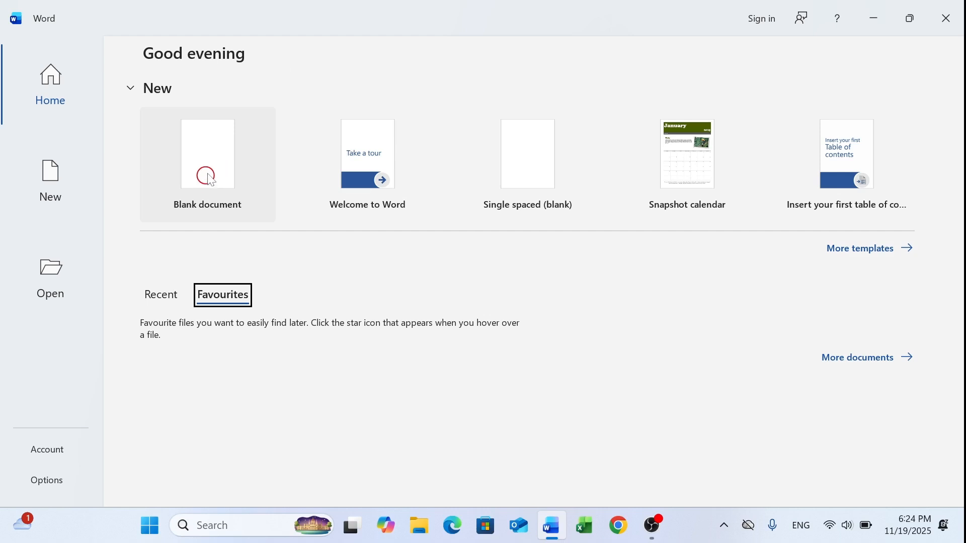
# Create a blank document and enter the centred title "DAFTAR NAMA SISWA PESERTA STORY TELLING".
pyautogui.click(207, 170)
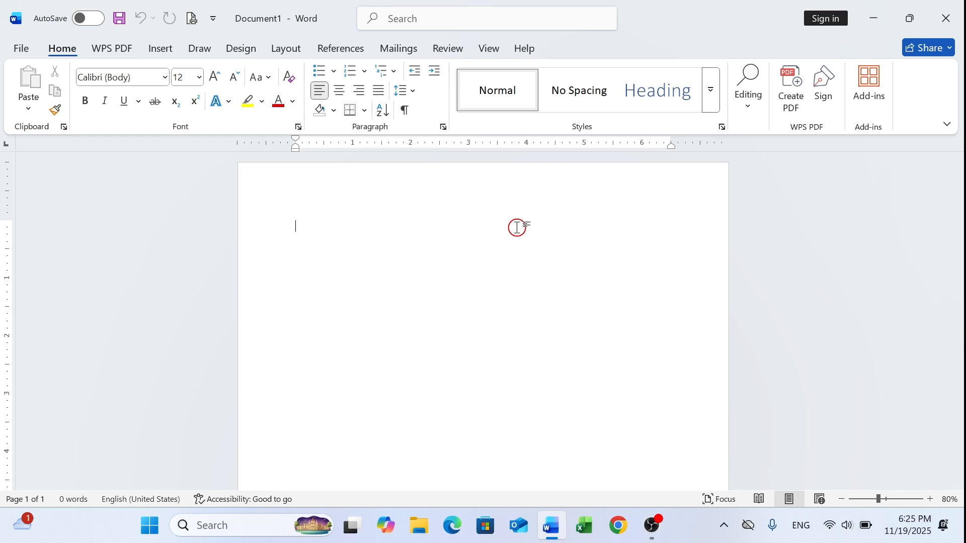
pyautogui.click(157, 47)
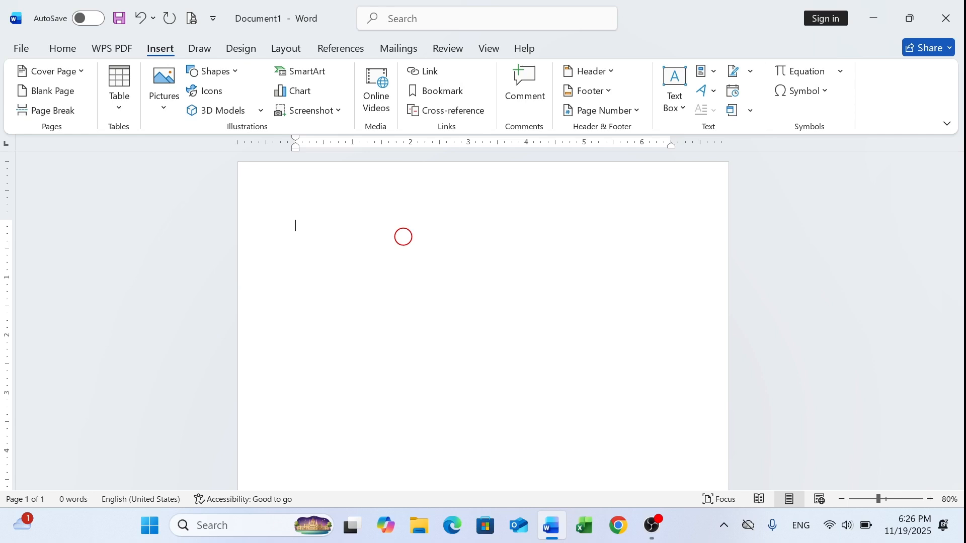
pyautogui.write('FTRA')
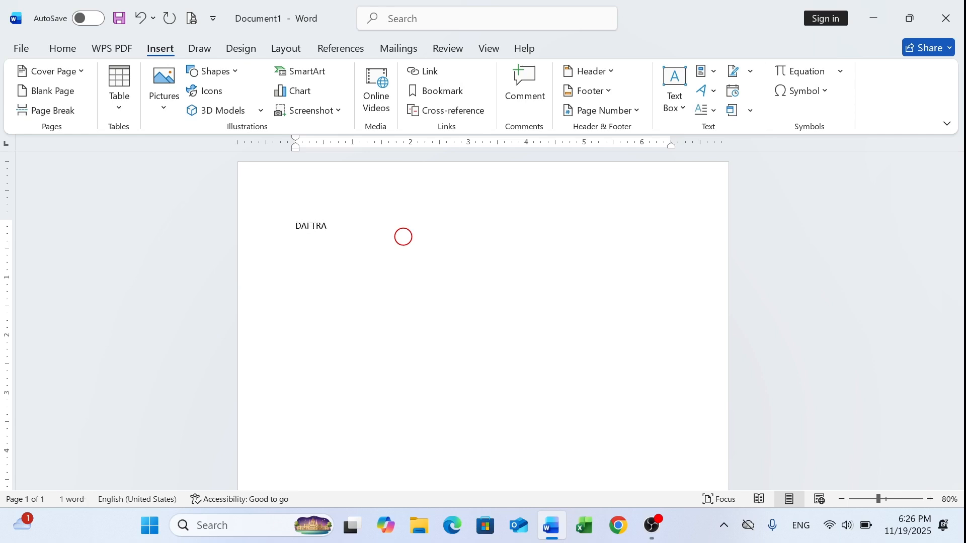
pyautogui.press('BackSpace')
pyautogui.press('BackSpace')
pyautogui.press('BackSpace')
pyautogui.write('TAR NAMA SISWA PESERTA ')
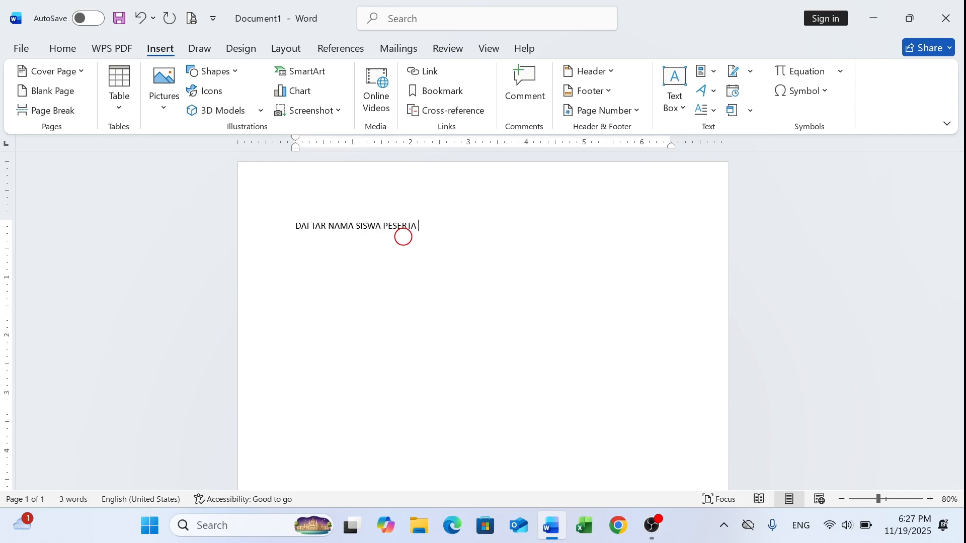
pyautogui.write('STOYORY TELLING')
pyautogui.hotkey('ctrl', 'e')
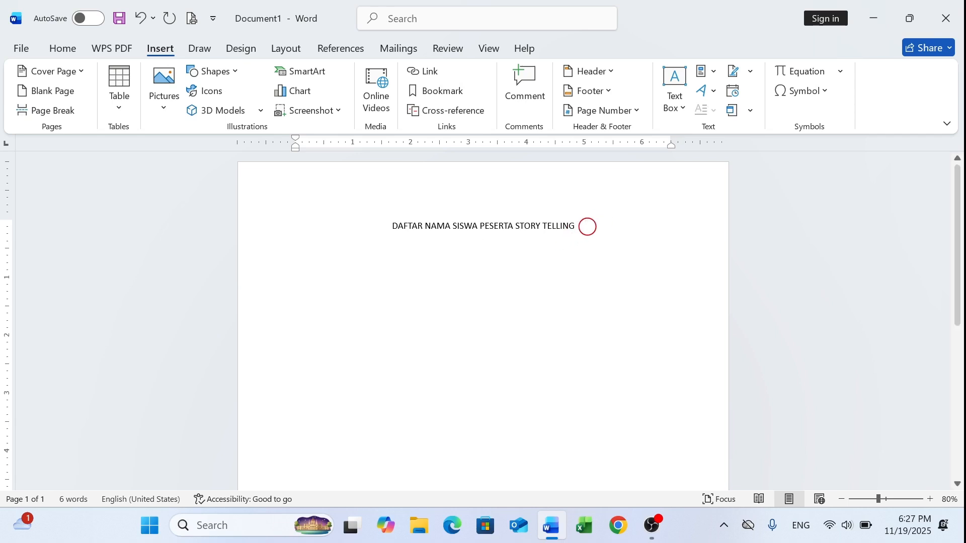
# Make the whole title line bold.
pyautogui.moveTo(390, 226); pyautogui.dragTo(575, 225)
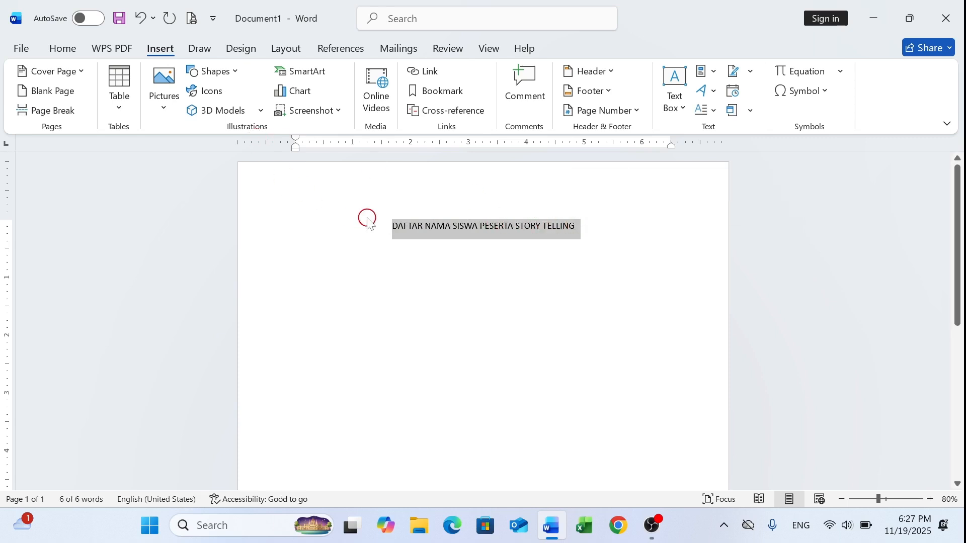
pyautogui.click(71, 48)
pyautogui.click(84, 102)
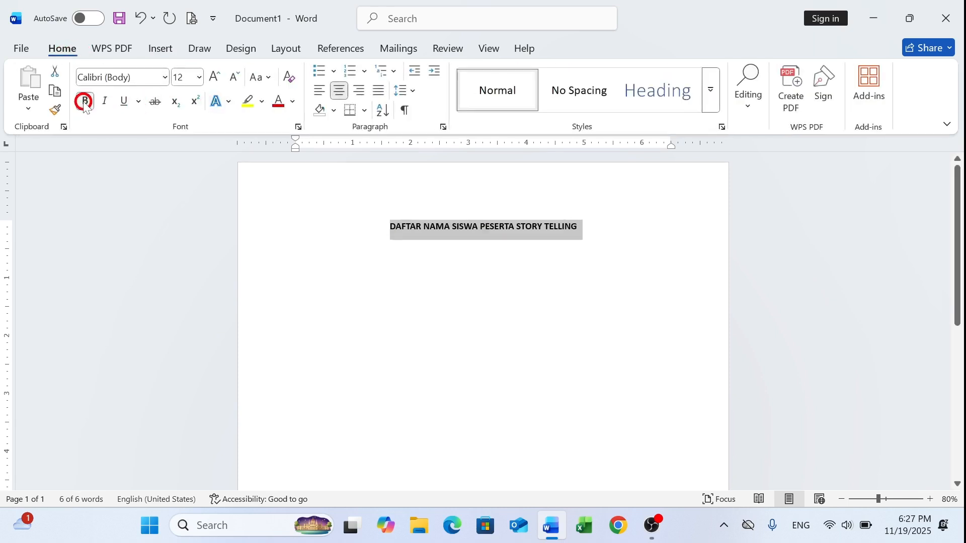
# Insert a table with 4 columns and 6 rows on a new line below the title.
pyautogui.click(162, 52)
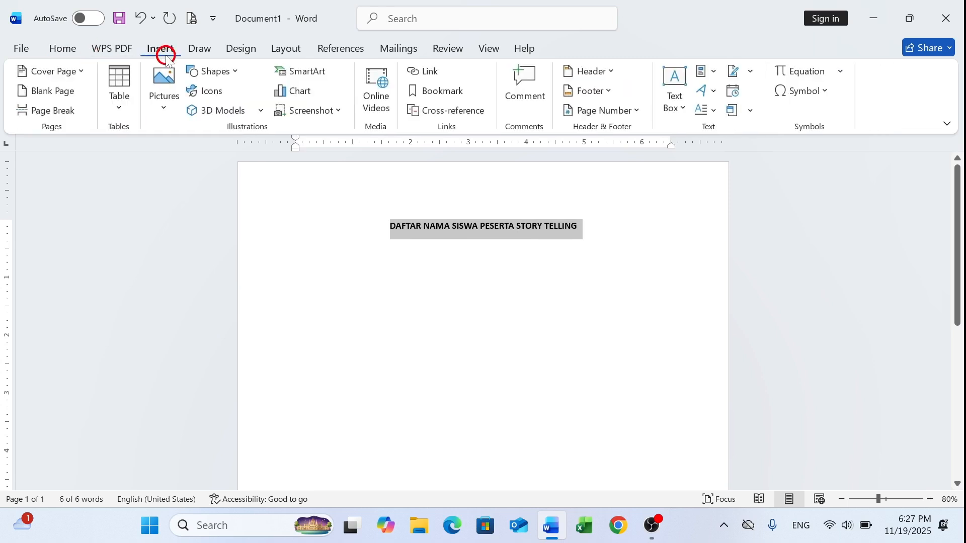
pyautogui.click(592, 239)
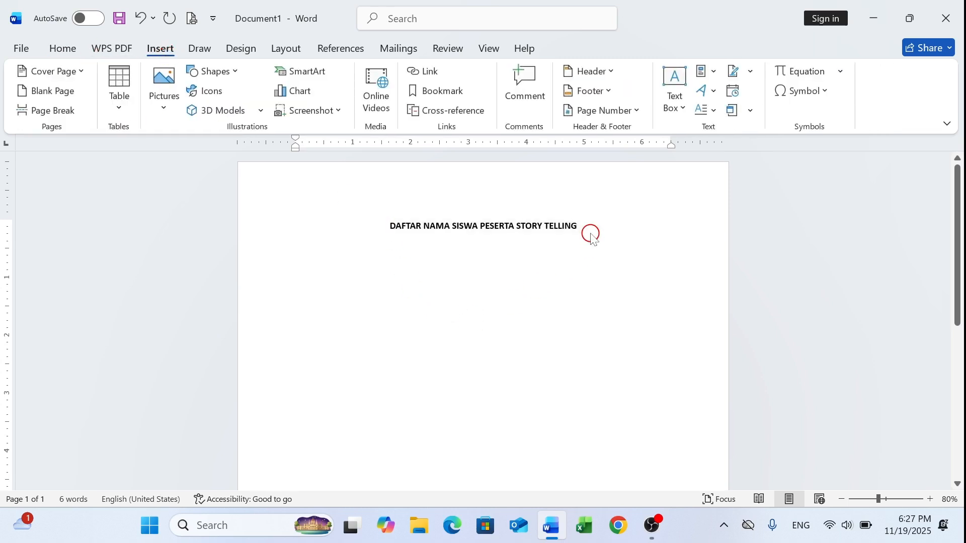
pyautogui.press('Return')
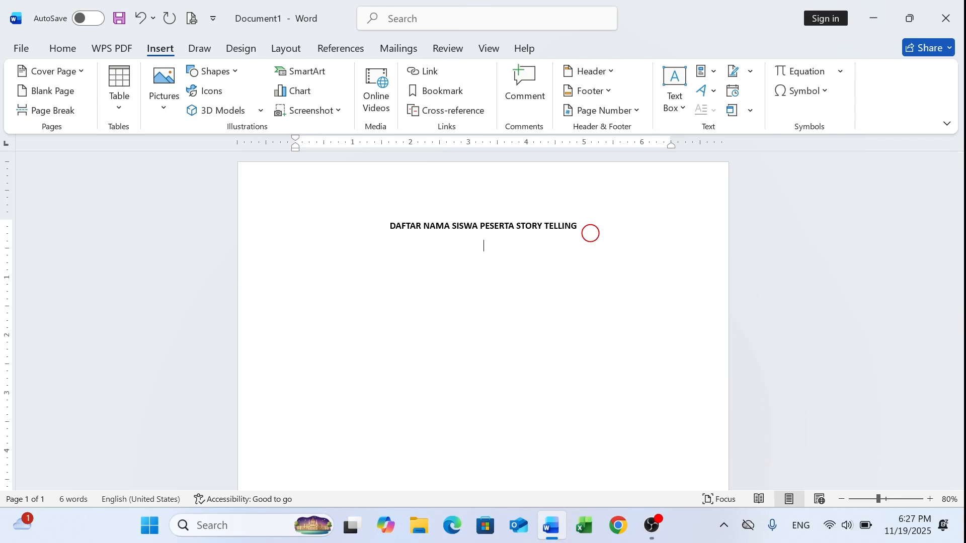
pyautogui.click(119, 108)
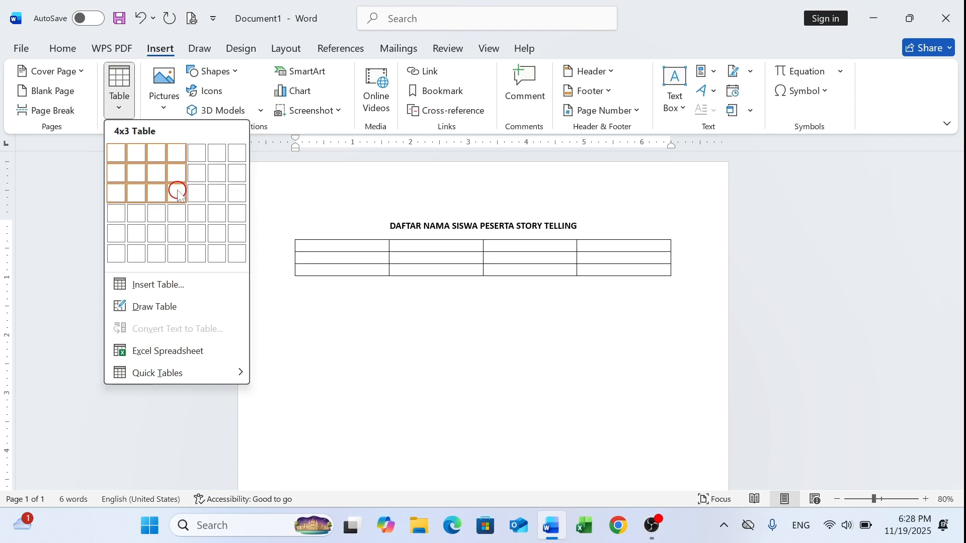
pyautogui.click(172, 256)
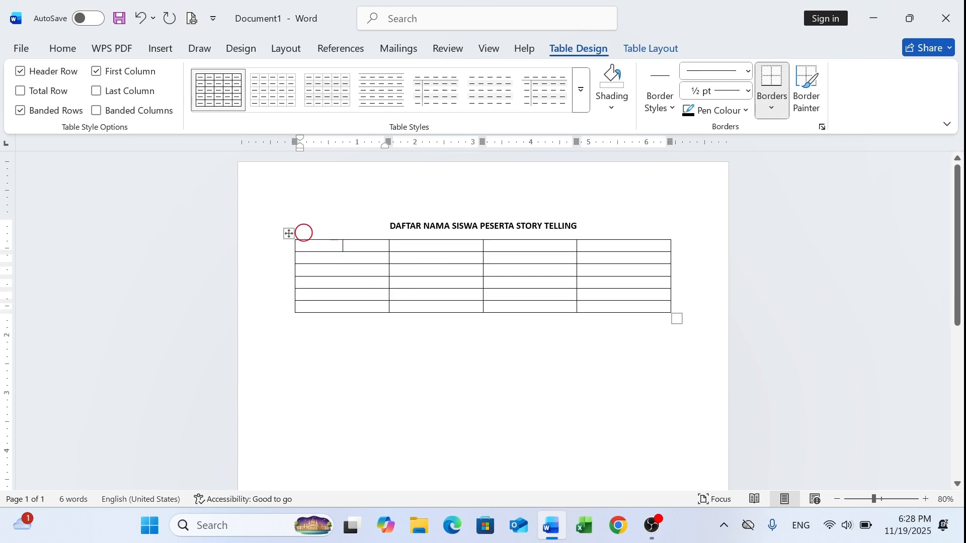
pyautogui.click(293, 234)
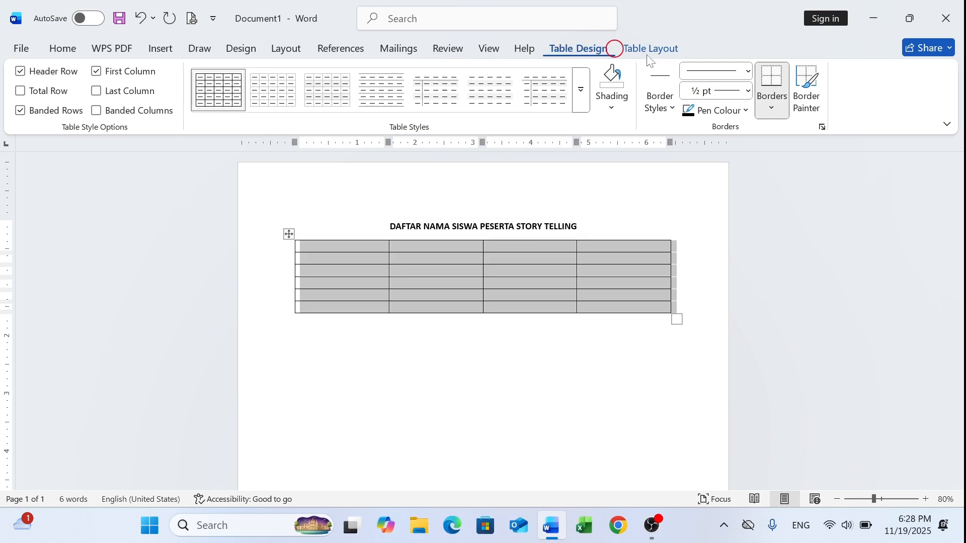
pyautogui.click(670, 53)
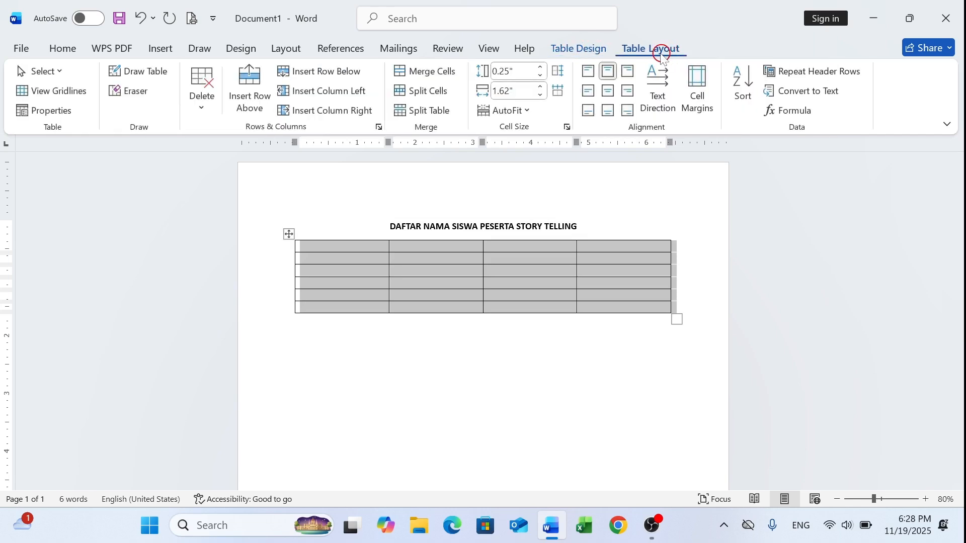
pyautogui.click(583, 51)
pyautogui.click(636, 46)
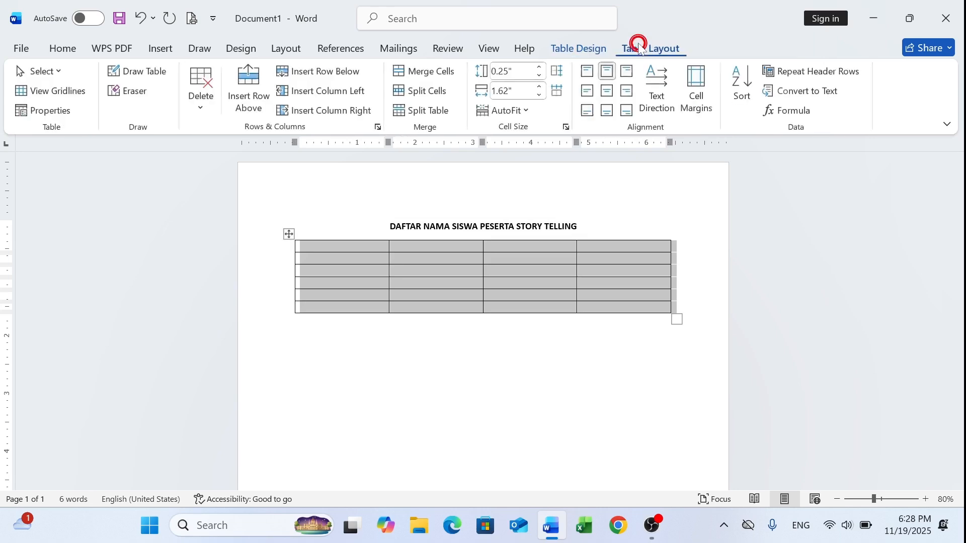
pyautogui.click(579, 46)
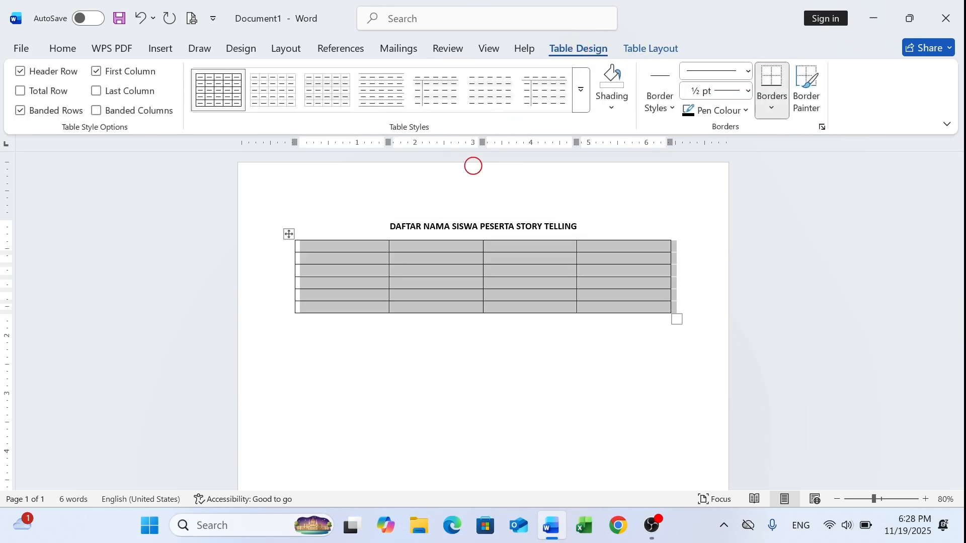
# Narrow the table's first column to about 0.4 inch by moving its right border.
pyautogui.click(355, 247)
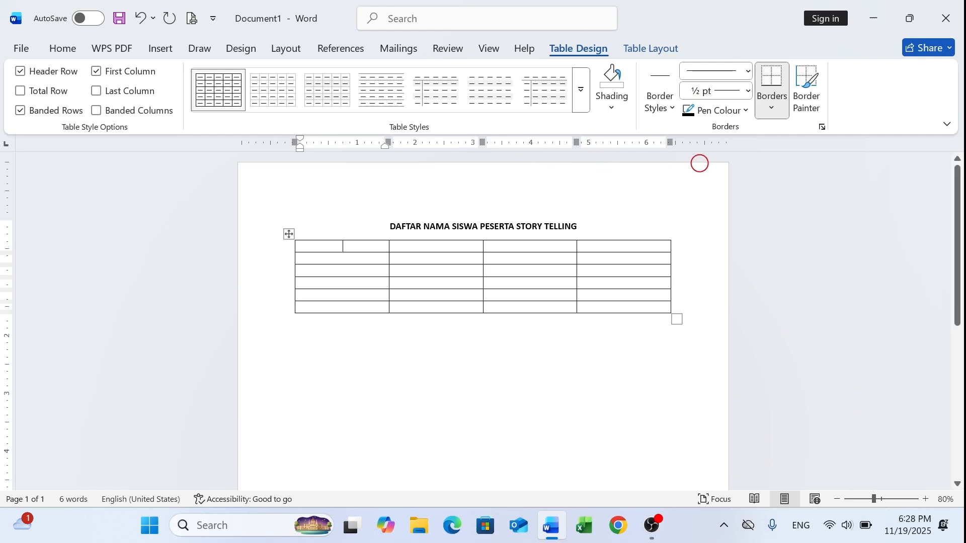
pyautogui.moveTo(389, 237)
pyautogui.moveTo(388, 244); pyautogui.dragTo(319, 261)
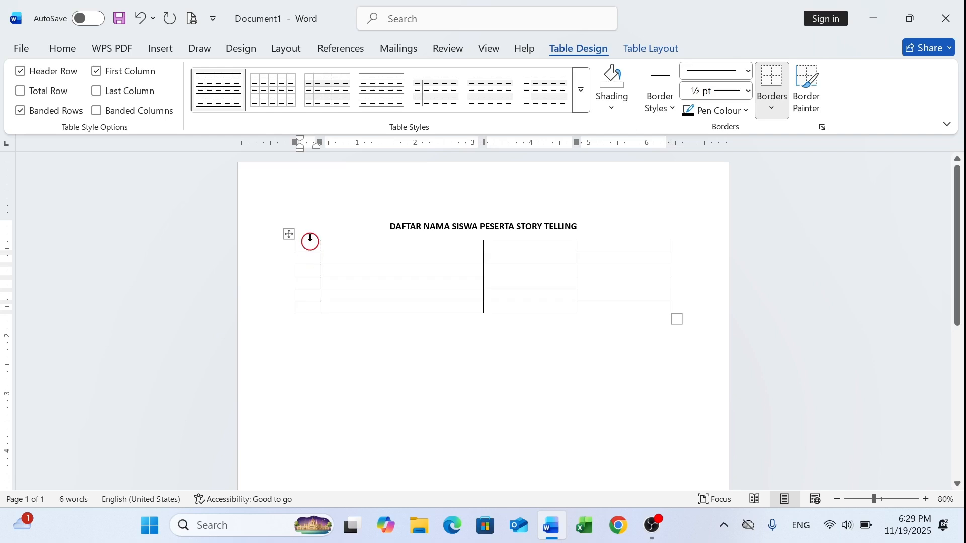
# Enter "No" as the header of the table's first column.
pyautogui.write('no')
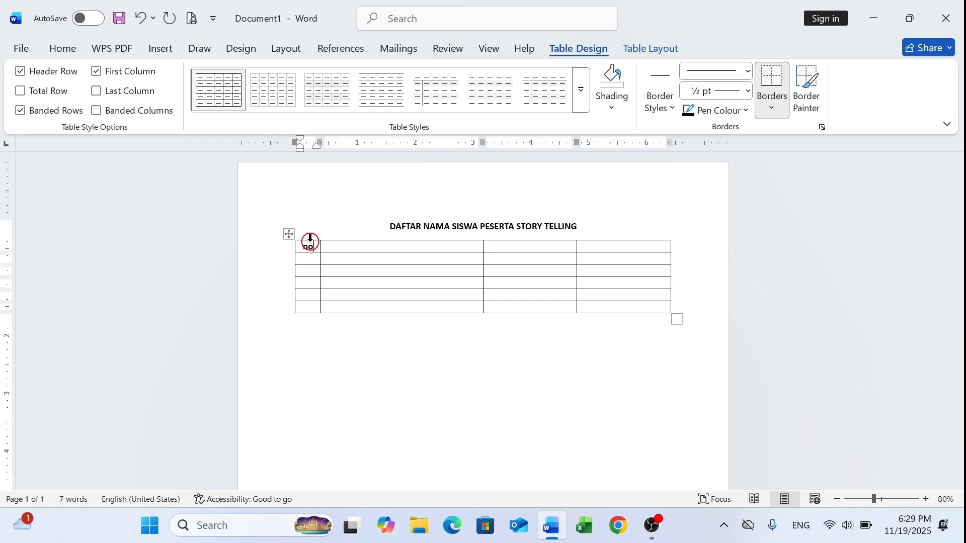
pyautogui.press('BackSpace')
pyautogui.press('BackSpace')
pyautogui.write('n')
pyautogui.press('BackSpace')
pyautogui.write('No')
pyautogui.press('Tab')
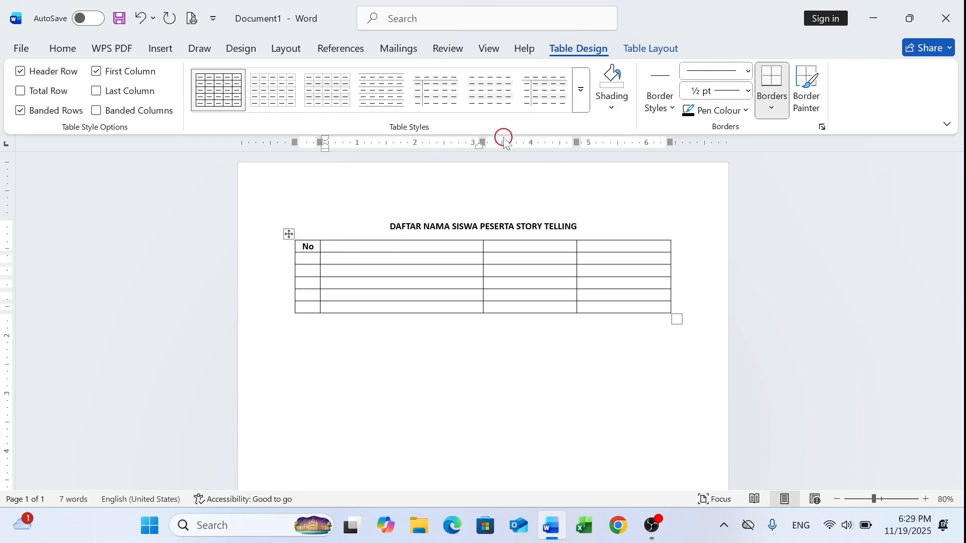
# Fill in the remaining column headers as "Nama Lengkap", "Jenis kelamin" and "Kelas".
pyautogui.press('Left')
pyautogui.click(399, 247)
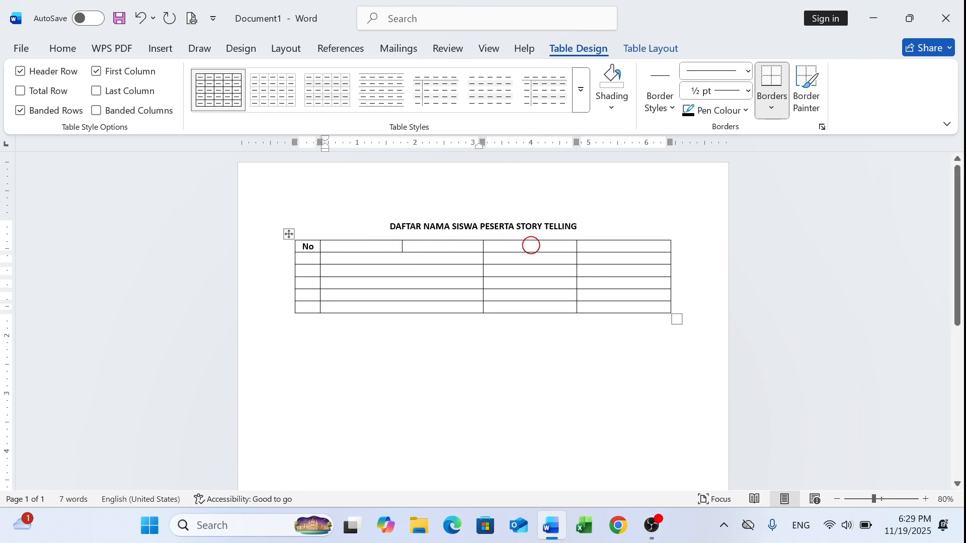
pyautogui.click(531, 245)
pyautogui.click(639, 246)
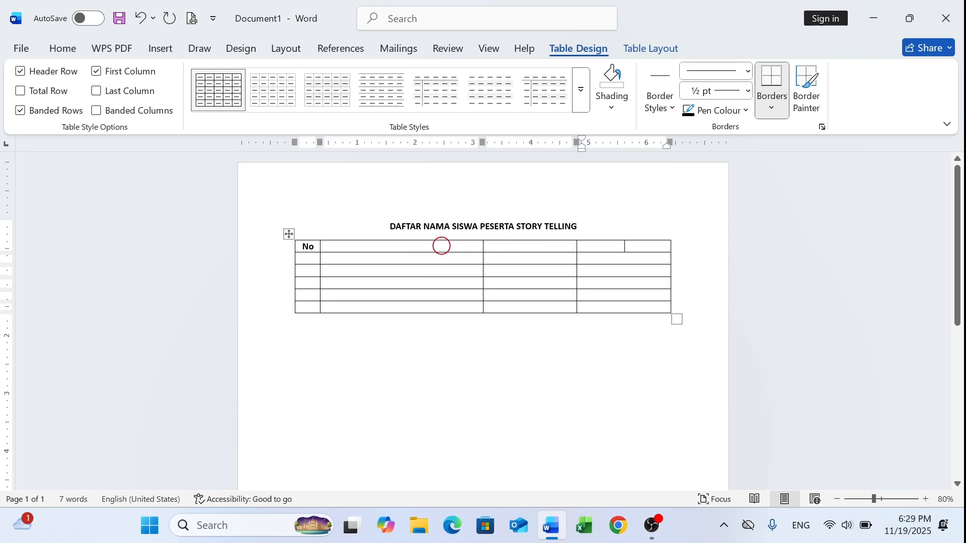
pyautogui.click(441, 245)
pyautogui.write('Nama Lengkap')
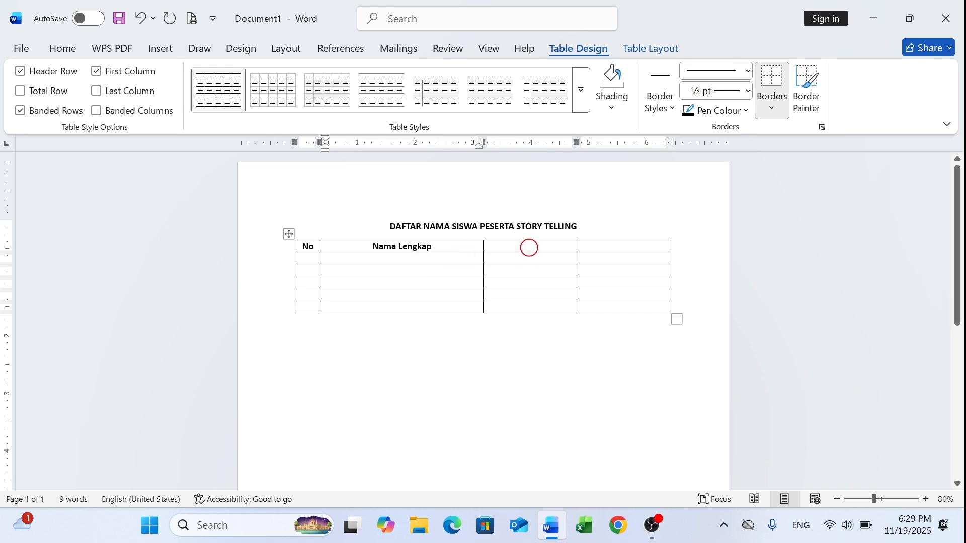
pyautogui.click(529, 247)
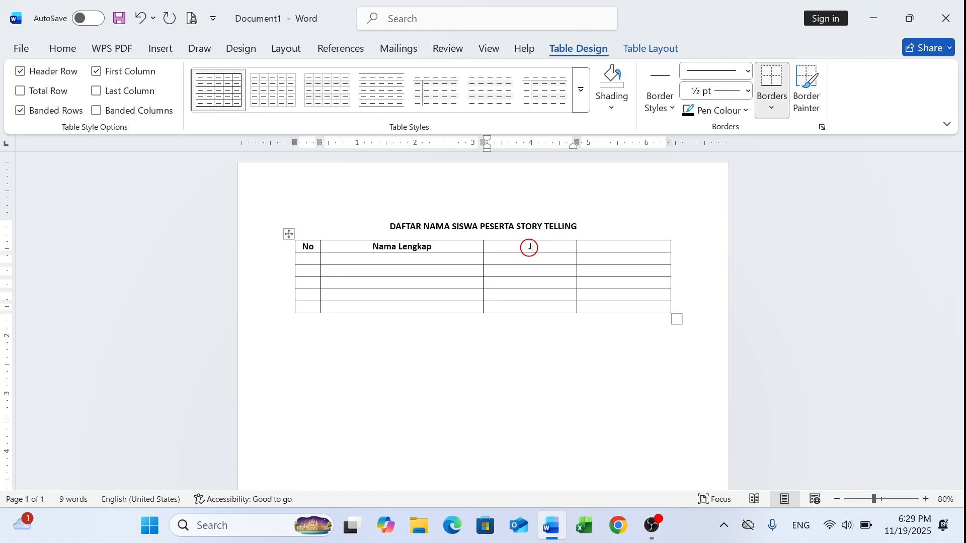
pyautogui.write('Jenis kelamin')
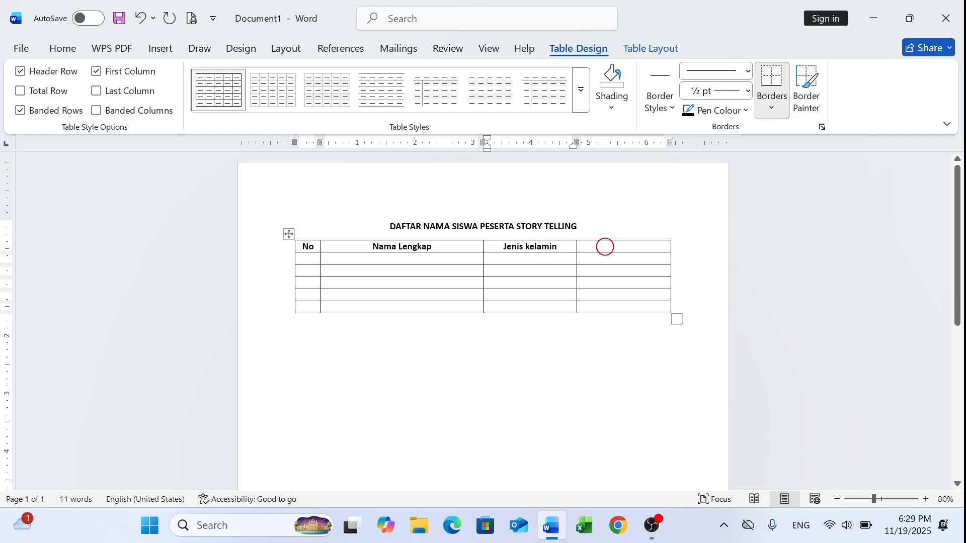
pyautogui.click(605, 247)
pyautogui.write('K')
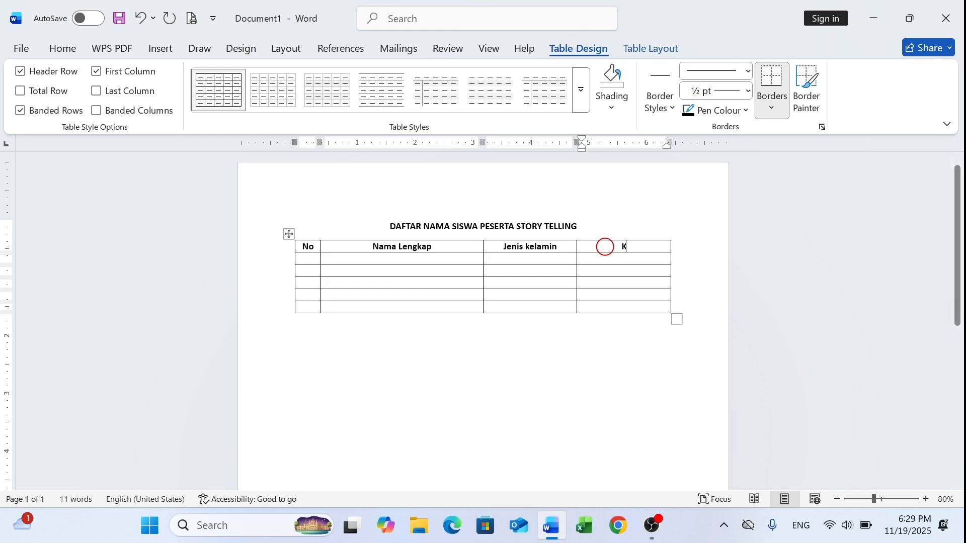
pyautogui.write('elas')
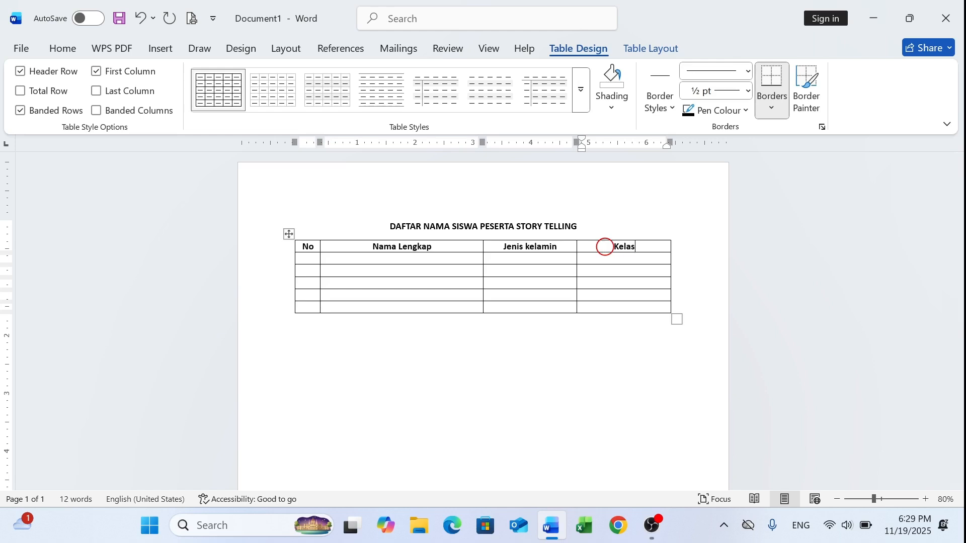
# Extend the title above the table with "ANTAR KELAS SMK PRESTASI".
pyautogui.click(605, 229)
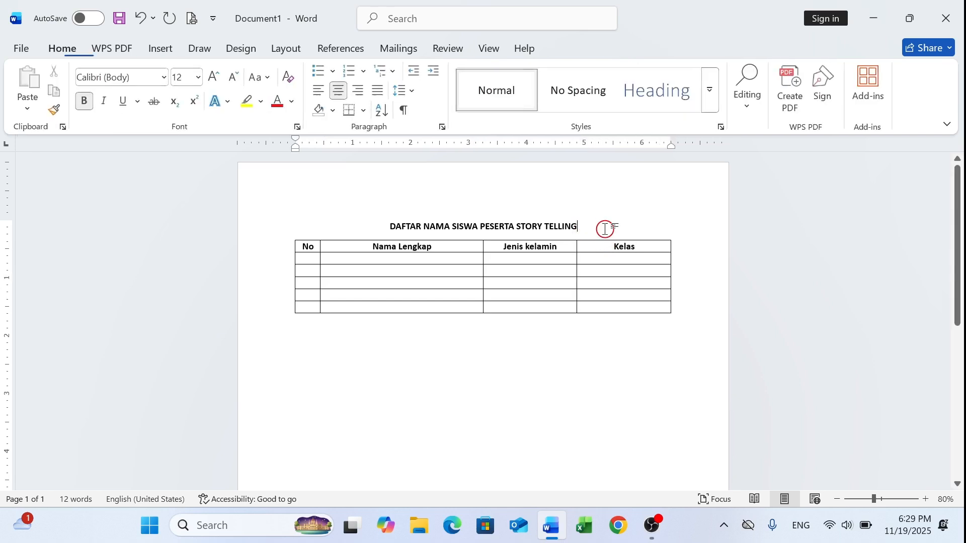
pyautogui.write('ANT')
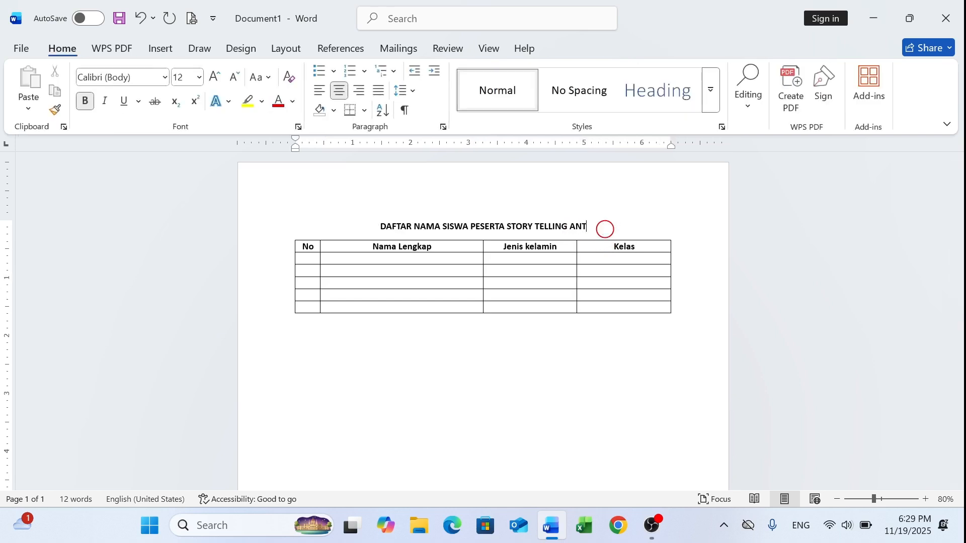
pyautogui.write('AR KELAS')
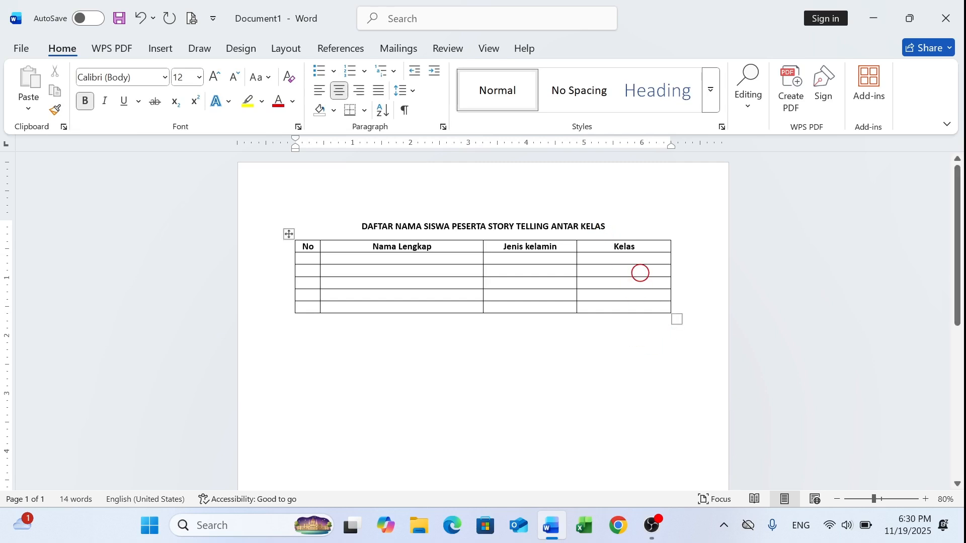
pyautogui.write(' SMK ')
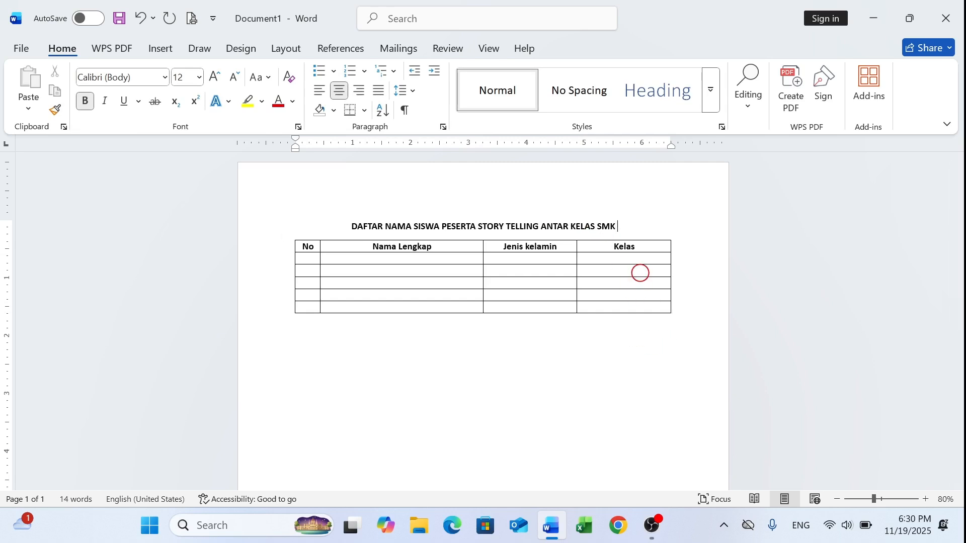
pyautogui.write('PRE')
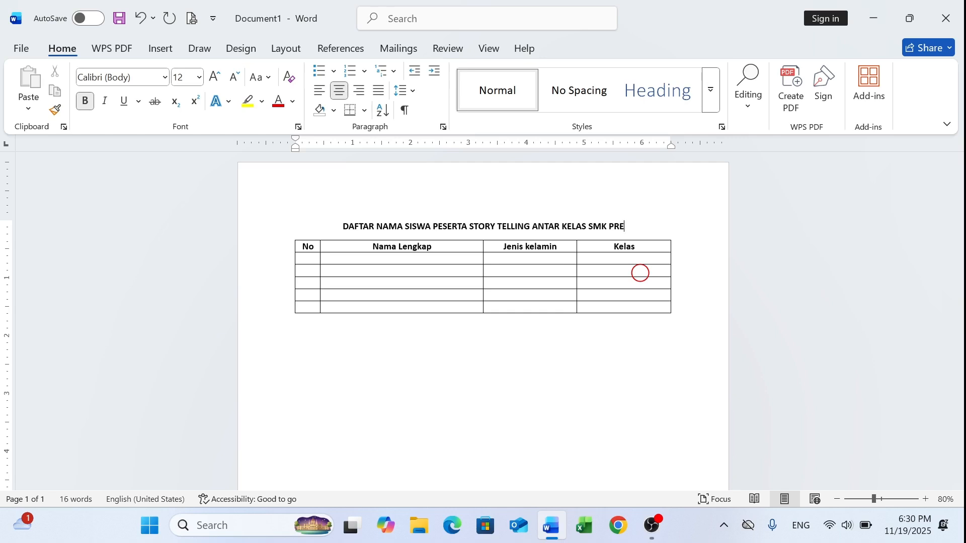
pyautogui.write('STASI')
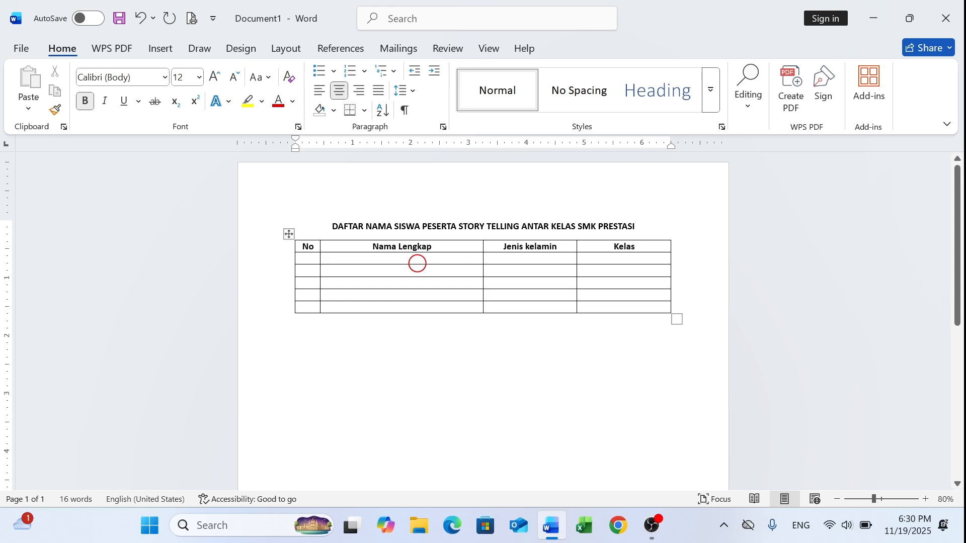
pyautogui.click(926, 499)
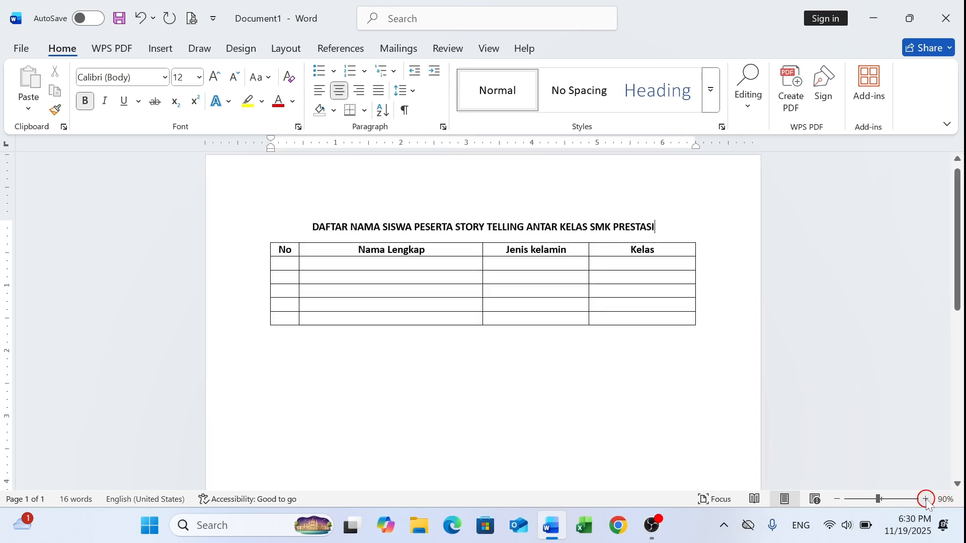
pyautogui.click(926, 499)
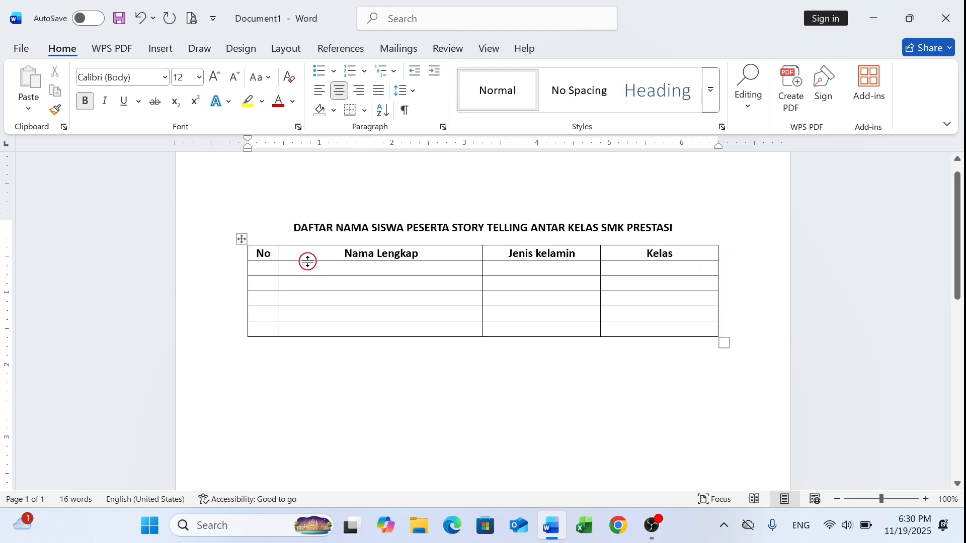
# Heighten the header row to about 0.5 inch and resize the Nama Lengkap, Jenis kelamin and Kelas columns to about 3.1, 1.8 and 1.1 inches.
pyautogui.moveTo(307, 262); pyautogui.dragTo(311, 280)
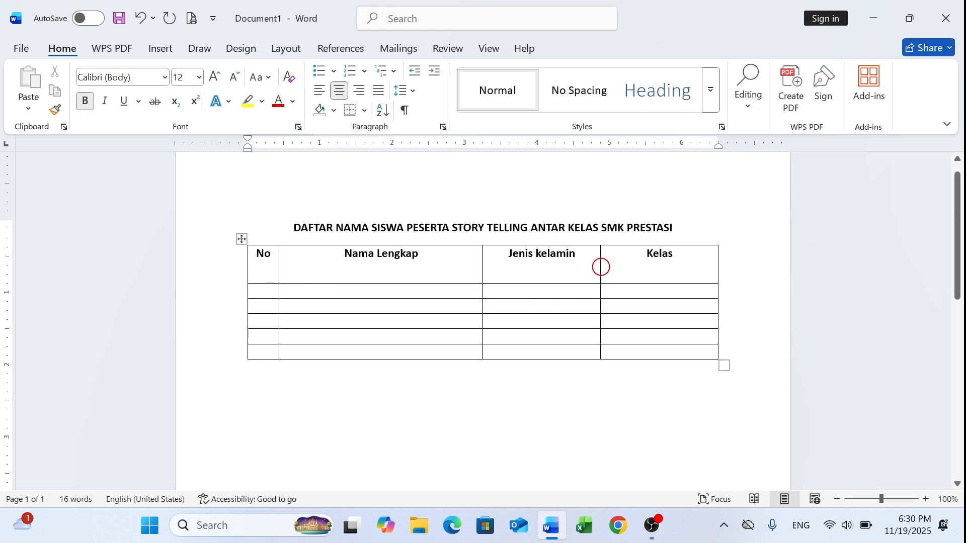
pyautogui.moveTo(601, 269); pyautogui.dragTo(635, 269)
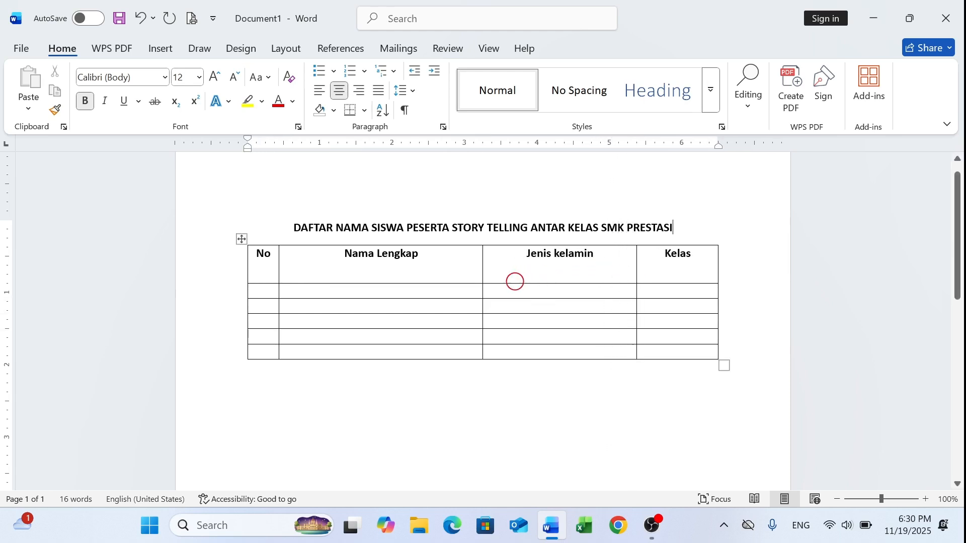
pyautogui.moveTo(484, 268); pyautogui.dragTo(507, 270)
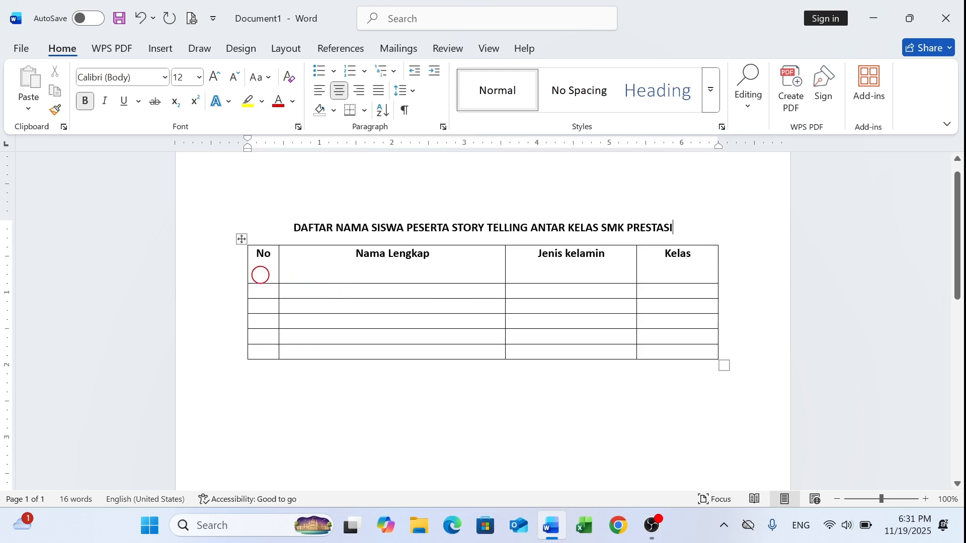
pyautogui.click(249, 270)
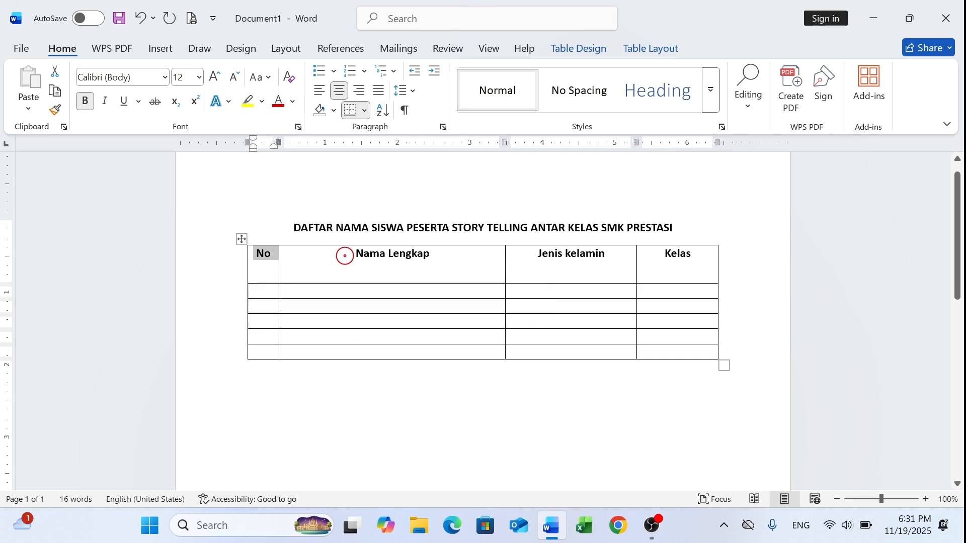
pyautogui.click(345, 255)
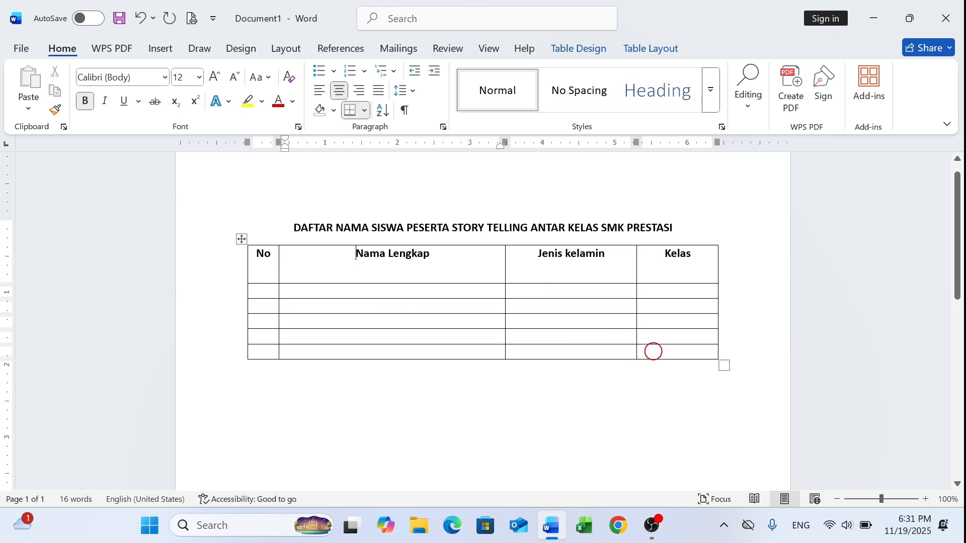
# Append five empty rows at the end of the table, making ten rows below the header.
pyautogui.click(653, 352)
pyautogui.press('Tab')
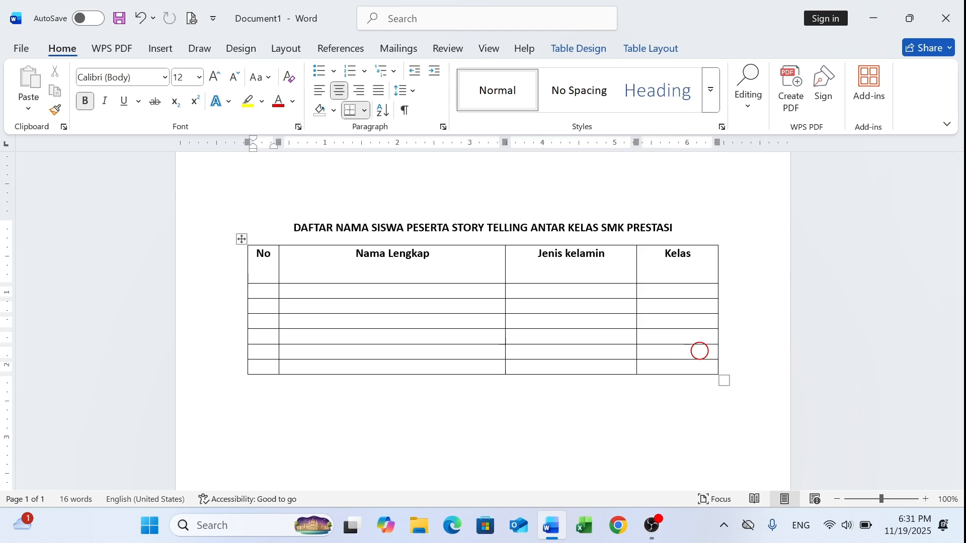
pyautogui.press('Tab')
pyautogui.press('Tab')
pyautogui.press('Tab')
pyautogui.press('Tab')
pyautogui.press('Tab')
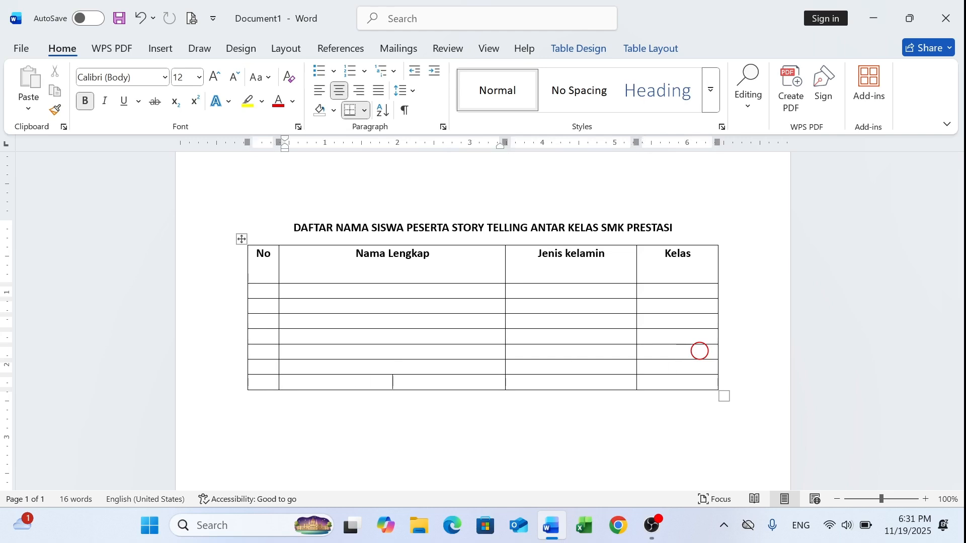
pyautogui.press('Tab')
pyautogui.press('Tab')
pyautogui.press('Tab')
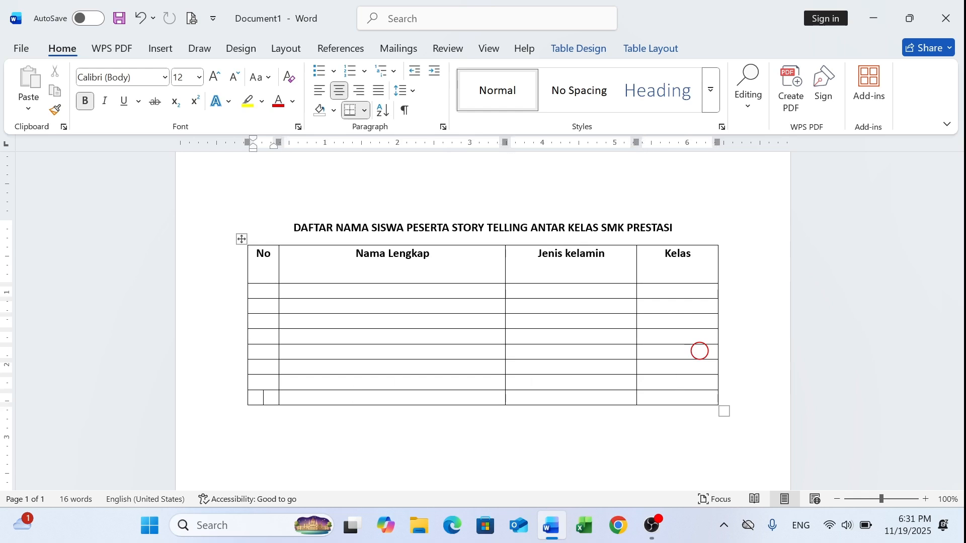
pyautogui.click(688, 401)
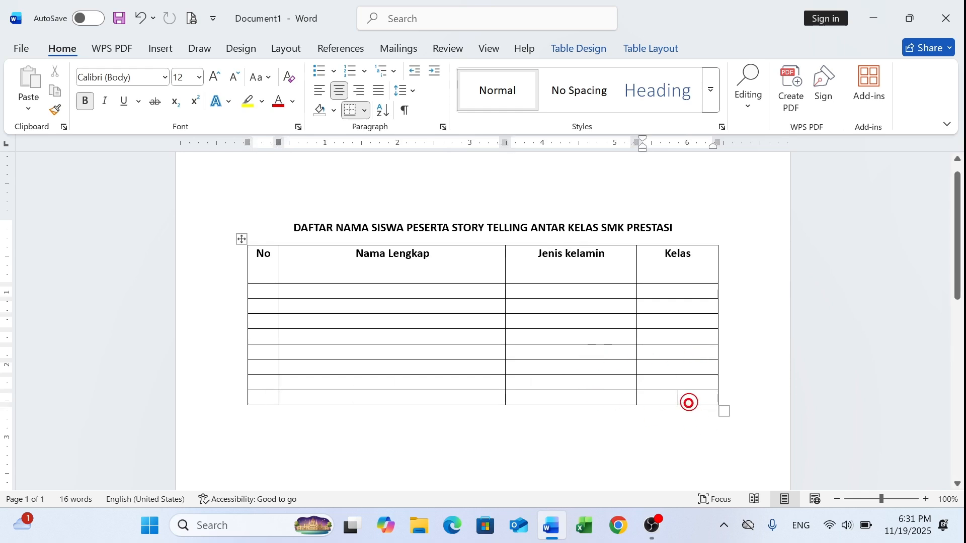
pyautogui.press('Tab')
pyautogui.press('Tab')
pyautogui.click(686, 412)
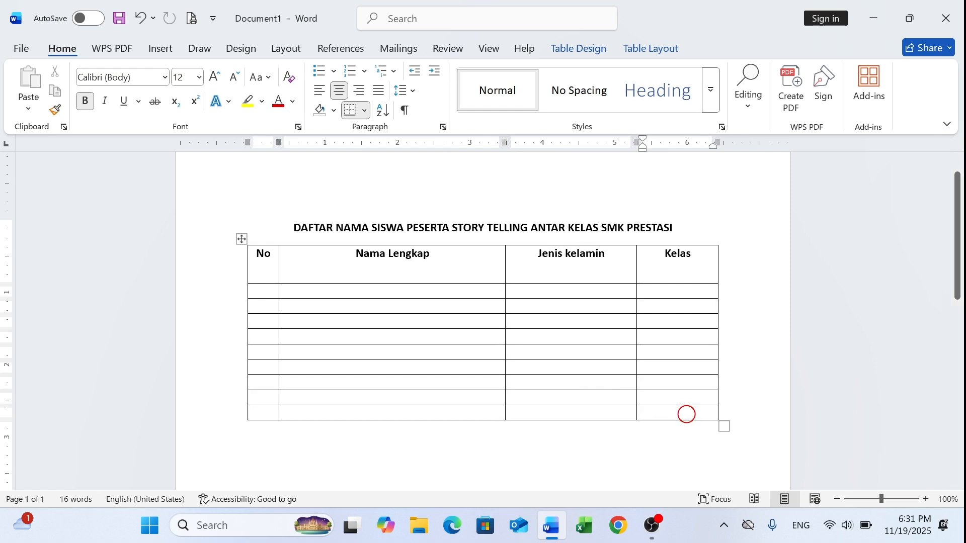
pyautogui.press('Tab')
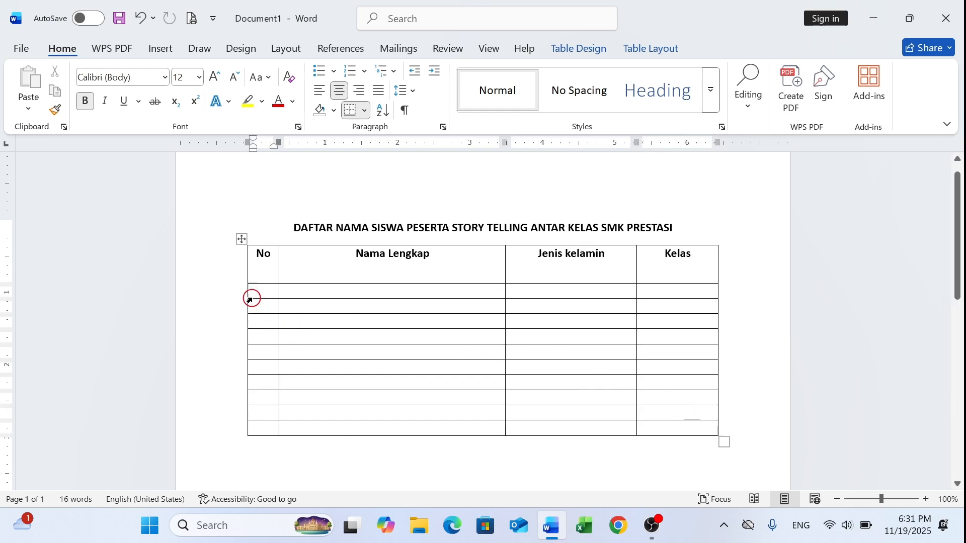
# Enter the number 1 without bold in the No column's first row below the header.
pyautogui.click(263, 292)
pyautogui.click(89, 101)
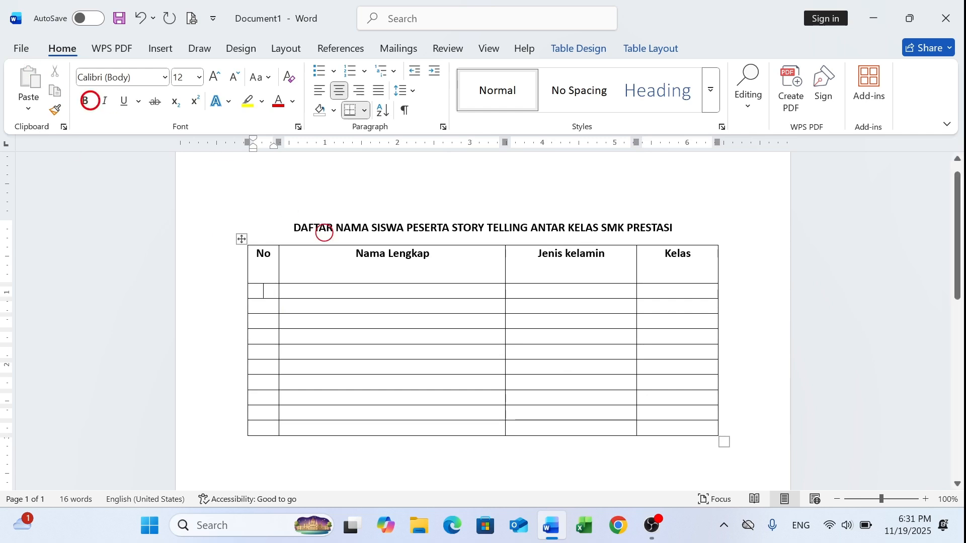
pyautogui.write('1')
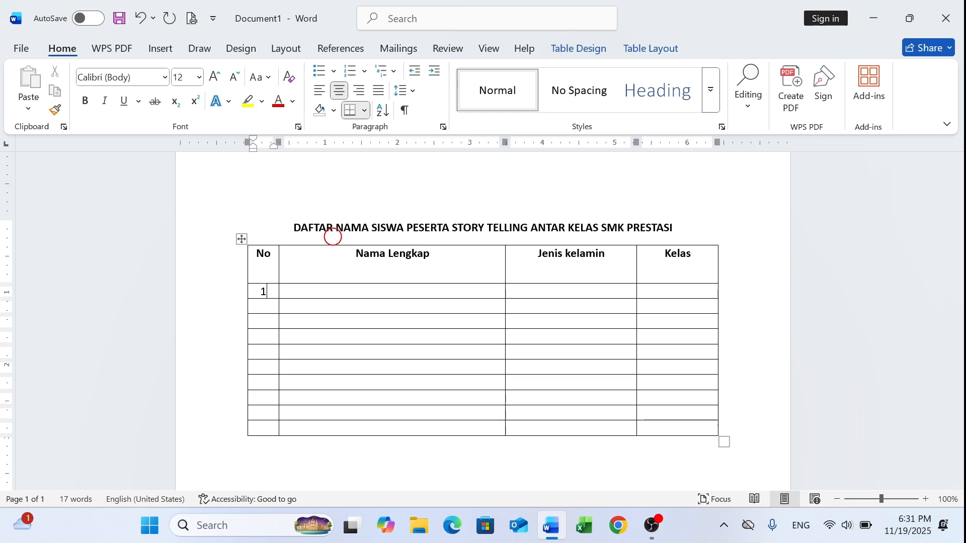
pyautogui.press('Return')
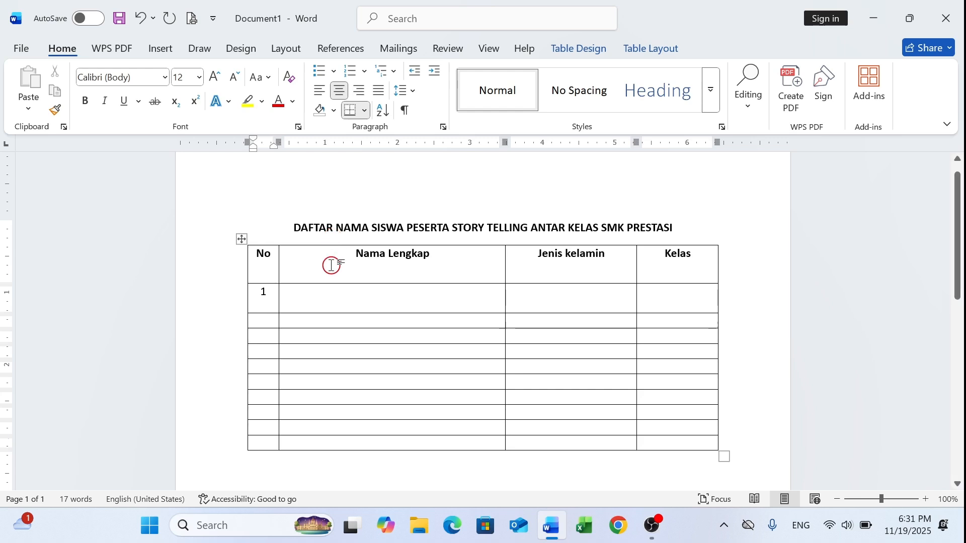
pyautogui.press('BackSpace')
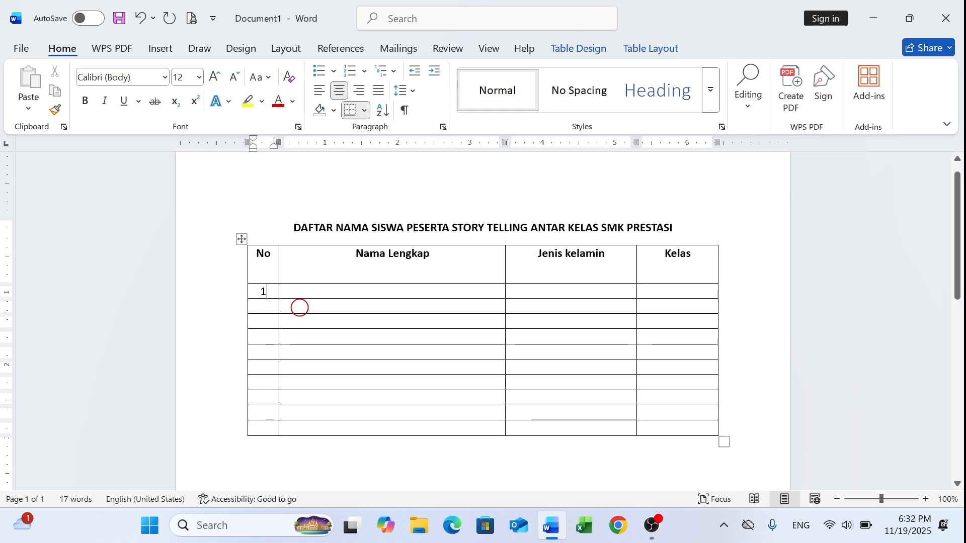
# Continue the numbering down the No column with 2 through 10.
pyautogui.press('Down')
pyautogui.write('2')
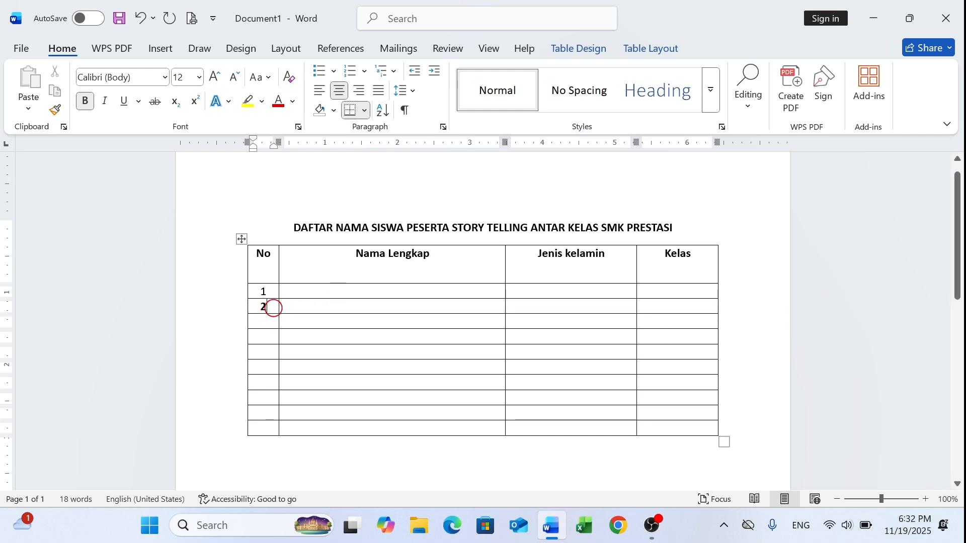
pyautogui.press('Down')
pyautogui.write('3')
pyautogui.press('Down')
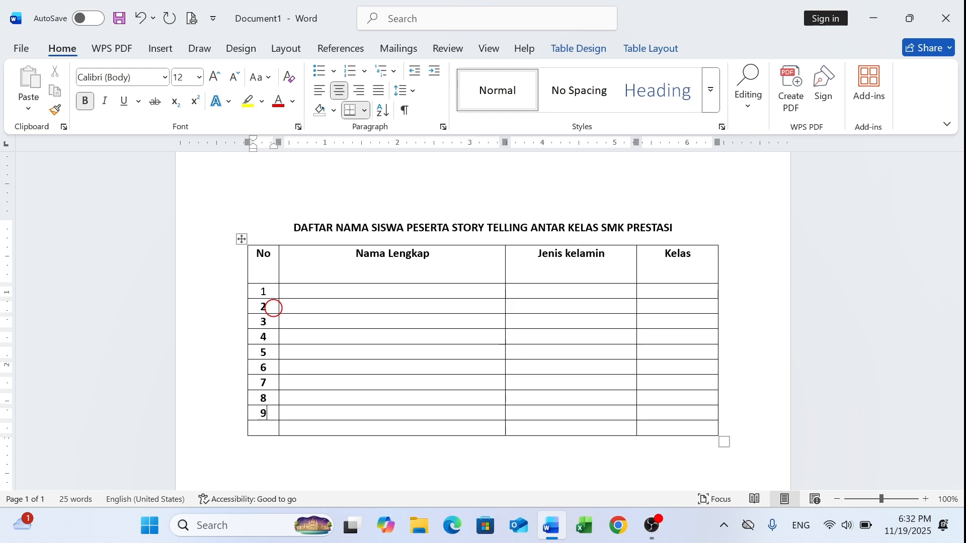
pyautogui.write('10')
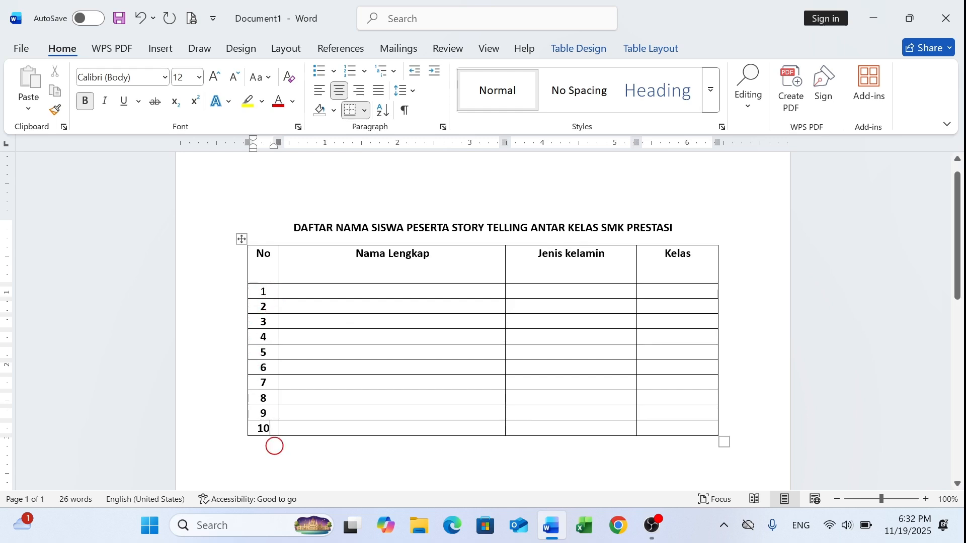
pyautogui.moveTo(246, 342)
pyautogui.click(269, 292)
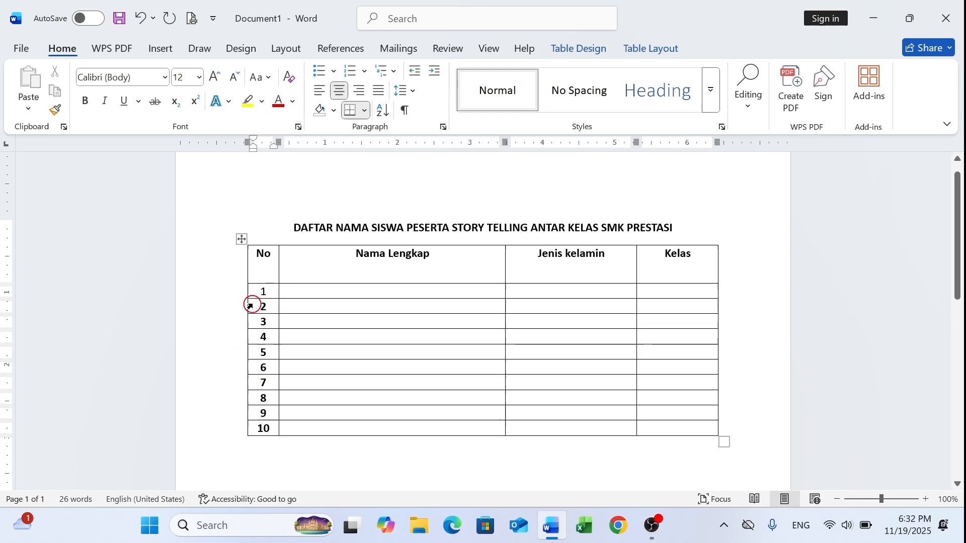
pyautogui.click(250, 306)
pyautogui.click(242, 298)
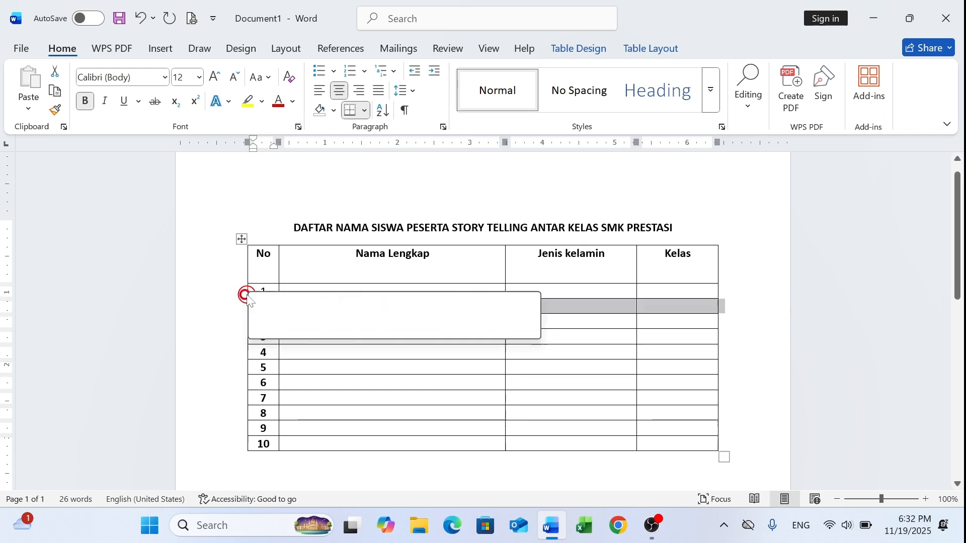
pyautogui.click(256, 274)
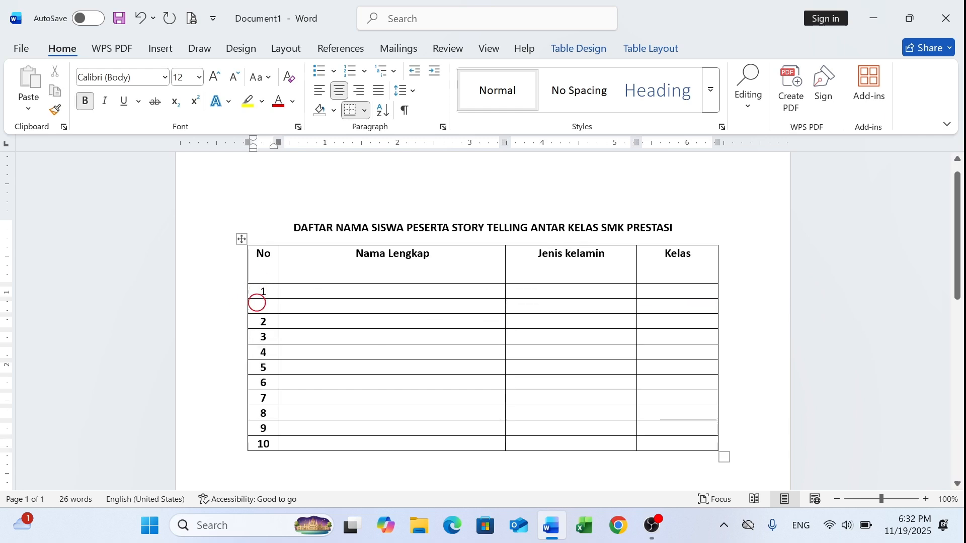
pyautogui.hotkey('ctrl', 'z')
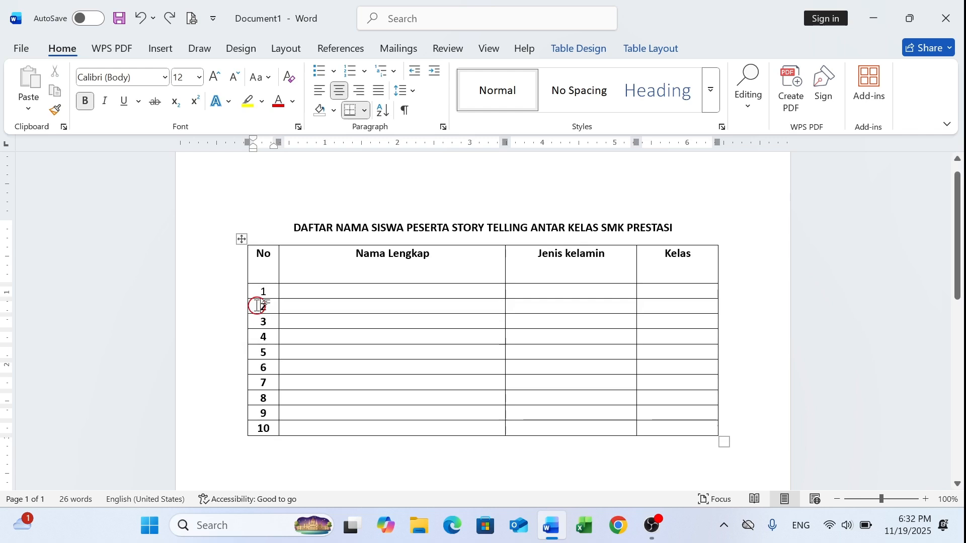
# Remove the bold formatting from the numbers 2 through 10 in the No column.
pyautogui.click(257, 306)
pyautogui.hotkey('shift', 'Down')
pyautogui.hotkey('shift', 'Down')
pyautogui.hotkey('shift', 'Down')
pyautogui.hotkey('shift', 'Down')
pyautogui.hotkey('shift', 'Down')
pyautogui.hotkey('shift', 'Down')
pyautogui.hotkey('shift', 'Down')
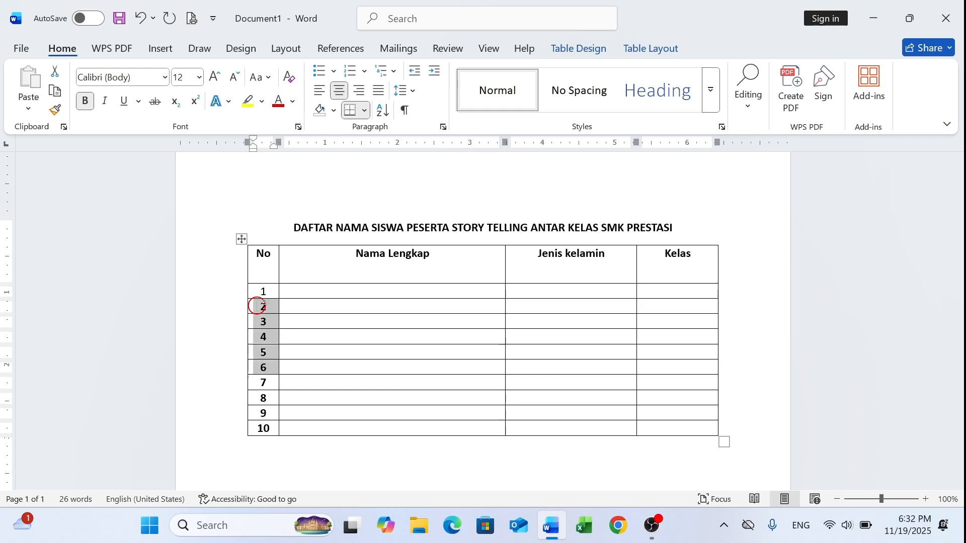
pyautogui.hotkey('shift', 'Down')
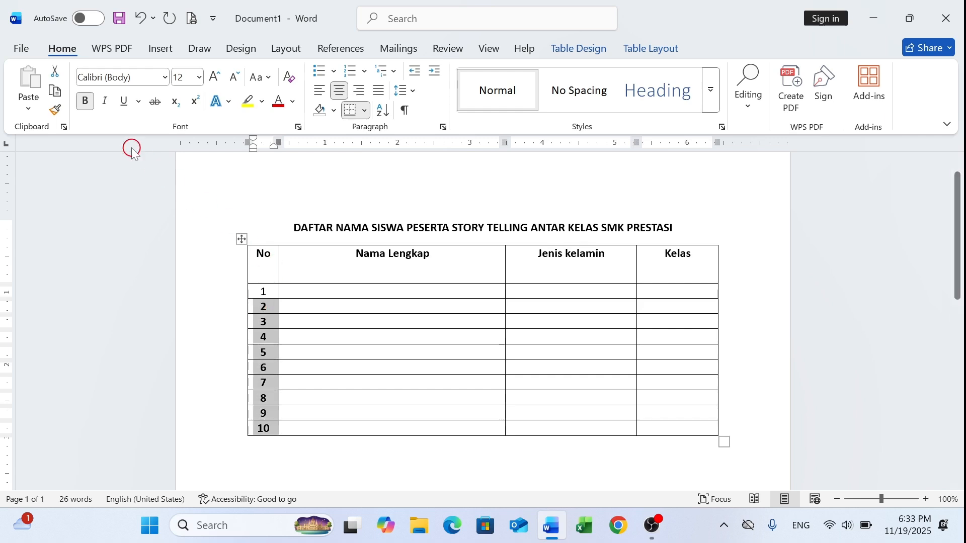
pyautogui.click(83, 103)
pyautogui.click(293, 304)
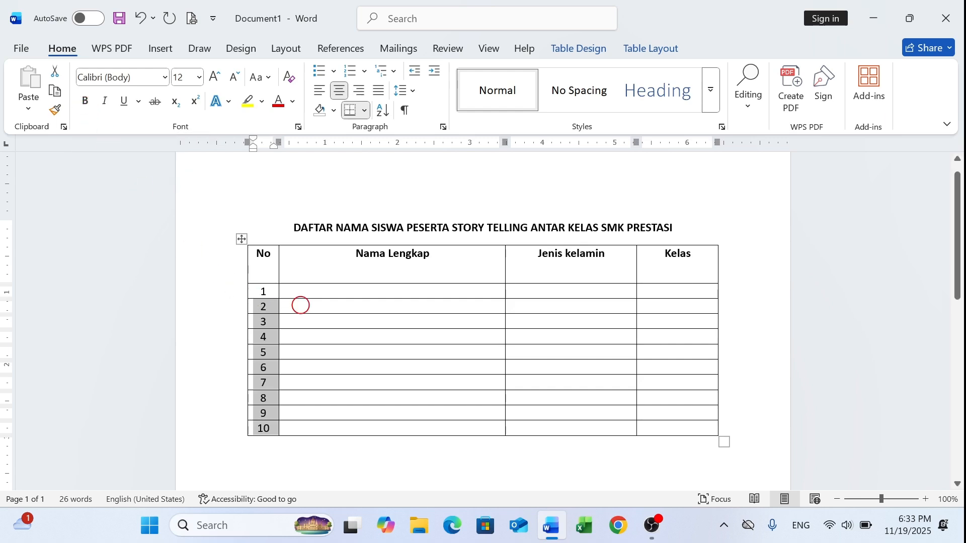
pyautogui.click(305, 292)
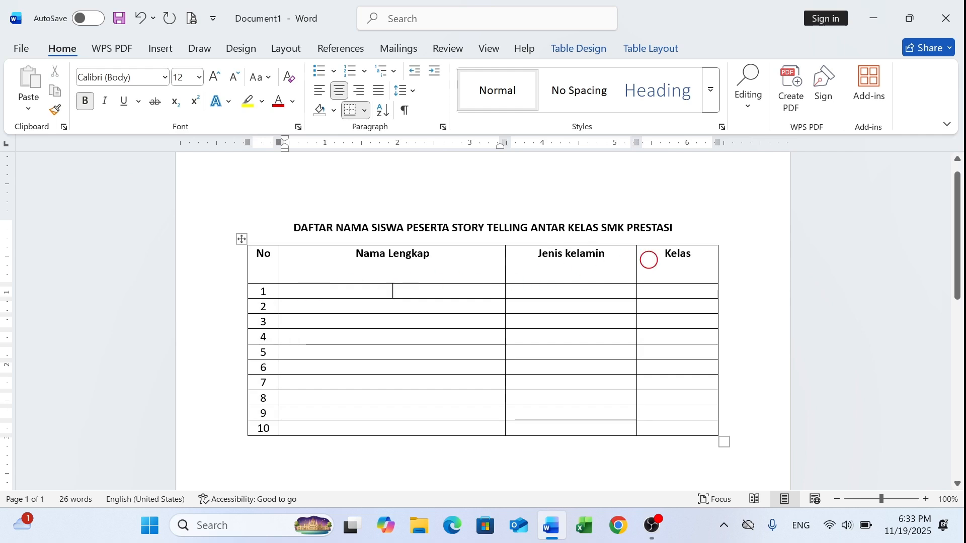
pyautogui.click(648, 259)
pyautogui.moveTo(648, 260); pyautogui.dragTo(687, 427)
pyautogui.click(663, 269)
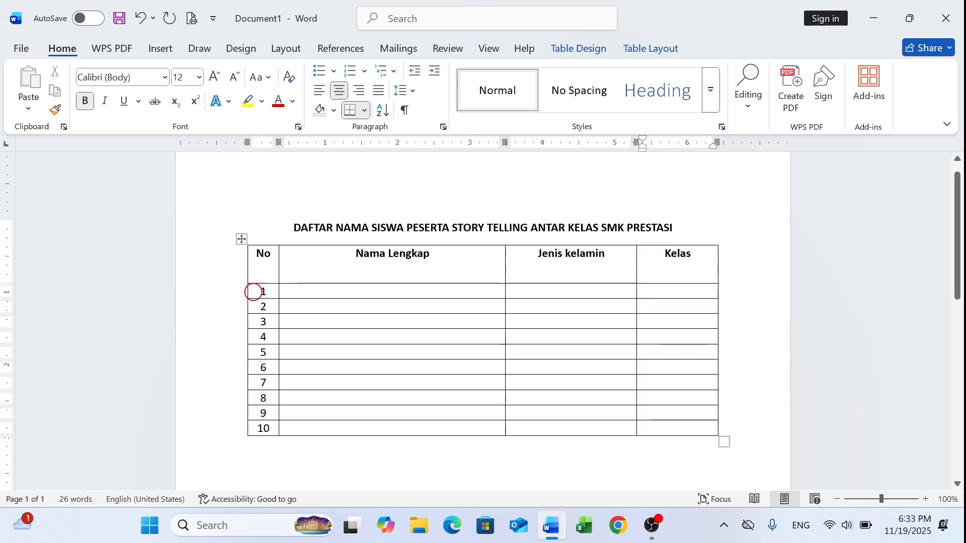
# Switch bold on and back off for the numbers 1 through 10 in the No column.
pyautogui.moveTo(254, 290); pyautogui.dragTo(259, 427)
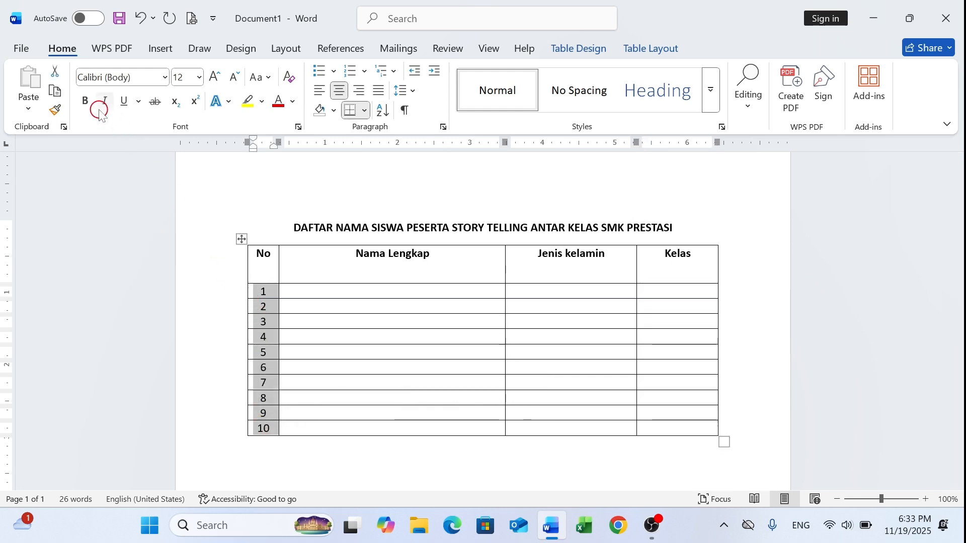
pyautogui.click(86, 103)
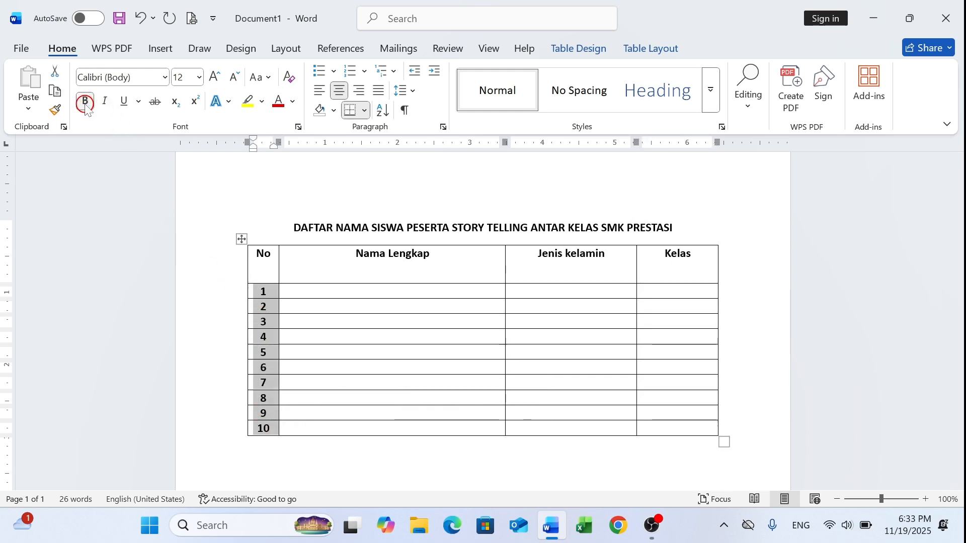
pyautogui.click(86, 104)
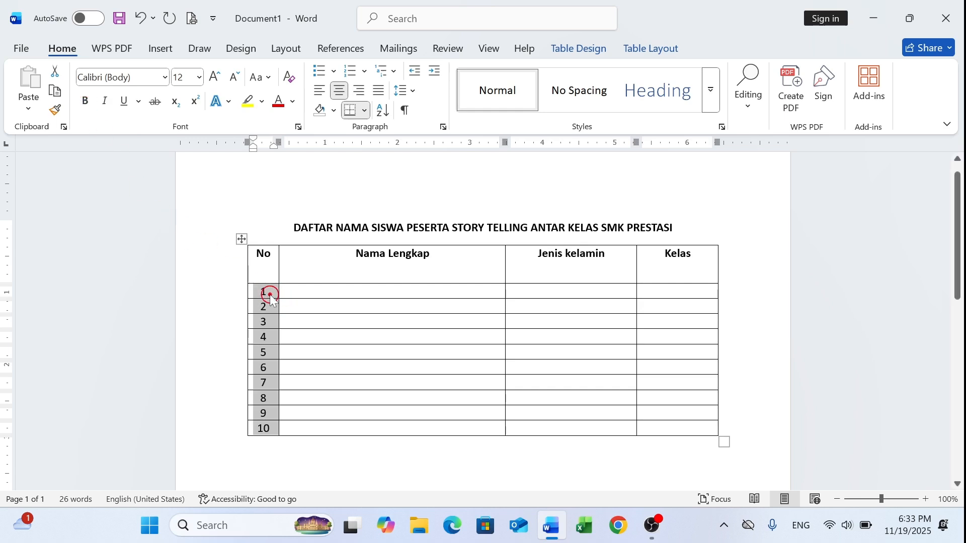
pyautogui.click(270, 295)
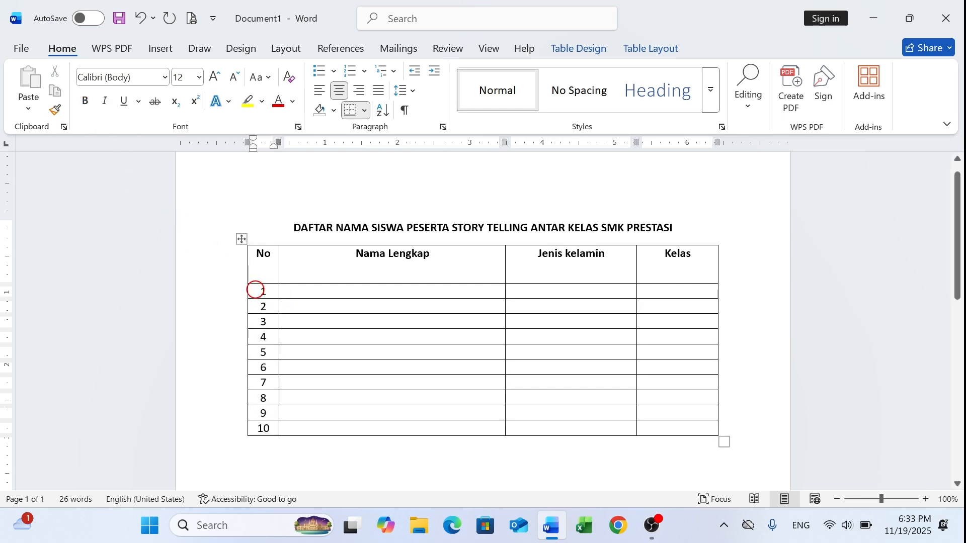
pyautogui.hotkey('shift', 'Down')
pyautogui.hotkey('shift', 'Down')
pyautogui.hotkey('shift', 'Down')
pyautogui.hotkey('shift', 'Down')
pyautogui.hotkey('shift', 'Down')
pyautogui.hotkey('shift', 'Down')
pyautogui.hotkey('shift', 'Down')
pyautogui.hotkey('shift', 'Down')
pyautogui.hotkey('shift', 'Down')
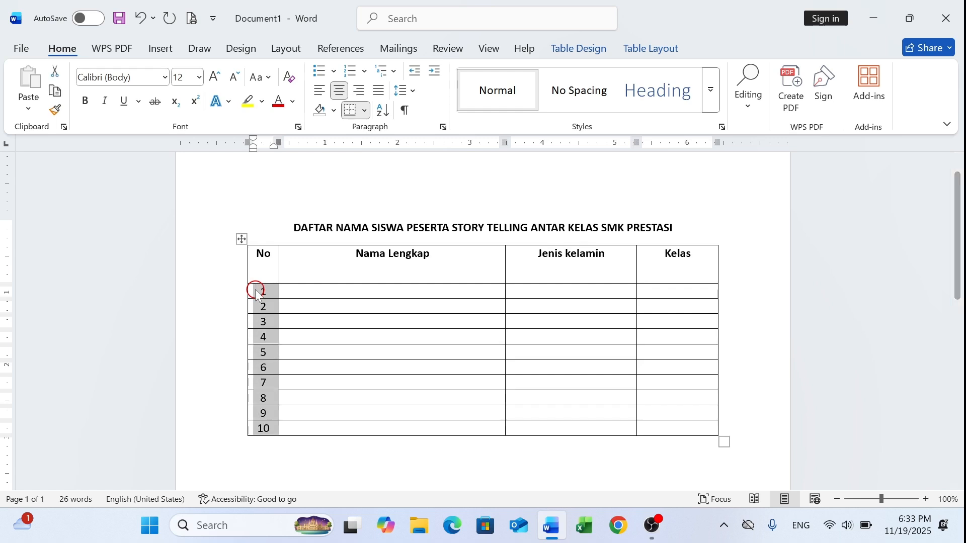
pyautogui.click(392, 292)
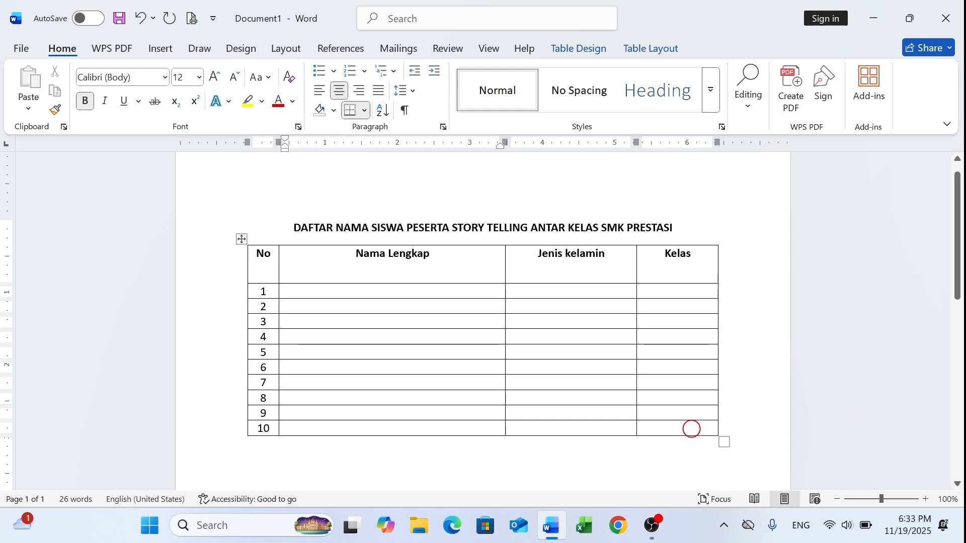
# Append an empty row below row 10 of the table and undo that addition.
pyautogui.click(691, 429)
pyautogui.press('Tab')
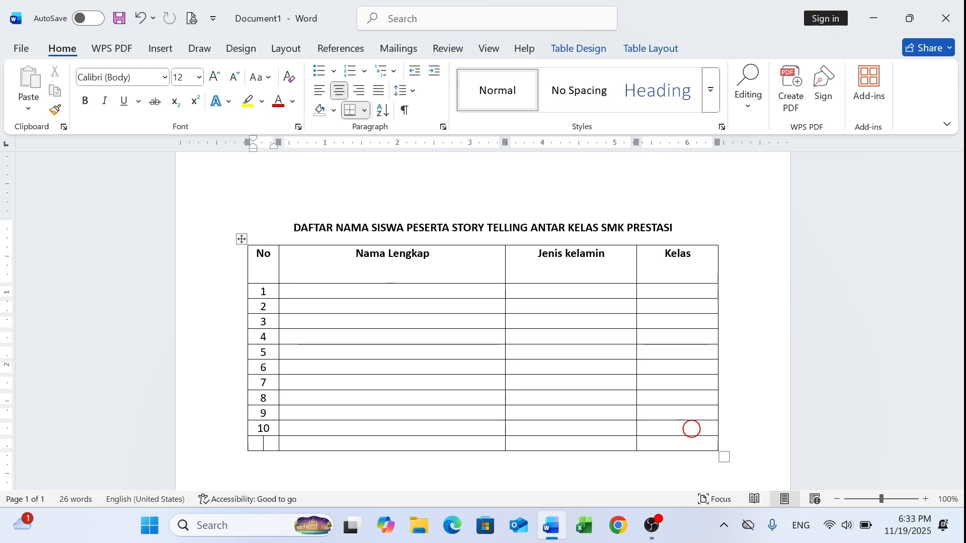
pyautogui.hotkey('ctrl', 'z')
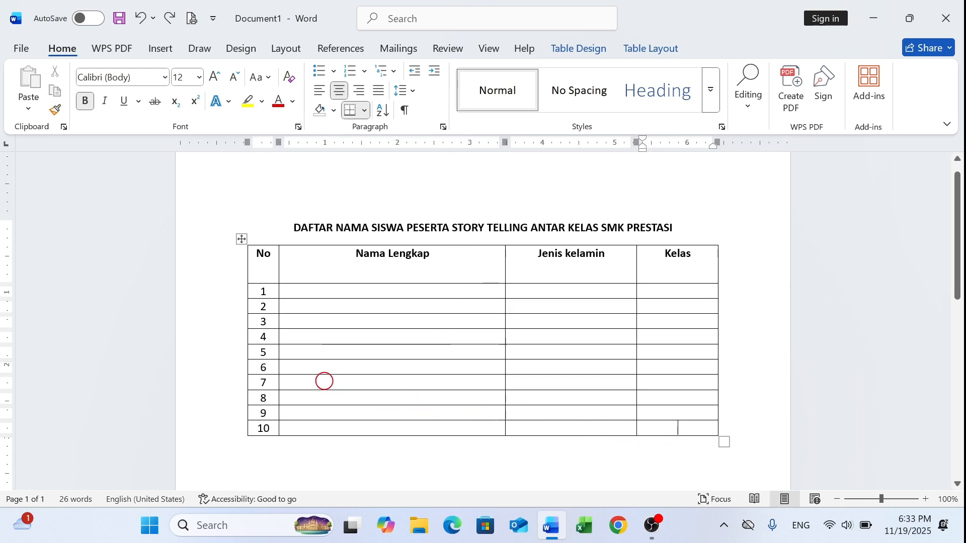
# Insert an empty row above row 7 and undo it, and insert one below row 7 and undo that as well.
pyautogui.click(324, 382)
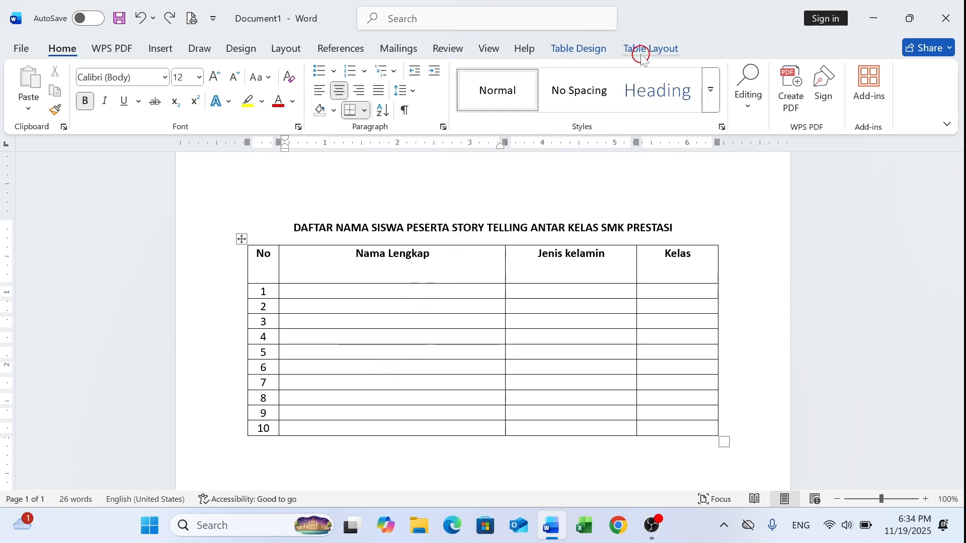
pyautogui.click(572, 50)
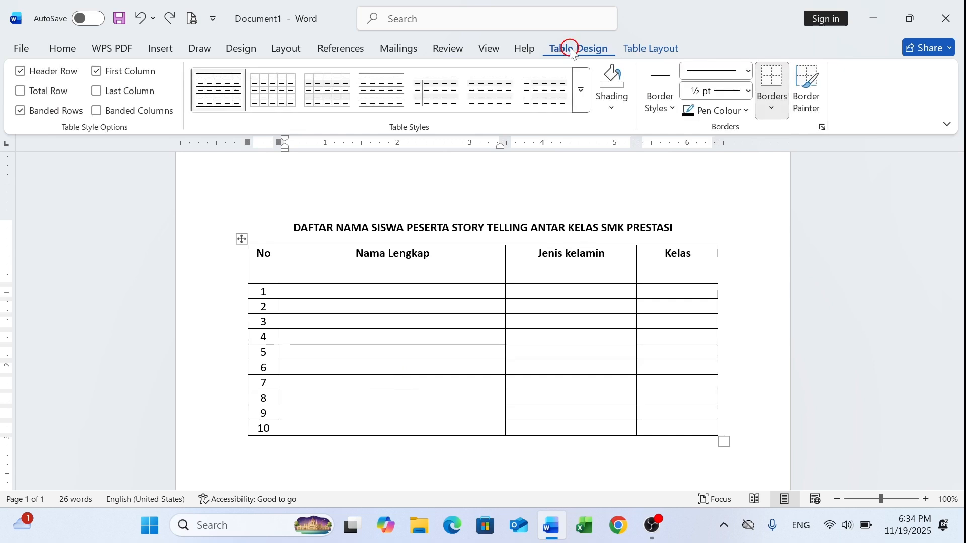
pyautogui.click(643, 50)
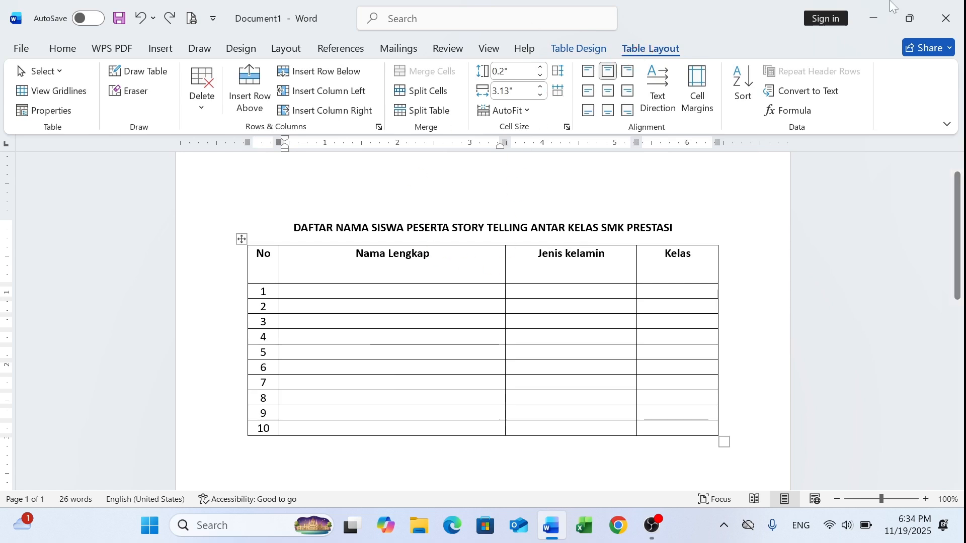
pyautogui.click(249, 107)
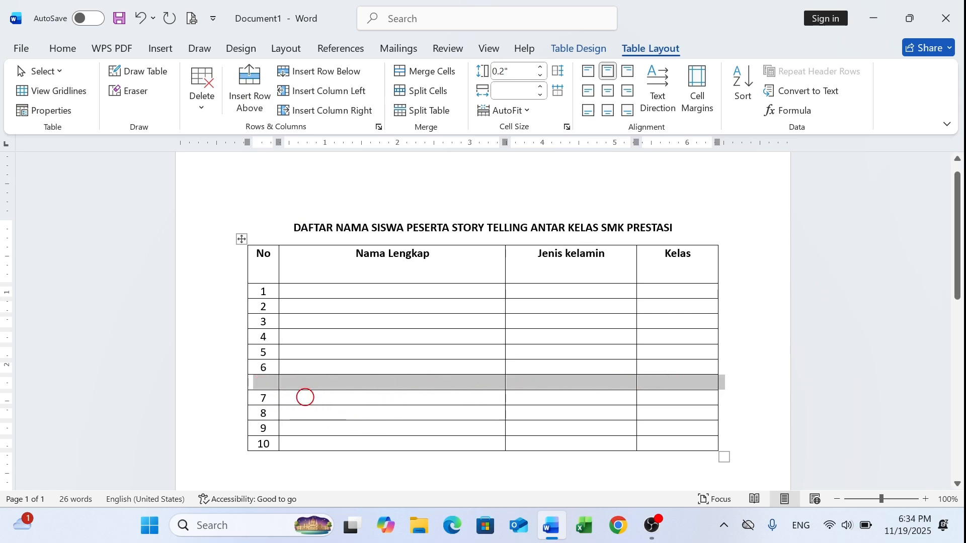
pyautogui.click(144, 18)
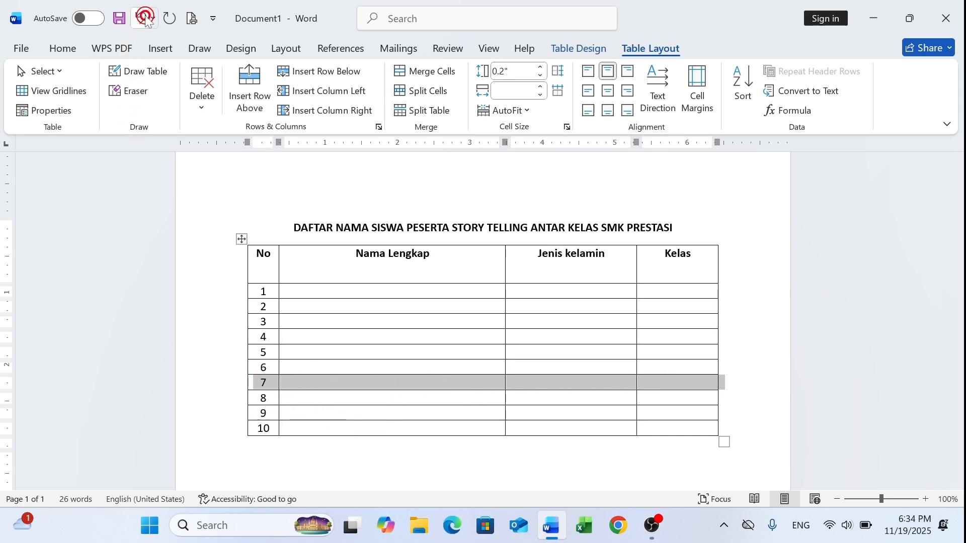
pyautogui.click(330, 75)
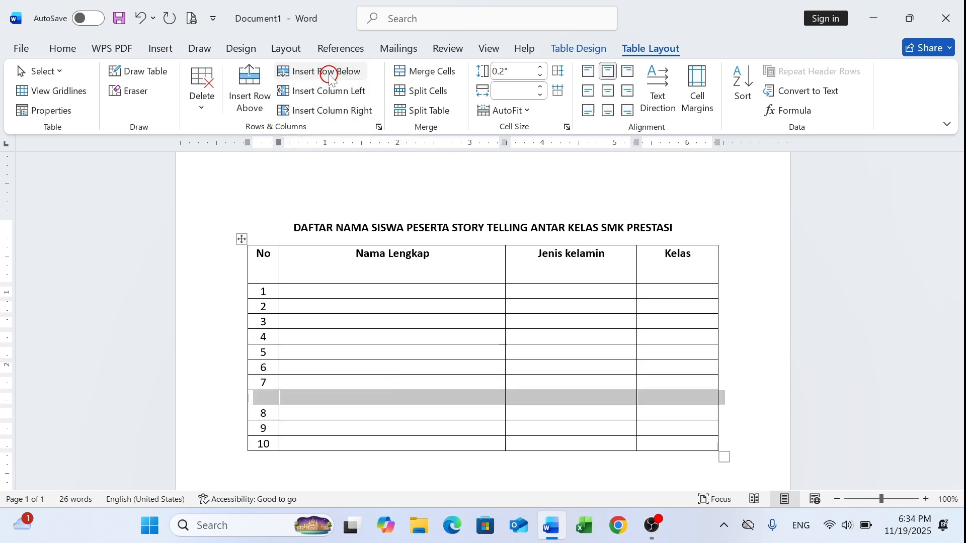
pyautogui.hotkey('ctrl', 'z')
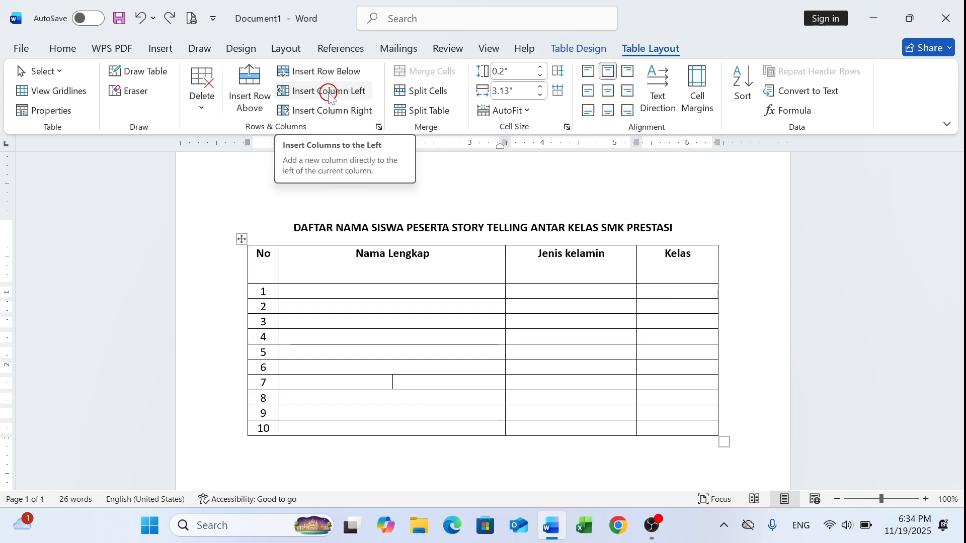
# Insert an empty column before the Nama Lengkap column and undo it, and do the same after that column.
pyautogui.click(301, 95)
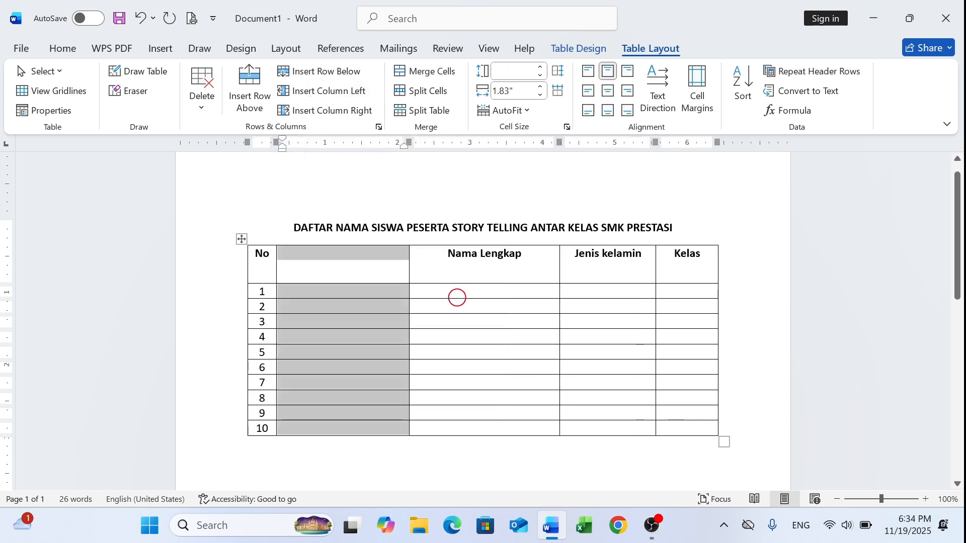
pyautogui.hotkey('ctrl', 'z')
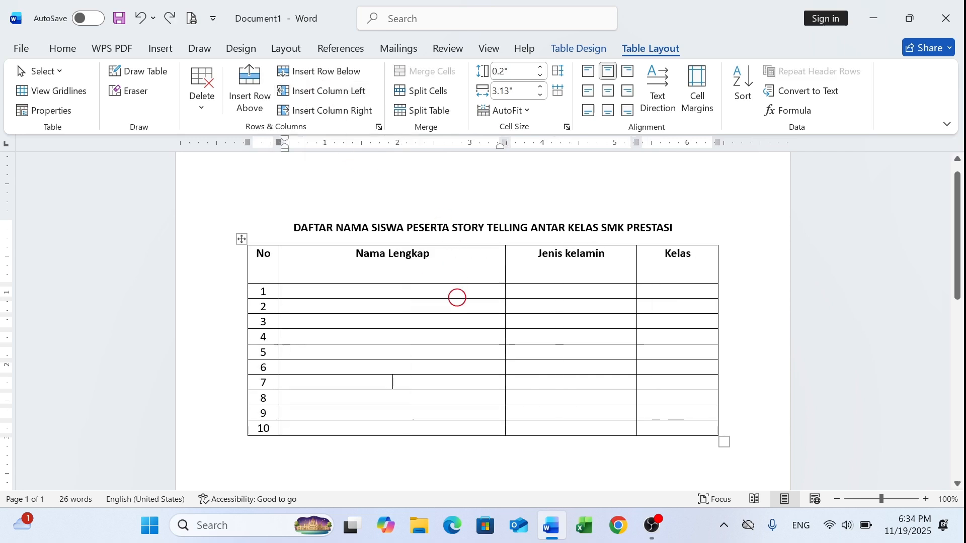
pyautogui.click(316, 111)
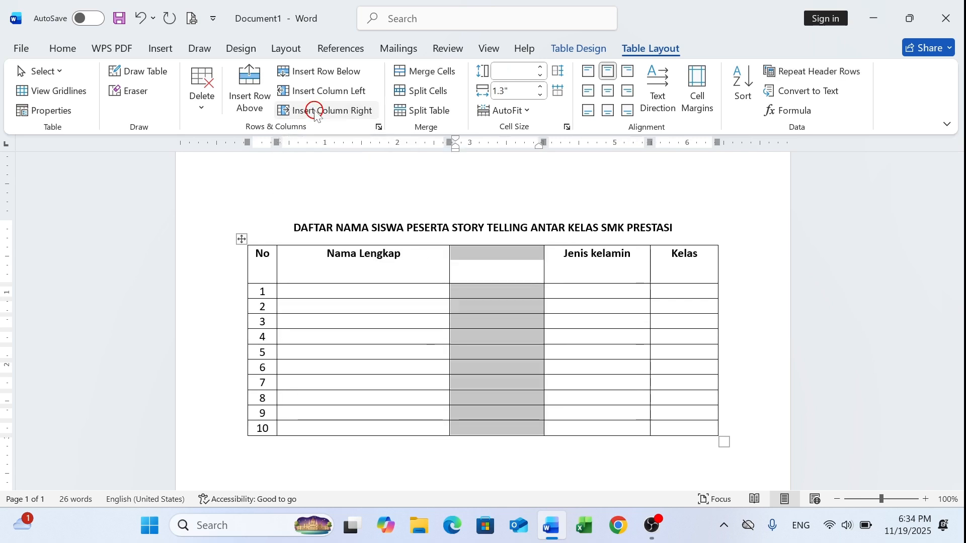
pyautogui.hotkey('ctrl', 'z')
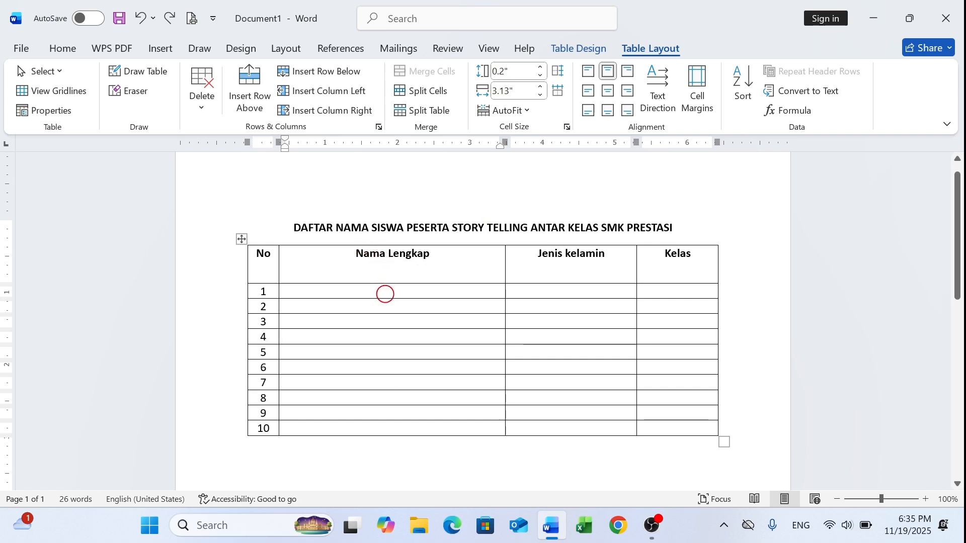
# Enter the students' names in rows 1 to 3 of the Nama Lengkap column.
pyautogui.click(385, 293)
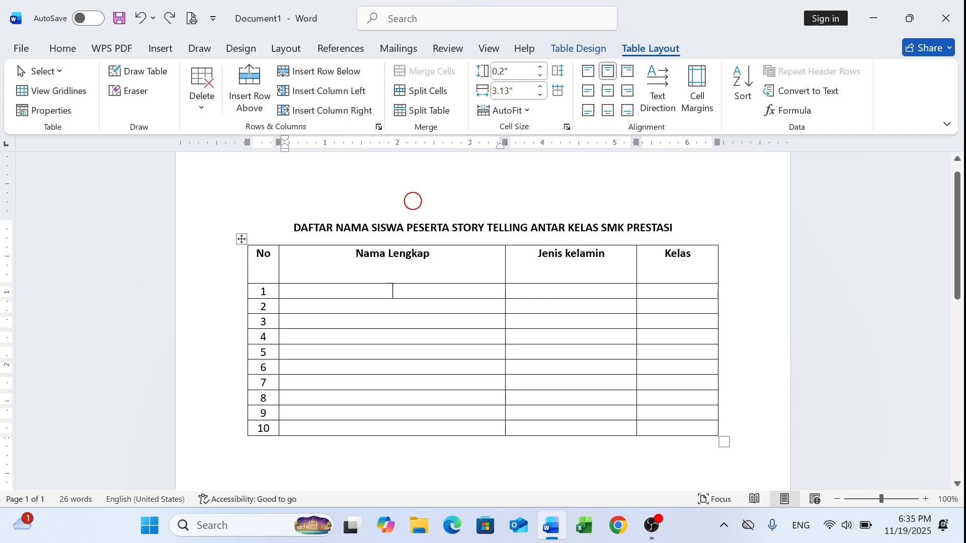
pyautogui.write('bUDI')
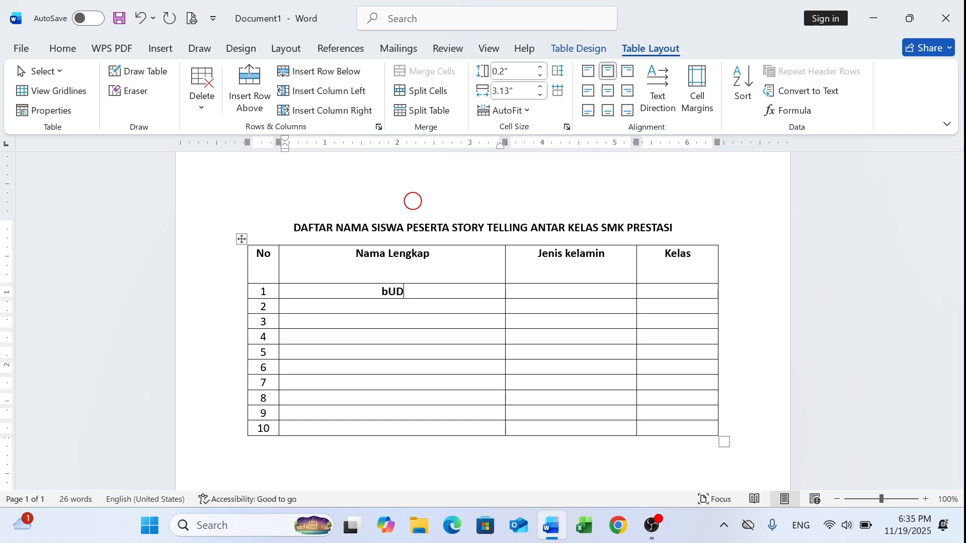
pyautogui.press('BackSpace')
pyautogui.press('BackSpace')
pyautogui.press('BackSpace')
pyautogui.press('BackSpace')
pyautogui.write('Budi')
pyautogui.press('Down')
pyautogui.write('Ani')
pyautogui.press('Down')
pyautogui.write('Desi')
# Fill in the remaining students' names in rows 4 to 10 of the Nama Lengkap column.
pyautogui.press('Down')
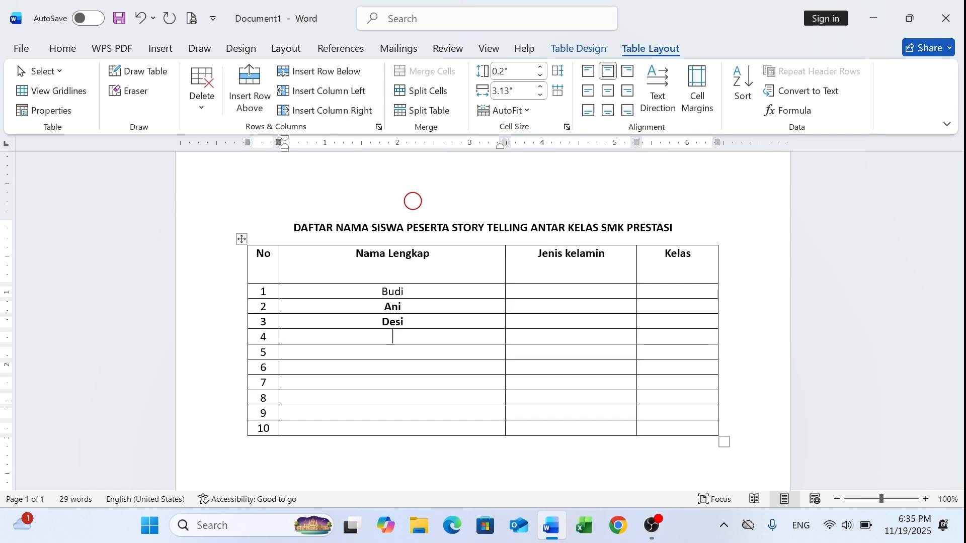
pyautogui.write('Ridwan')
pyautogui.press('Down')
pyautogui.write('asep')
pyautogui.press('Down')
pyautogui.write('Helmi')
pyautogui.write('Toni')
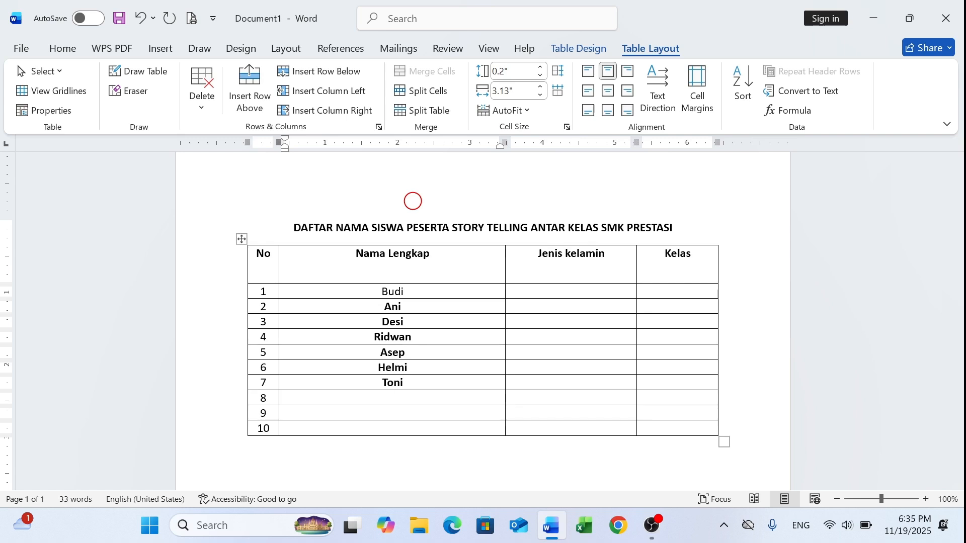
pyautogui.press('Down')
pyautogui.write('David')
pyautogui.press('Down')
pyautogui.write('Bunga')
pyautogui.press('Down')
pyautogui.write('Riska')
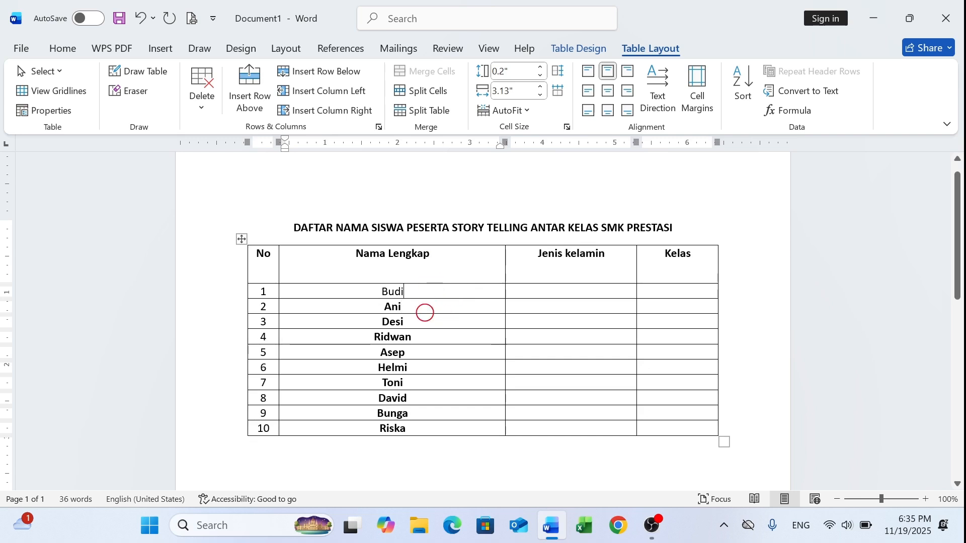
# Select the whole table and remove the bold formatting from all of its text.
pyautogui.click(423, 307)
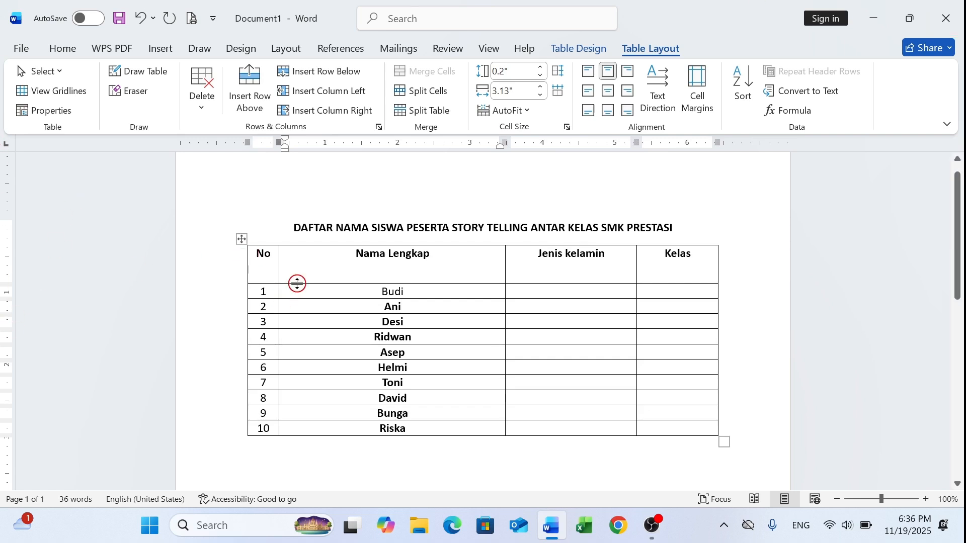
pyautogui.click(240, 238)
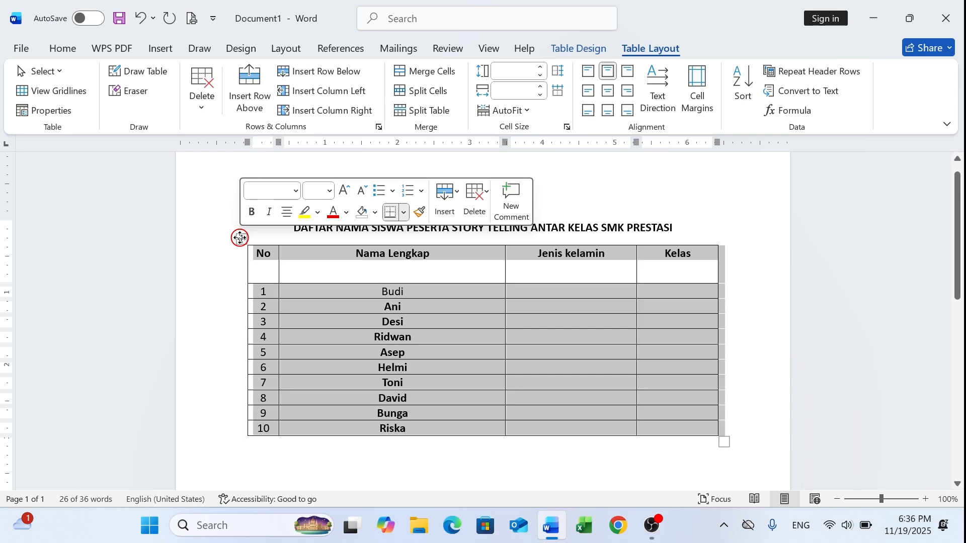
pyautogui.click(252, 212)
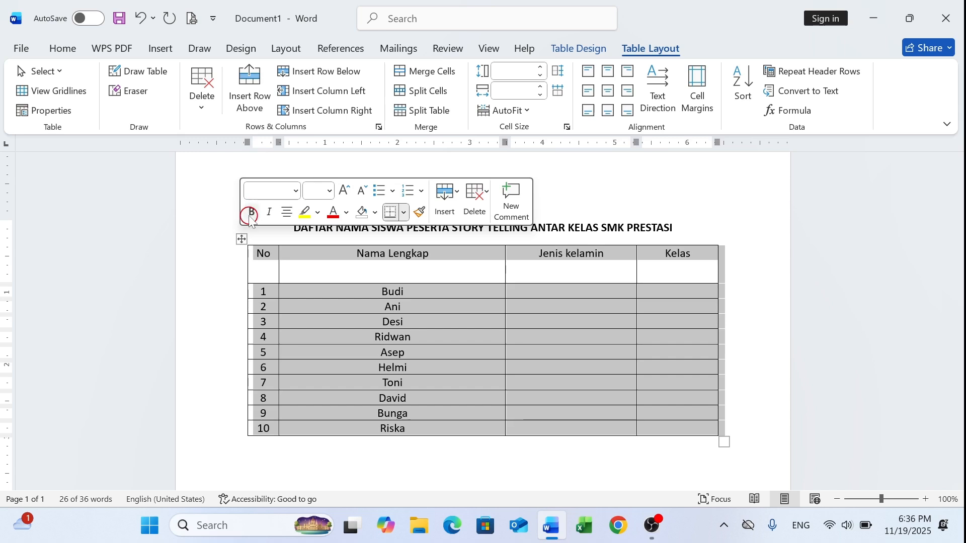
pyautogui.click(251, 214)
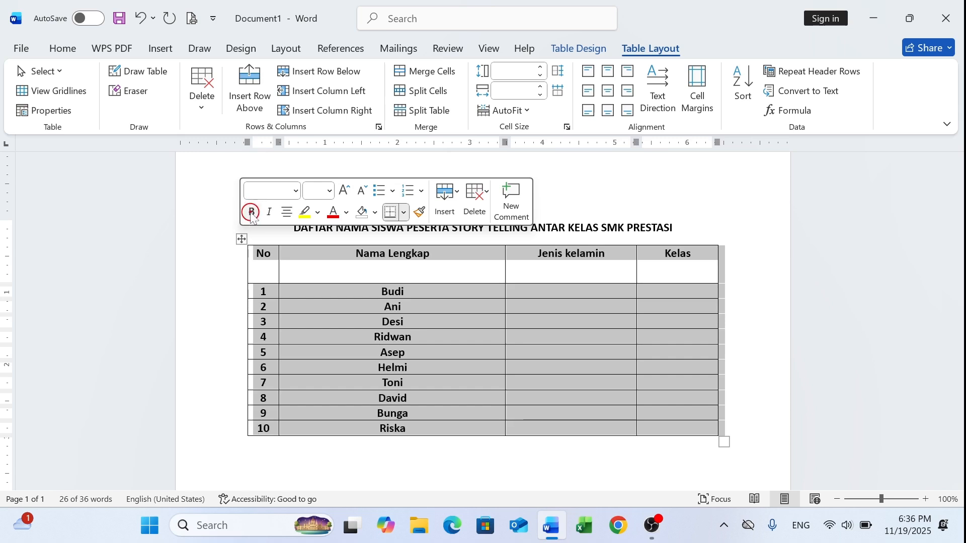
pyautogui.click(252, 213)
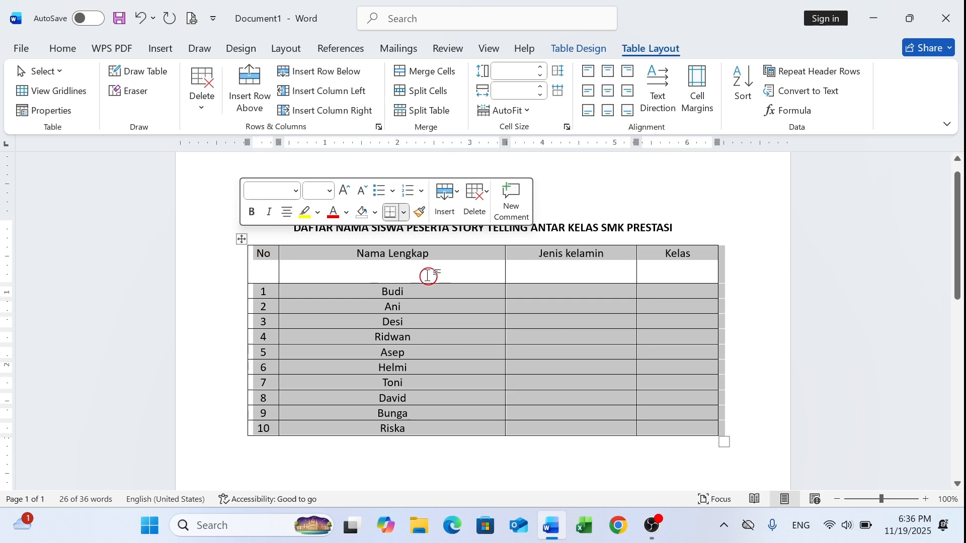
# Make the header row of the table bold, from No through Kelas.
pyautogui.click(358, 276)
pyautogui.click(248, 259)
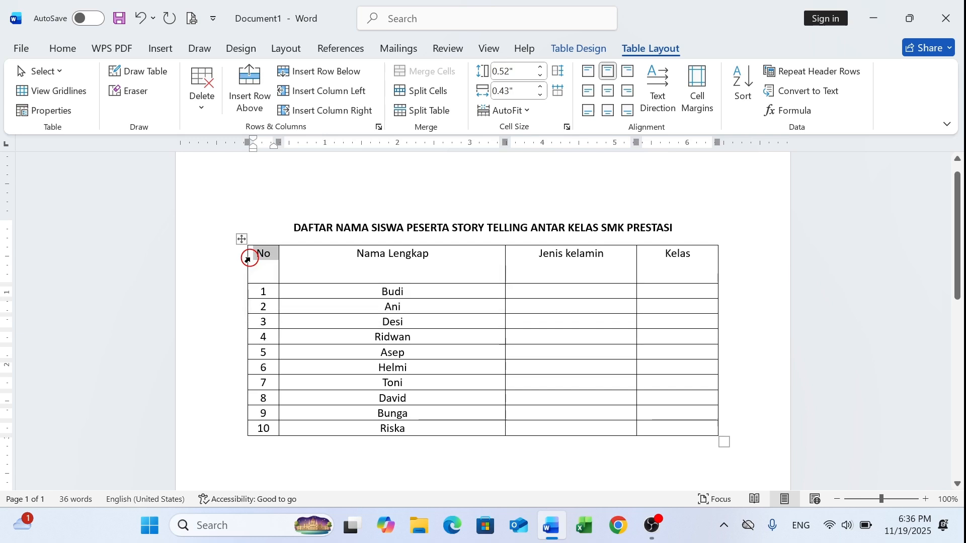
pyautogui.hotkey('shift', 'Right')
pyautogui.hotkey('shift', 'Right')
pyautogui.hotkey('shift', 'Right')
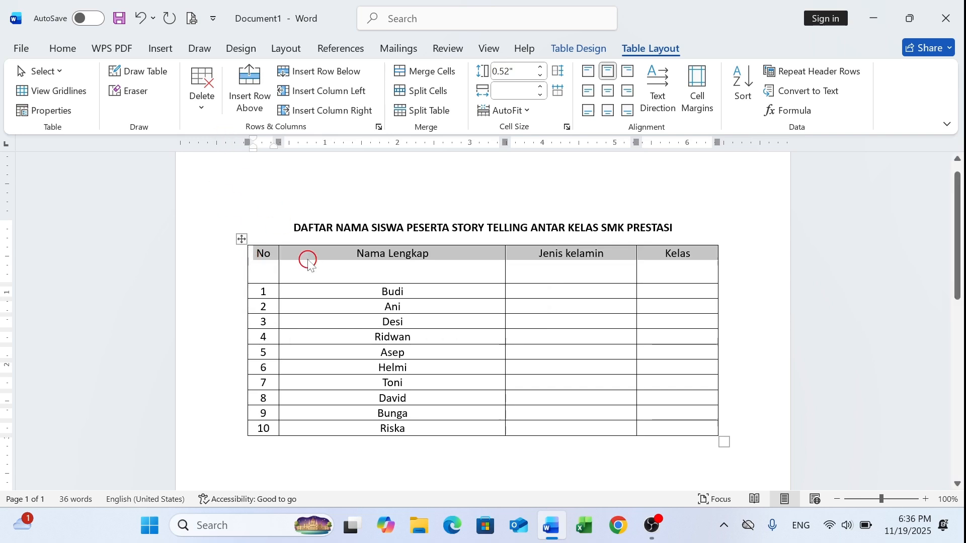
pyautogui.hotkey('ctrl', 'b')
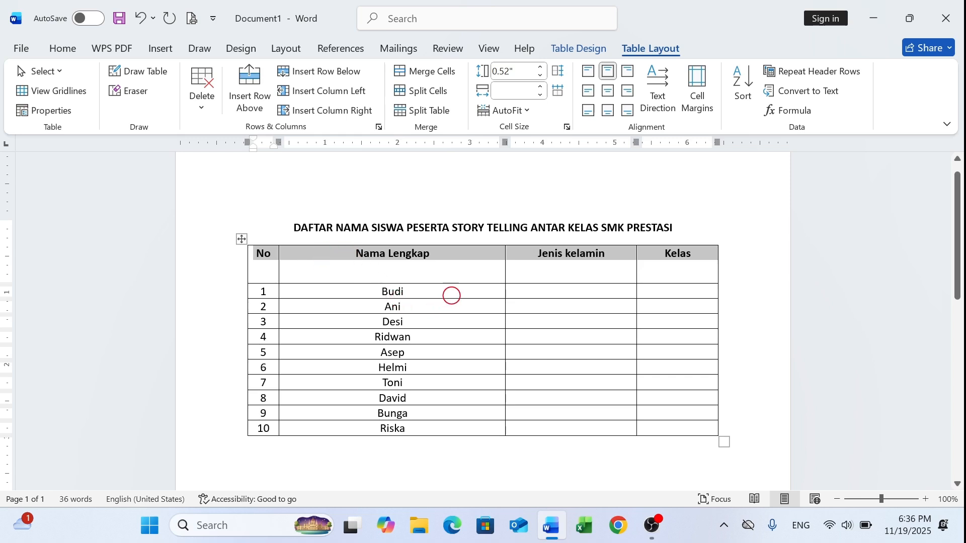
# Enter "Laki-laki" in row 1 and "Perempuan" in row 2 of the Jenis kelamin column.
pyautogui.click(543, 290)
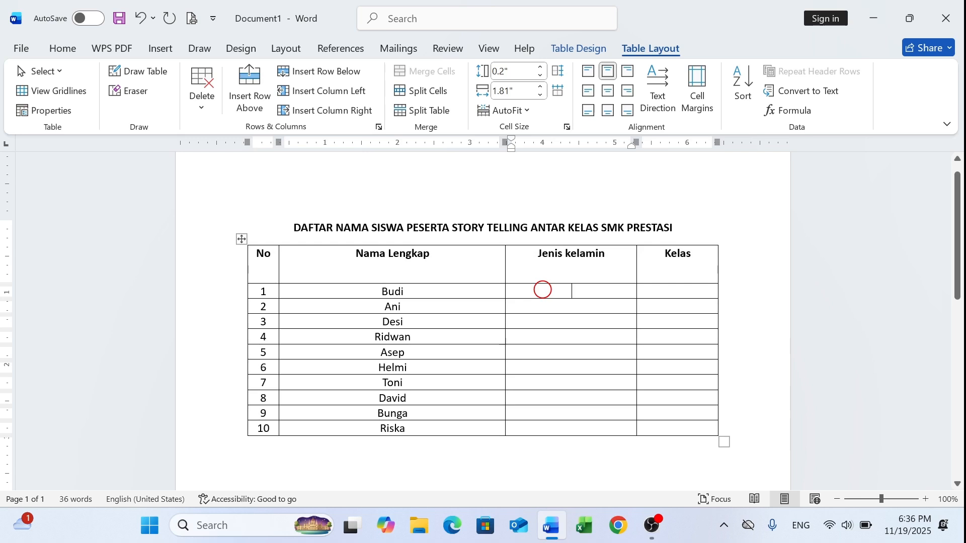
pyautogui.write('L')
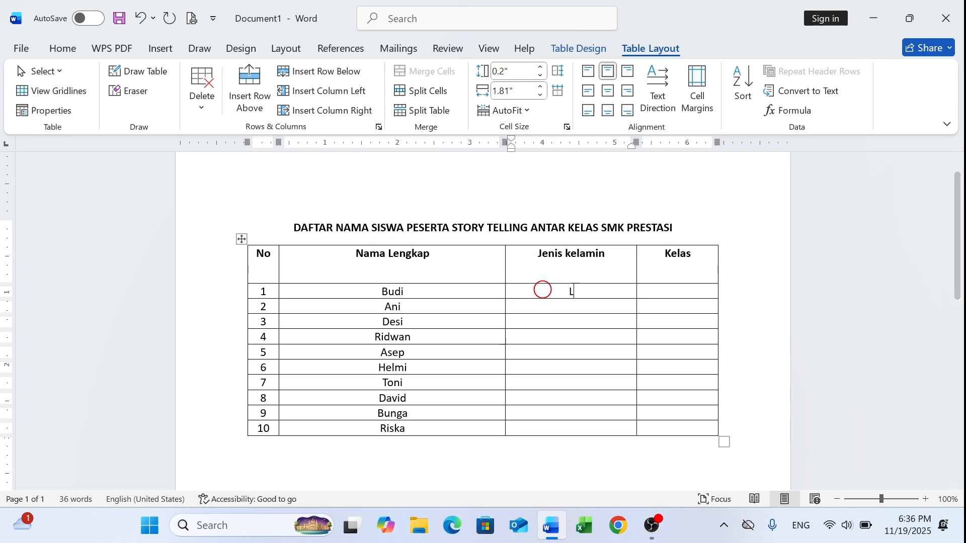
pyautogui.write('aki-laki')
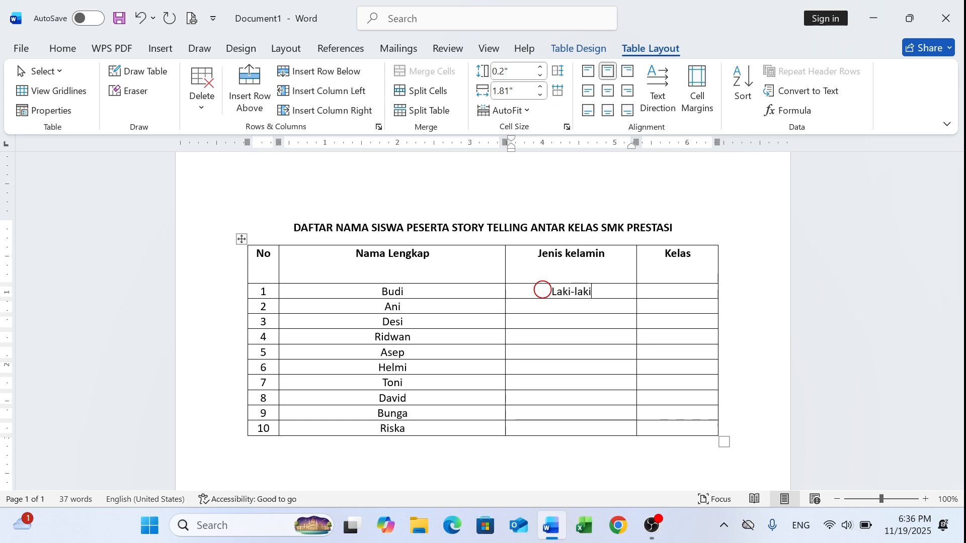
pyautogui.press('Return')
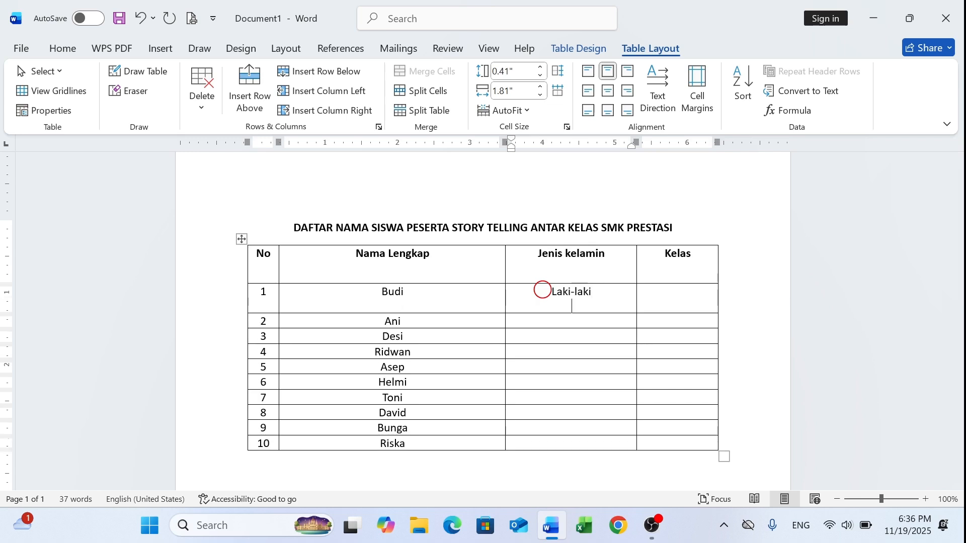
pyautogui.hotkey('ctrl', 'z')
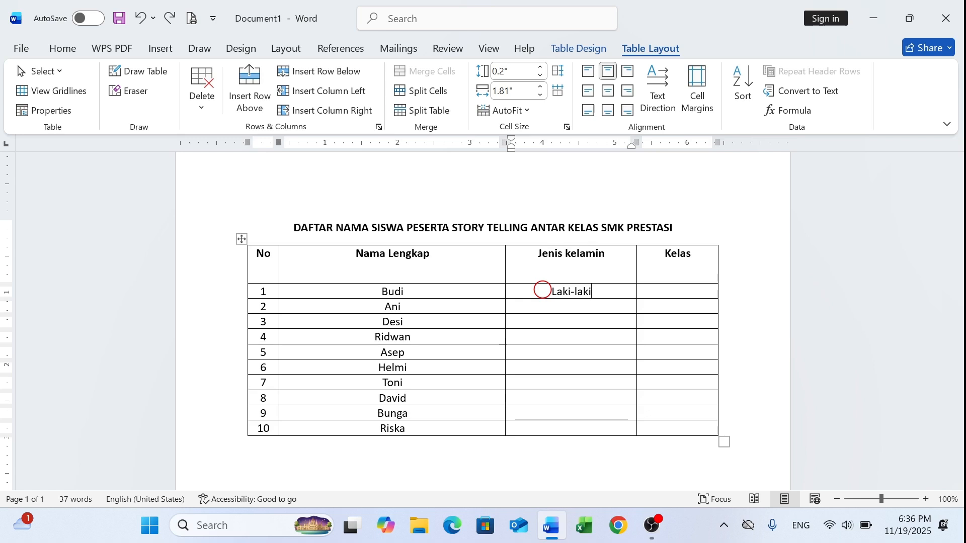
pyautogui.write('Perempi')
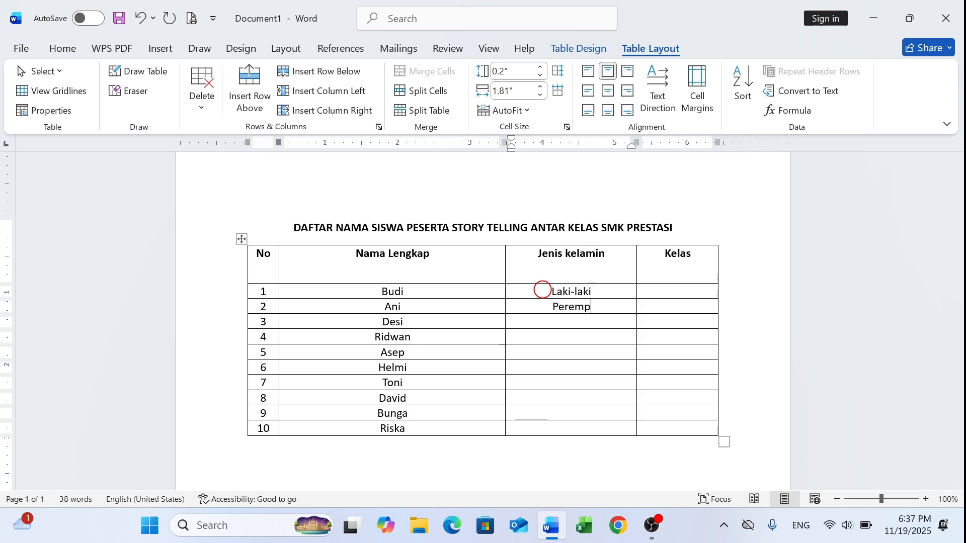
pyautogui.press('BackSpace')
pyautogui.write('uan')
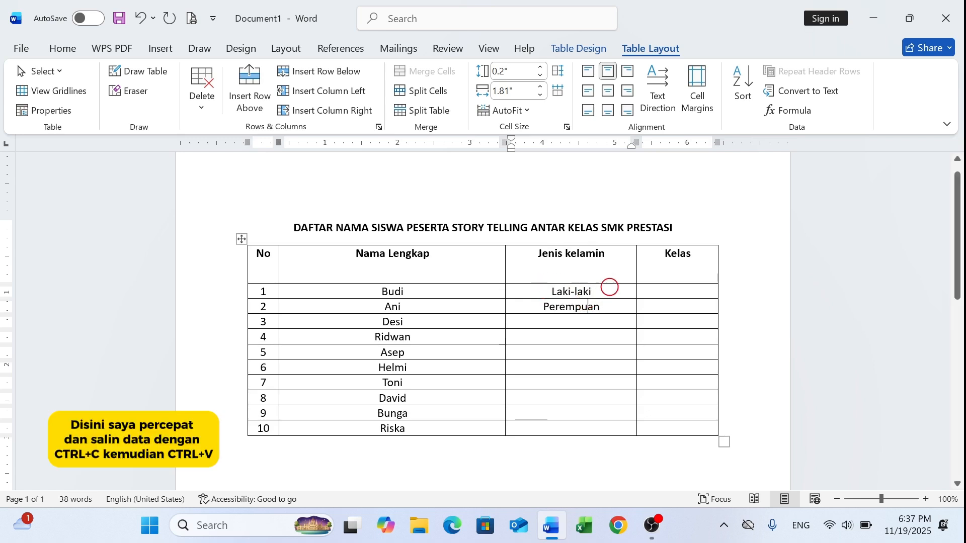
# Copy "Laki-laki" from row 1 into rows 4 to 8 of the Jenis kelamin column.
pyautogui.moveTo(547, 290); pyautogui.dragTo(596, 287)
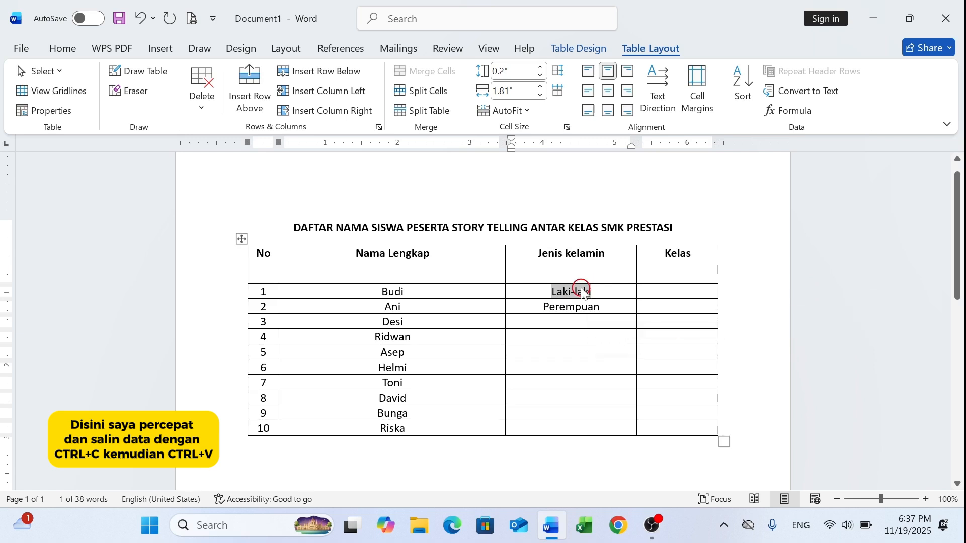
pyautogui.hotkey('ctrl', 'c')
pyautogui.click(564, 337)
pyautogui.hotkey('ctrl', 'v')
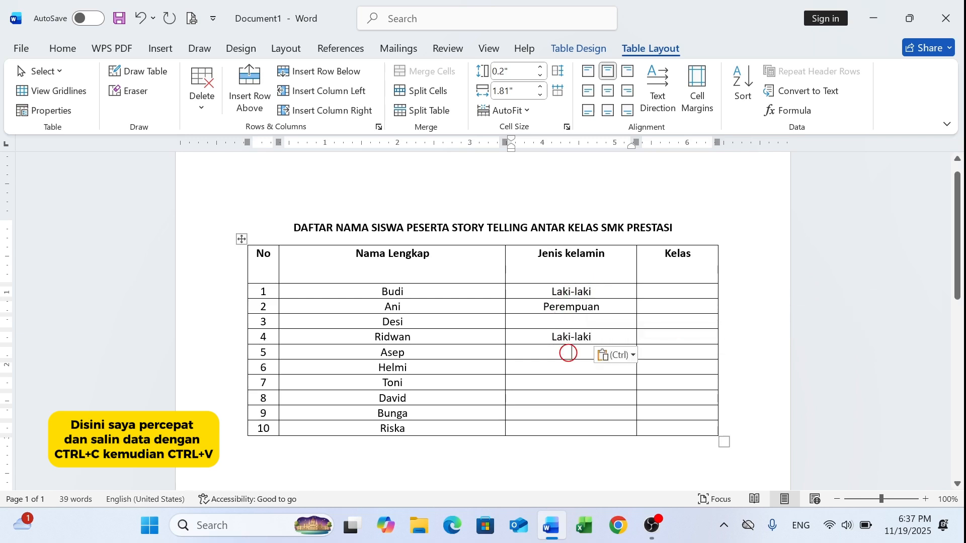
pyautogui.hotkey('ctrl', 'v')
pyautogui.click(568, 368)
pyautogui.hotkey('ctrl', 'v')
pyautogui.click(567, 382)
pyautogui.hotkey('ctrl', 'v')
pyautogui.click(567, 397)
pyautogui.hotkey('ctrl', 'v')
# Copy "Perempuan" from row 2 into rows 3, 9 and 10 of the Jenis kelamin column.
pyautogui.doubleClick(558, 306)
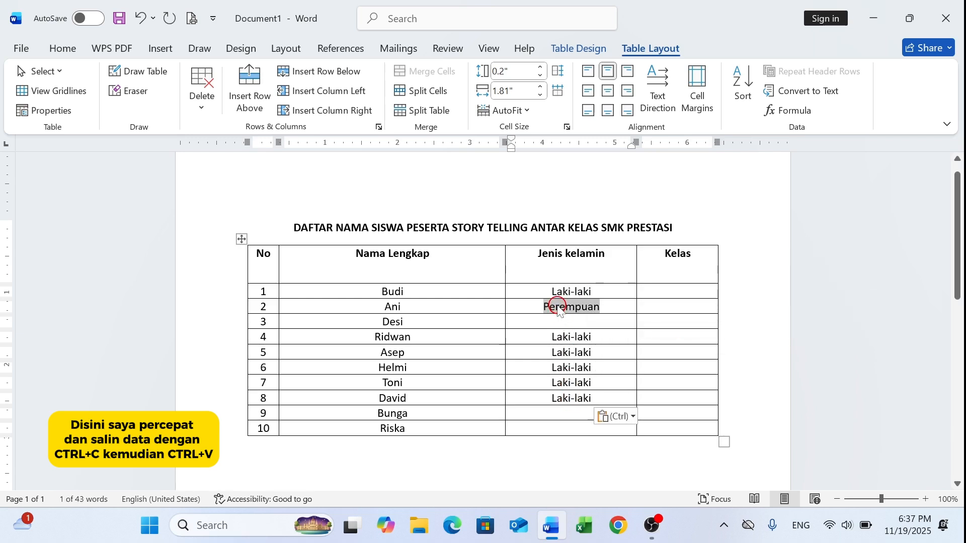
pyautogui.hotkey('ctrl', 'c')
pyautogui.click(565, 321)
pyautogui.hotkey('ctrl', 'v')
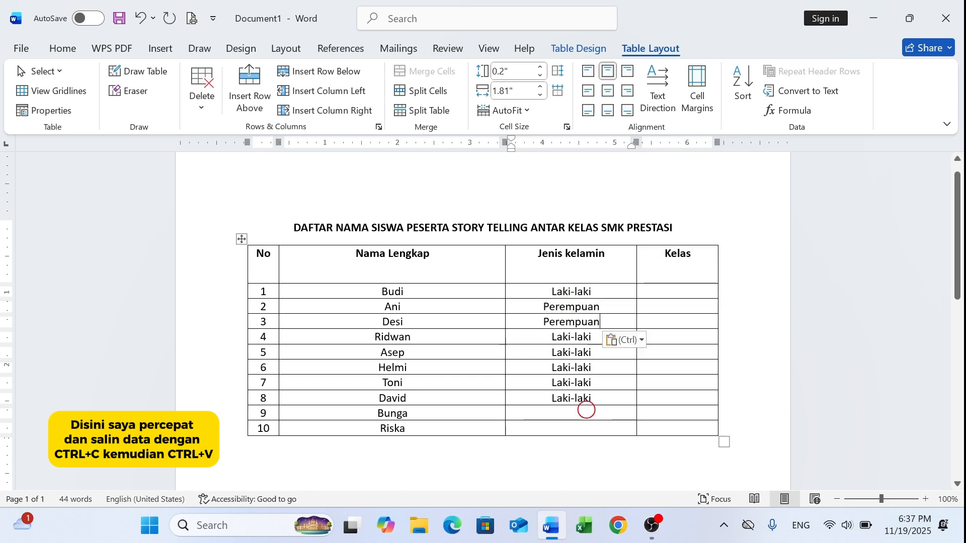
pyautogui.click(586, 410)
pyautogui.hotkey('ctrl', 'v')
pyautogui.click(578, 427)
pyautogui.hotkey('ctrl', 'v')
# Fill rows 1 to 10 of the Kelas column with X, X, XI, XI, XII, XII, X, XI, XII and X.
pyautogui.click(675, 293)
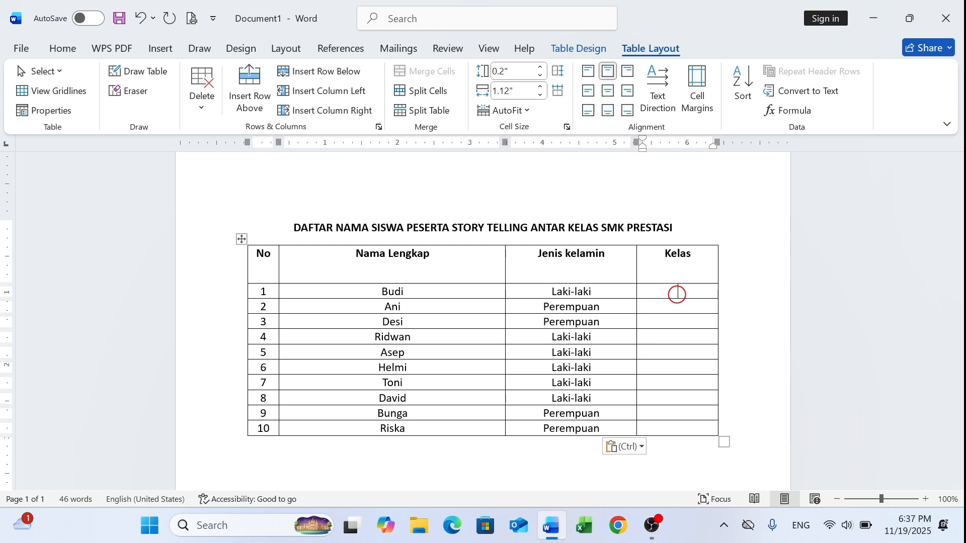
pyautogui.write('X')
pyautogui.write('I')
pyautogui.press('Down')
pyautogui.write('X')
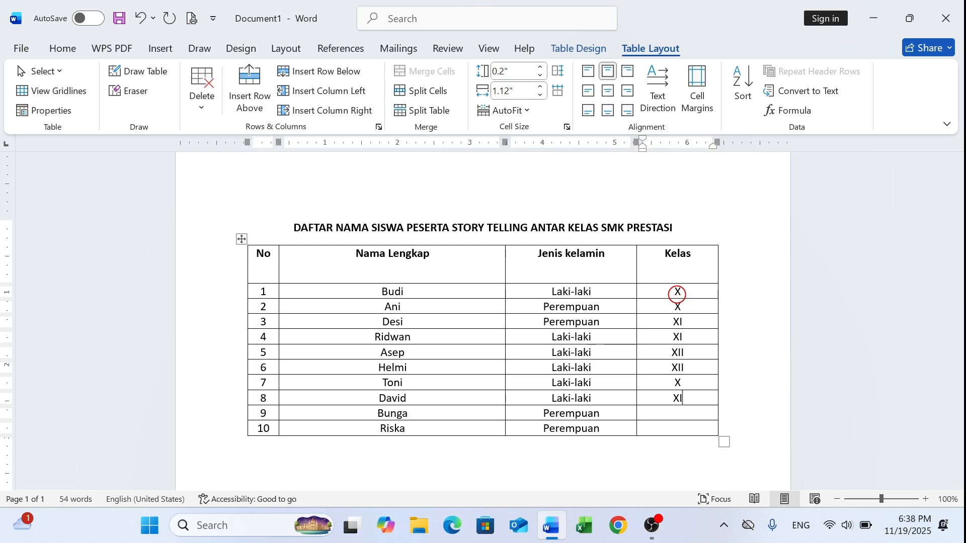
pyautogui.press('Down')
pyautogui.write('XI')
pyautogui.write('X')
pyautogui.click(736, 266)
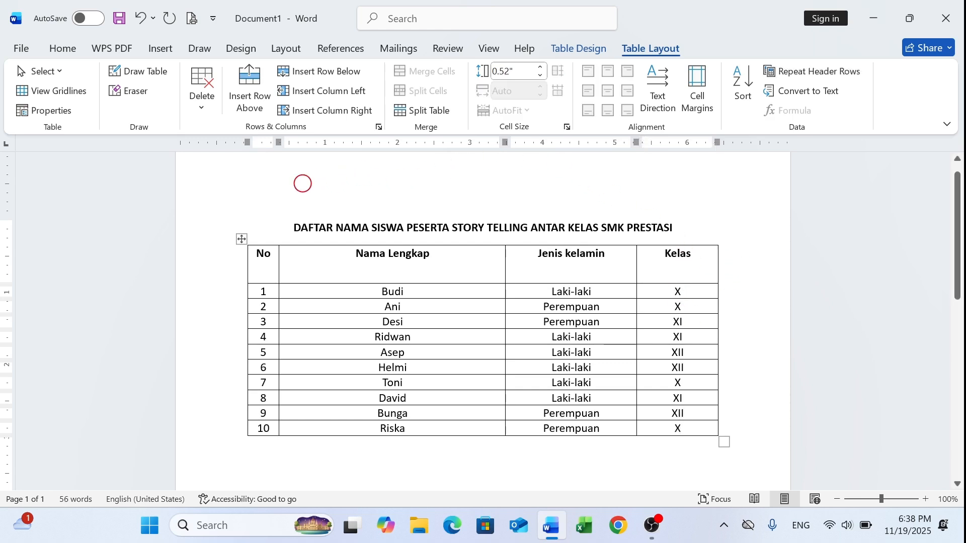
# Centre the text of the table's header row, from No through Kelas, both horizontally and vertically in its cells.
pyautogui.scroll(1, 303, 184)
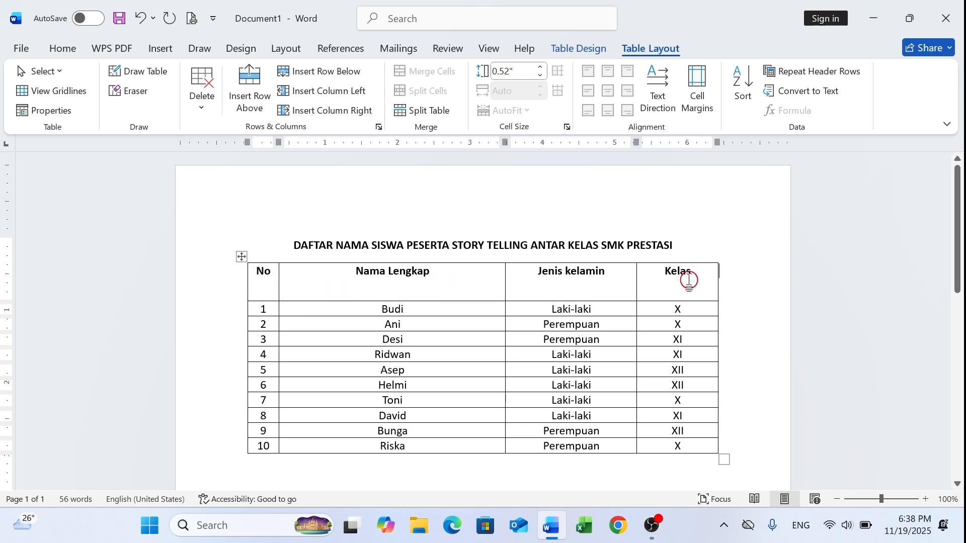
pyautogui.click(250, 278)
pyautogui.click(251, 277)
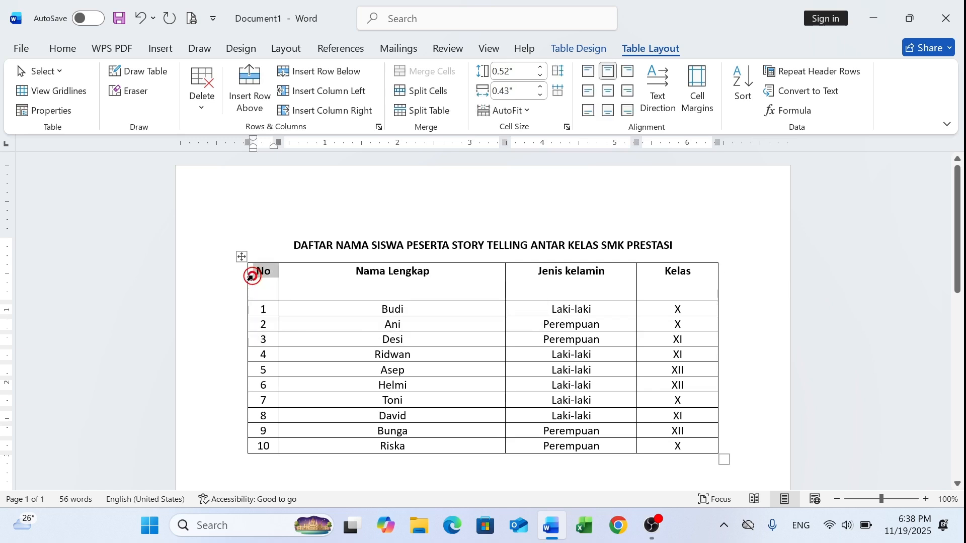
pyautogui.click(274, 281)
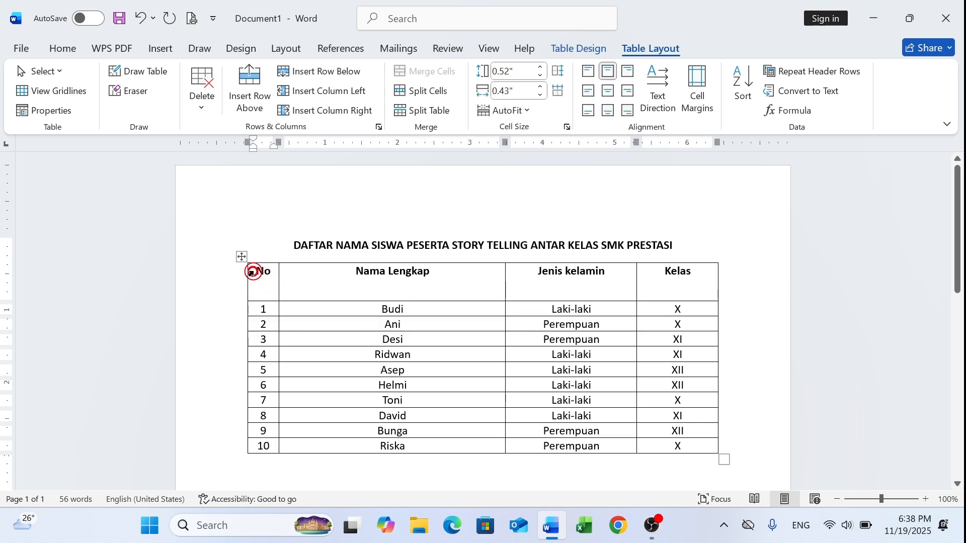
pyautogui.click(251, 273)
pyautogui.moveTo(256, 272); pyautogui.dragTo(685, 274)
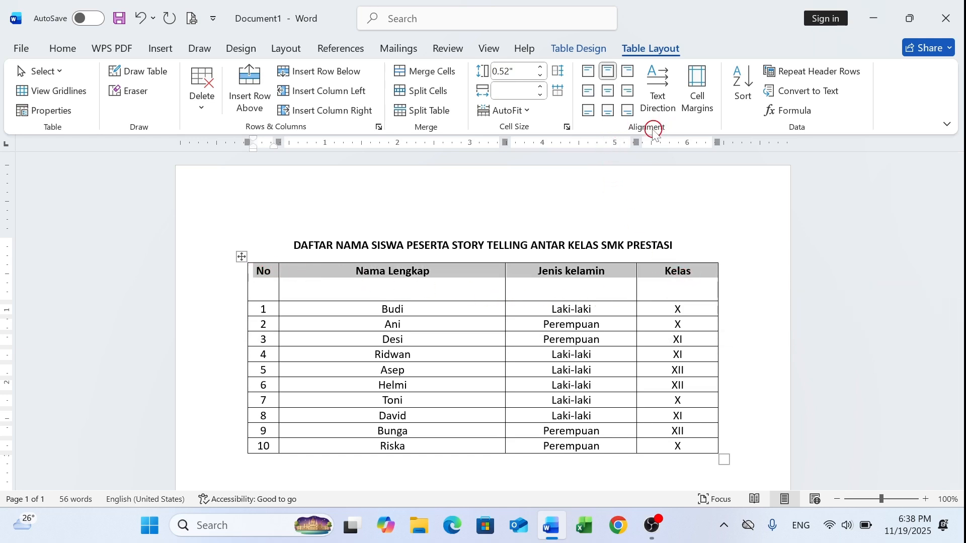
pyautogui.click(608, 94)
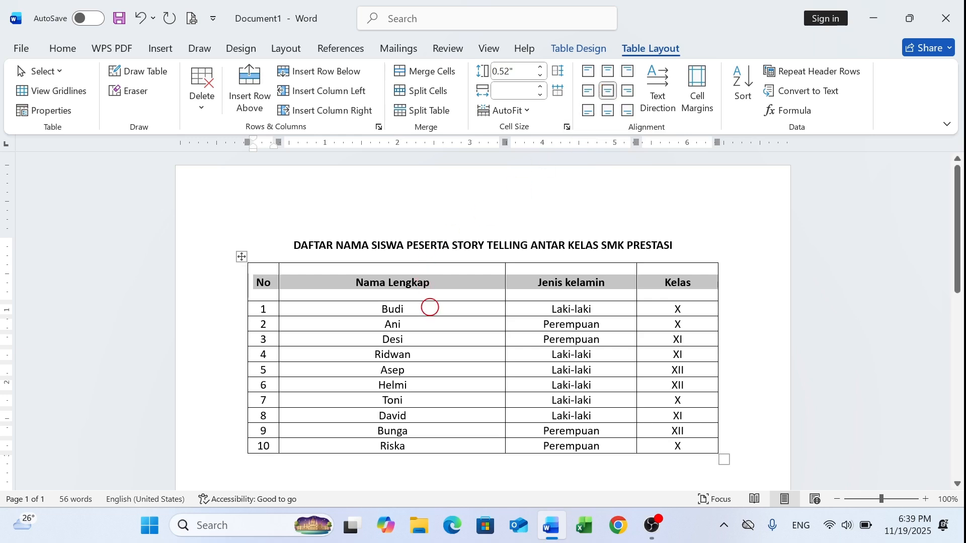
# Try centre-left and centre-right alignment on the Nama Lengkap header cell, and return it to fully centred alignment.
pyautogui.click(430, 311)
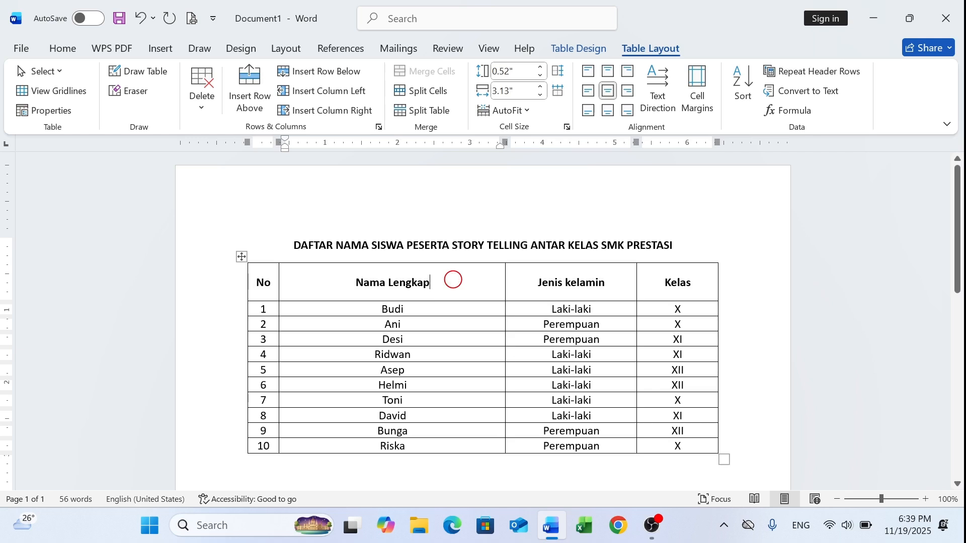
pyautogui.click(590, 92)
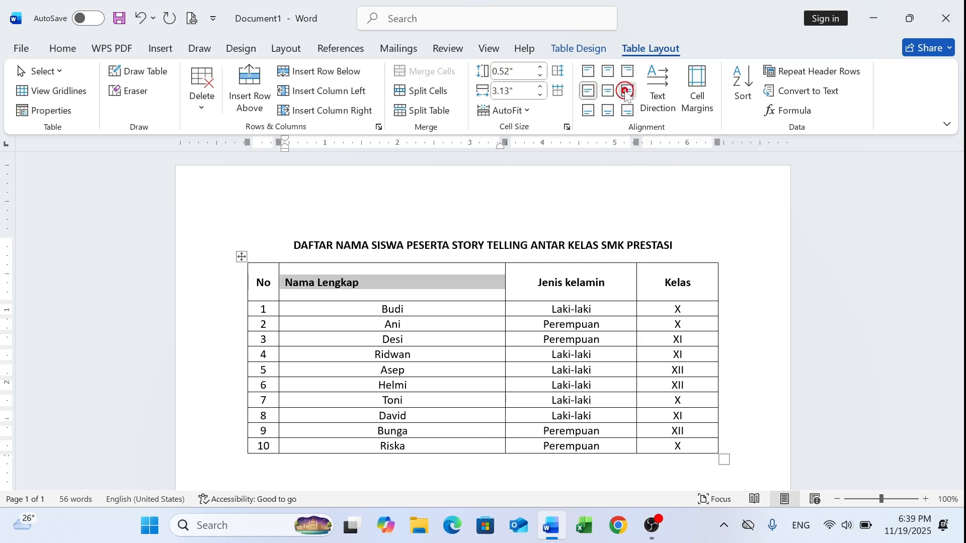
pyautogui.click(628, 91)
pyautogui.click(609, 93)
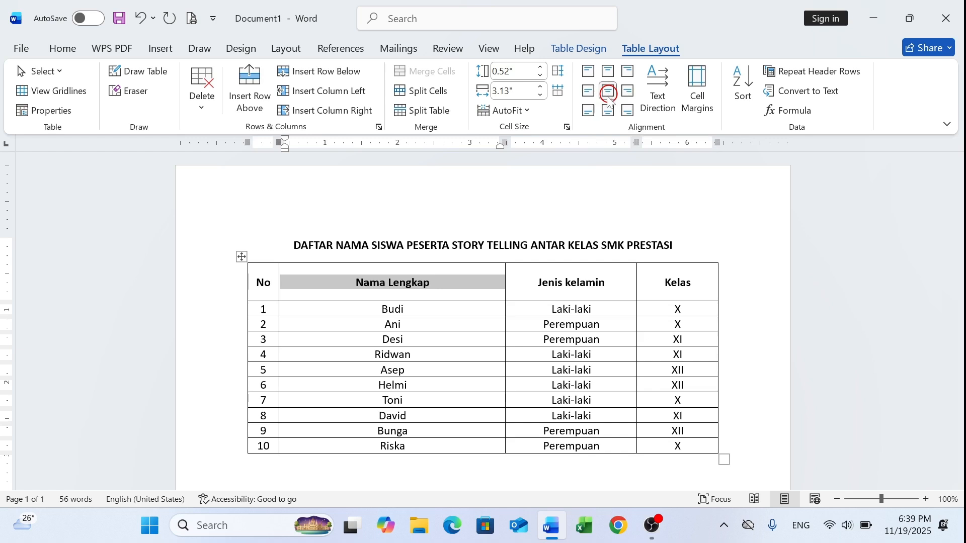
# Apply centre-left alignment to the student names in rows 1 to 10 of the Nama Lengkap column.
pyautogui.click(433, 306)
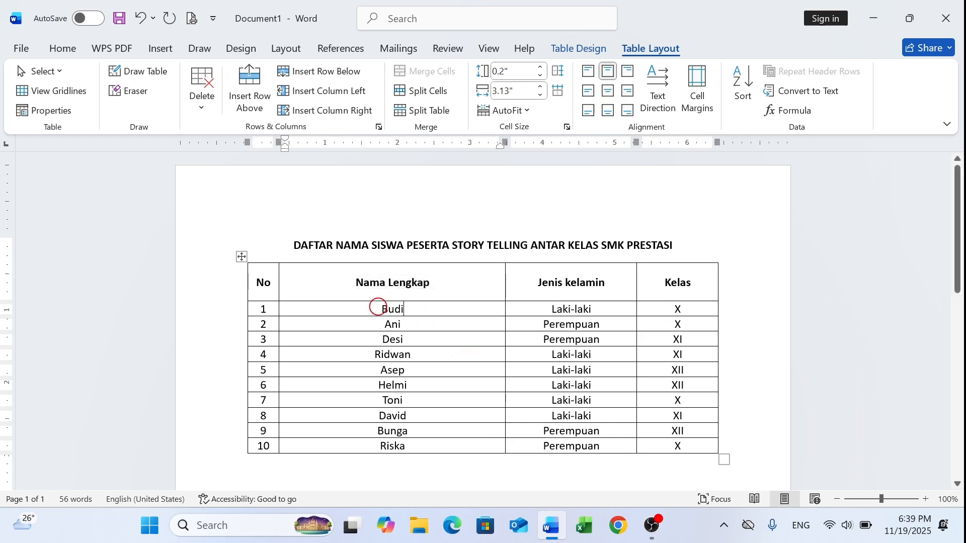
pyautogui.moveTo(377, 307); pyautogui.dragTo(436, 443)
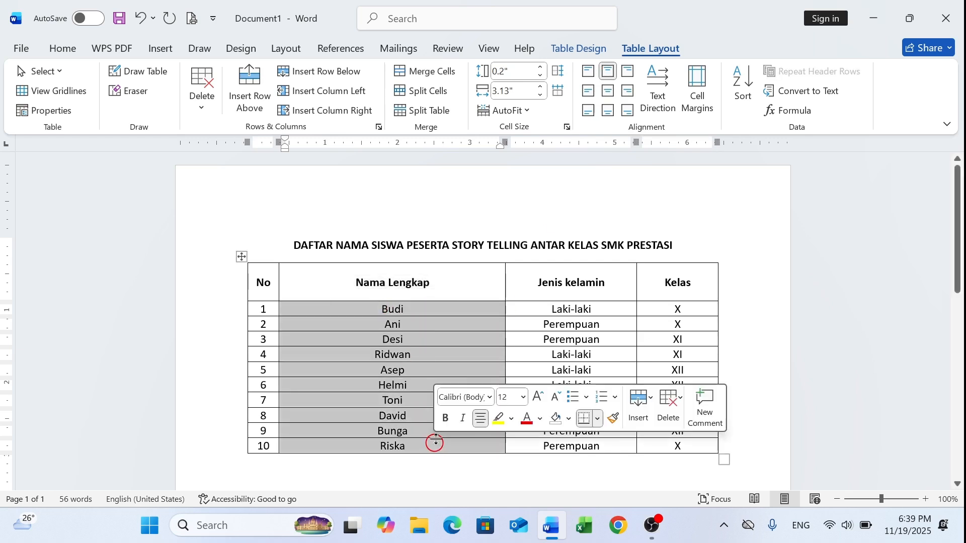
pyautogui.click(587, 94)
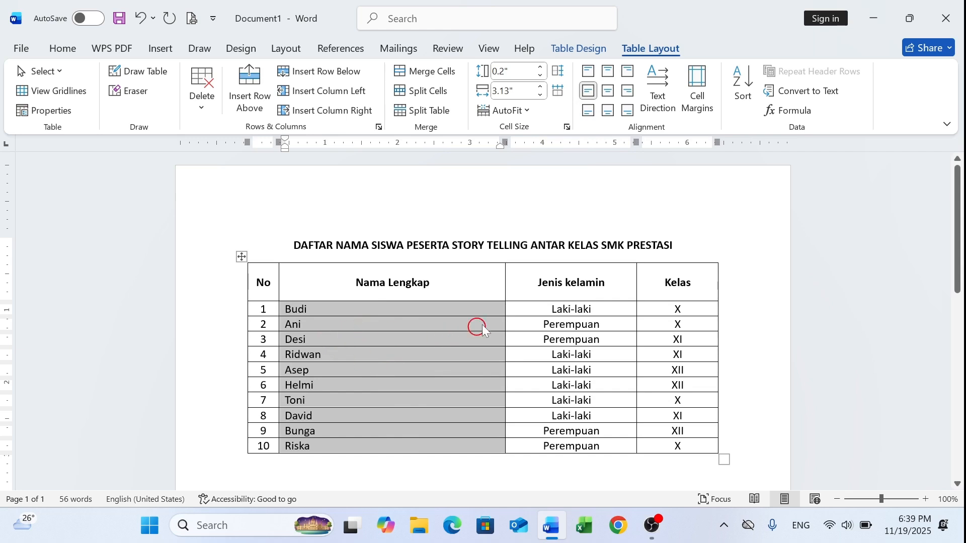
pyautogui.click(583, 309)
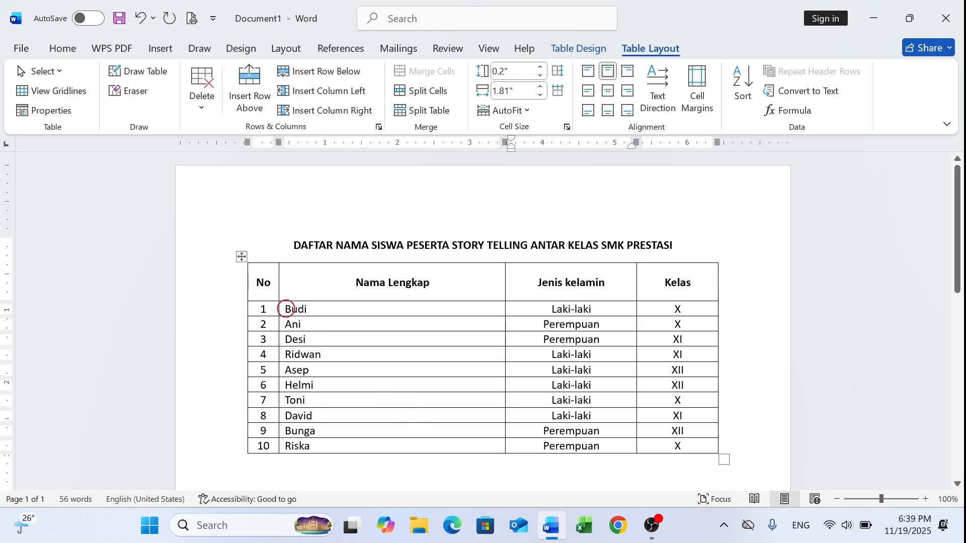
# Centre the student names in rows 1 to 10 of the Nama Lengkap column horizontally and vertically.
pyautogui.moveTo(285, 309); pyautogui.dragTo(364, 451)
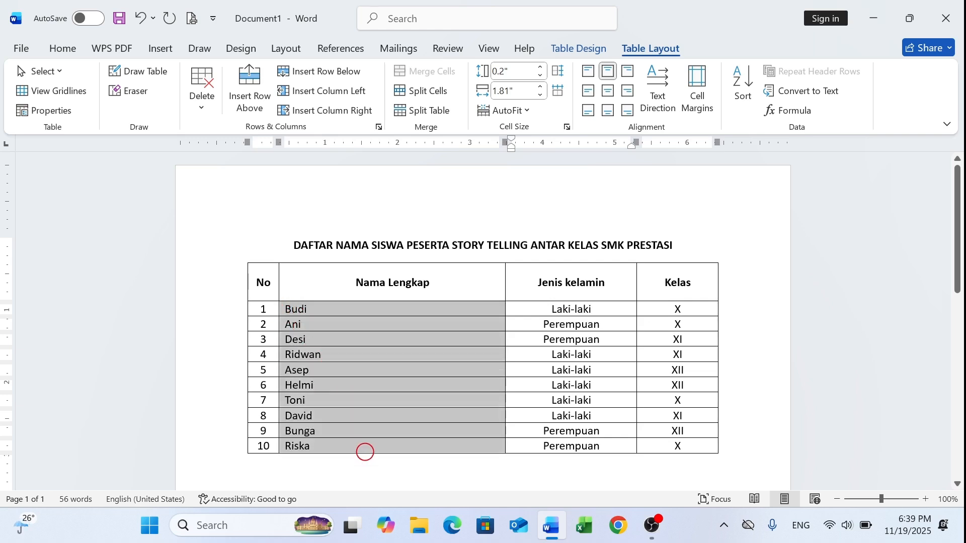
pyautogui.click(608, 92)
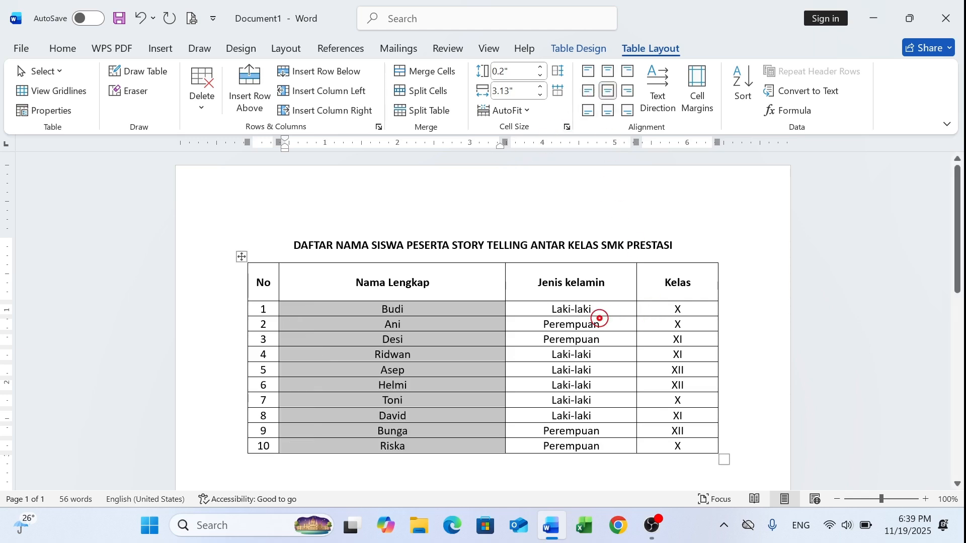
pyautogui.click(599, 319)
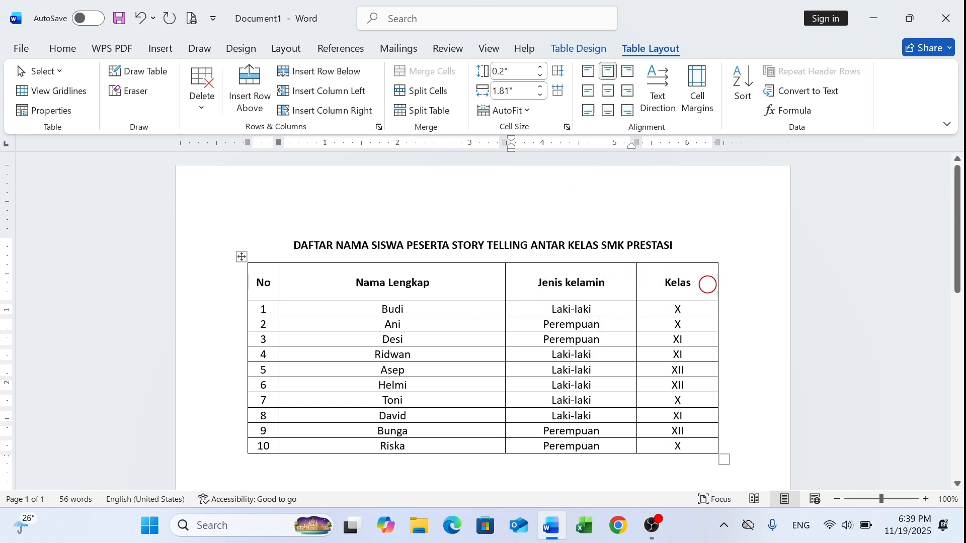
# Insert a new column after the Kelas column and enter "Keterangan" as its heading.
pyautogui.click(706, 285)
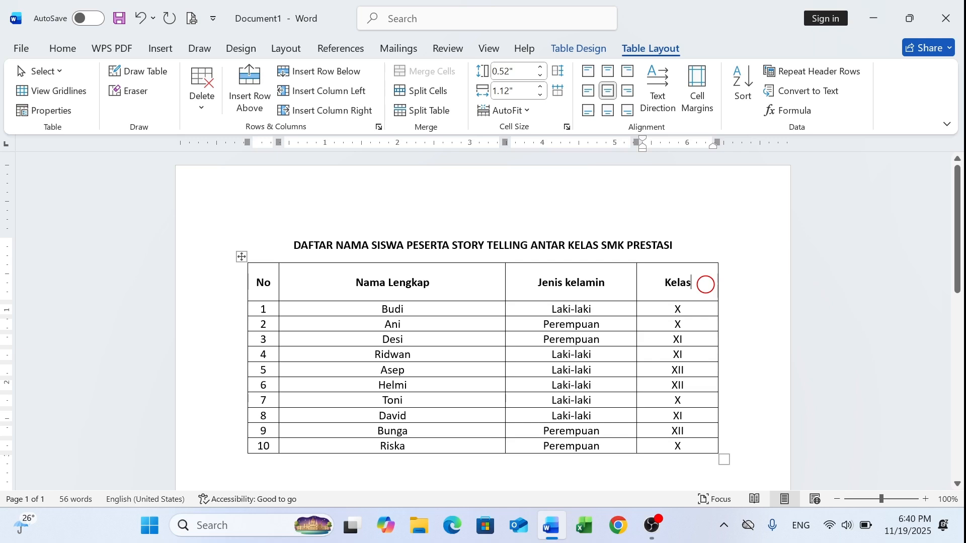
pyautogui.click(322, 112)
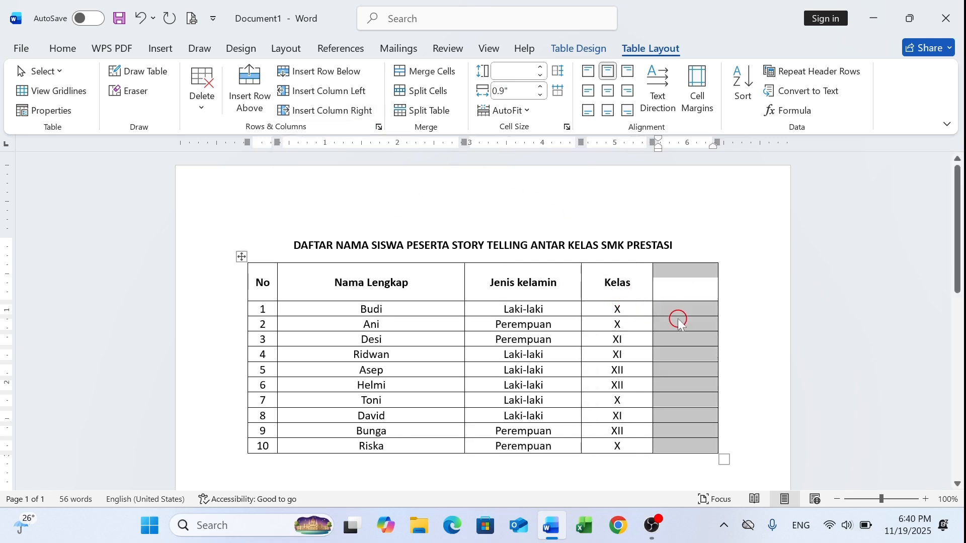
pyautogui.click(689, 291)
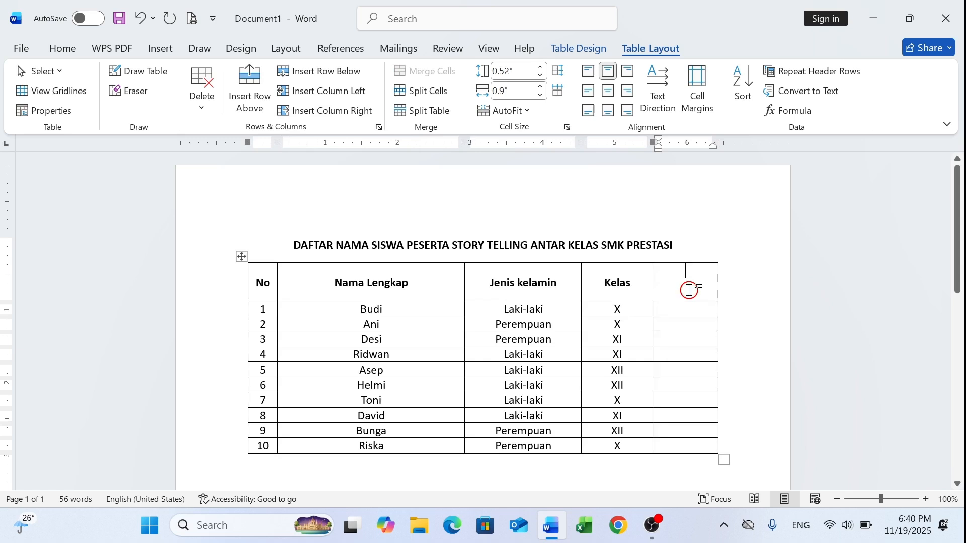
pyautogui.write('K')
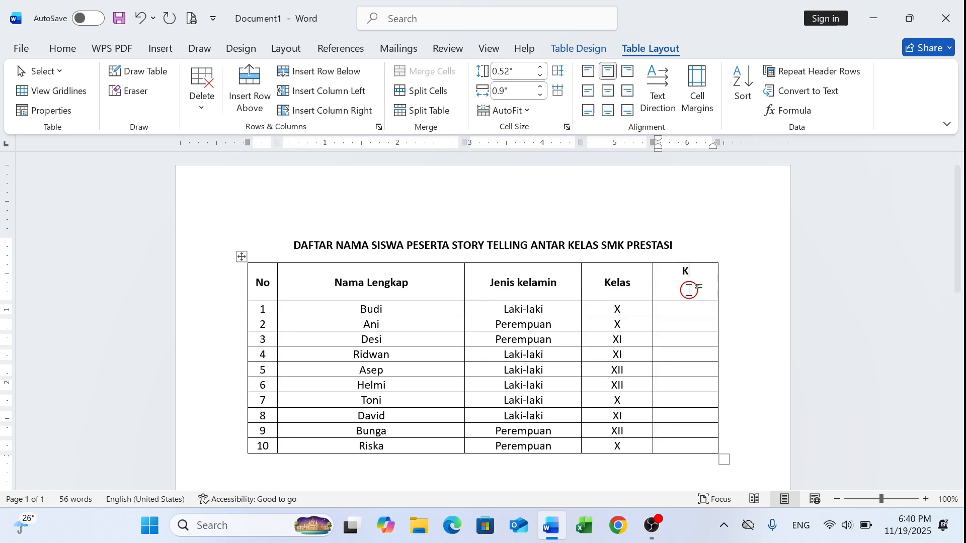
pyautogui.write('eter')
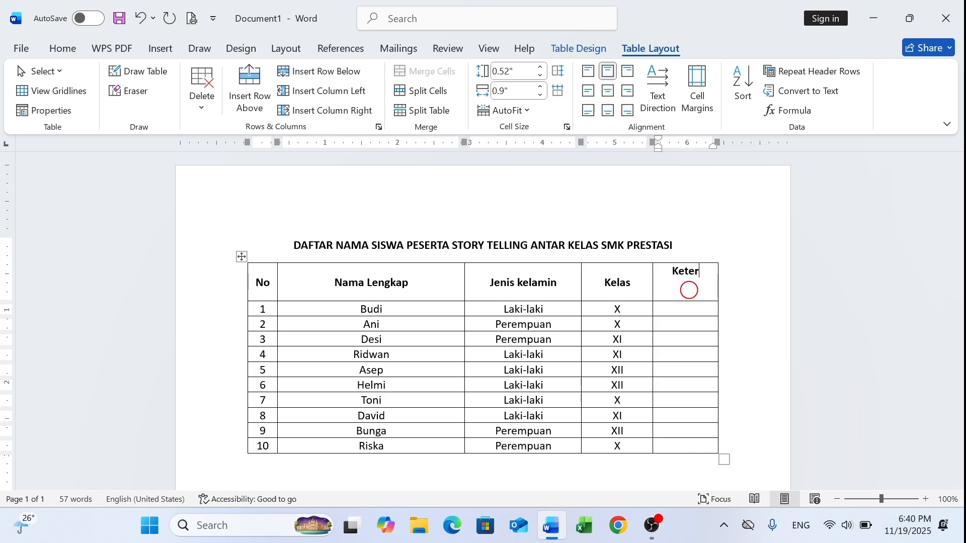
pyautogui.write('angan')
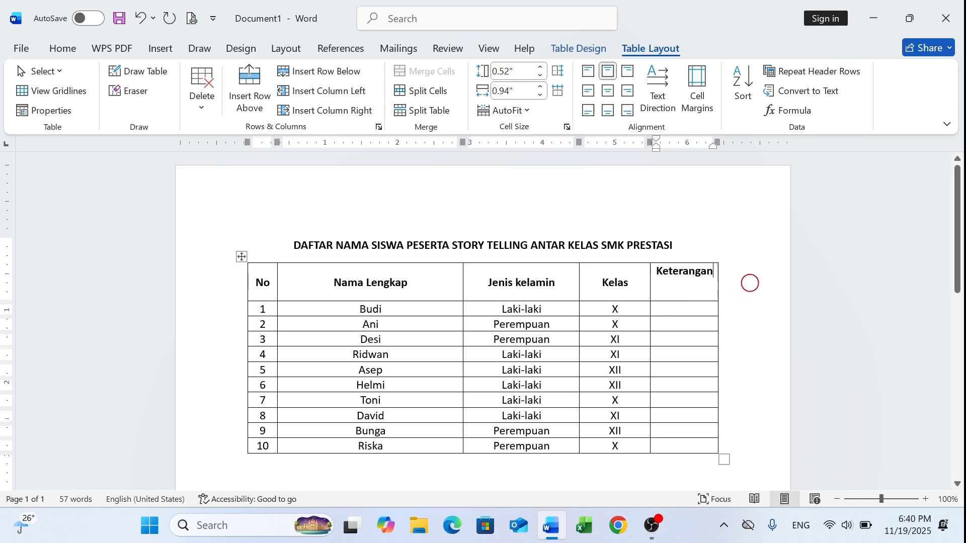
# Centre the Keterangan heading horizontally and vertically in its cell.
pyautogui.click(748, 282)
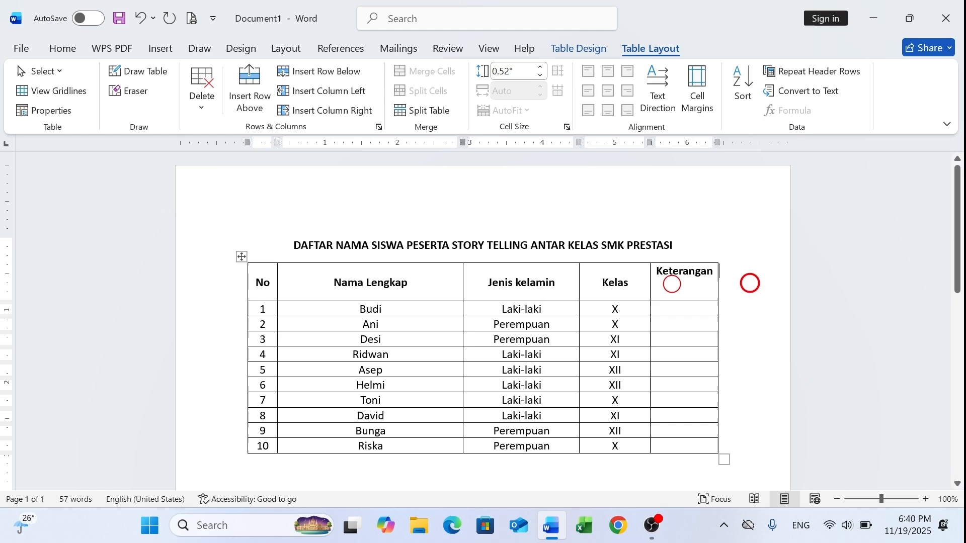
pyautogui.click(648, 274)
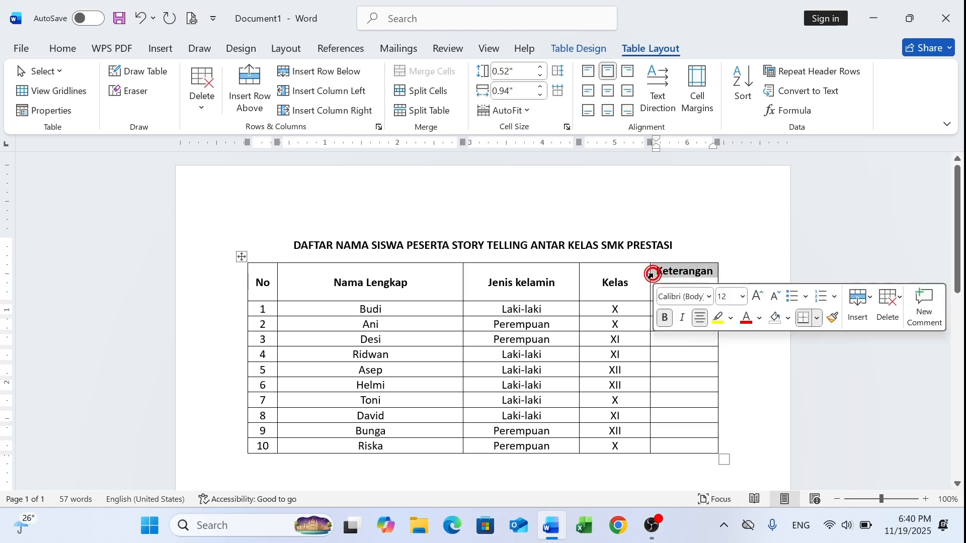
pyautogui.click(607, 94)
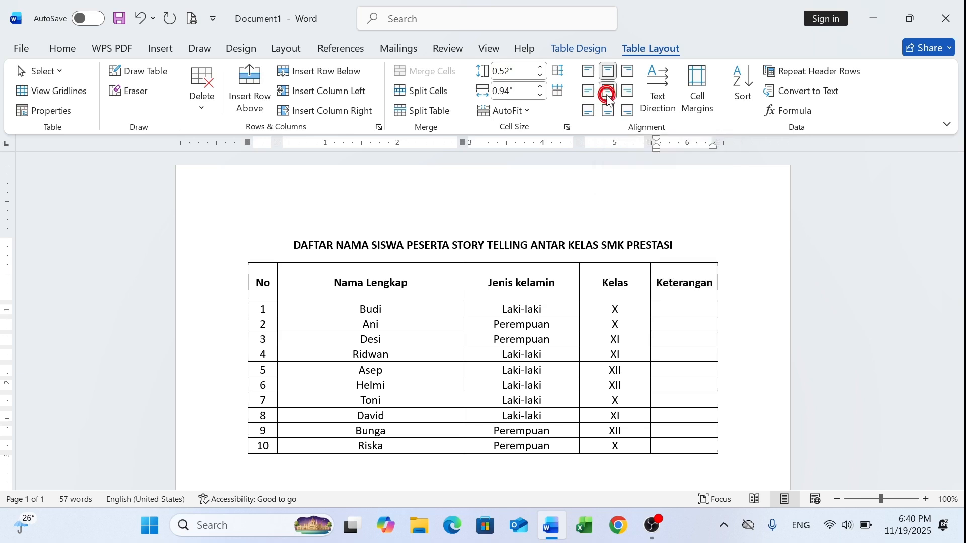
pyautogui.click(447, 341)
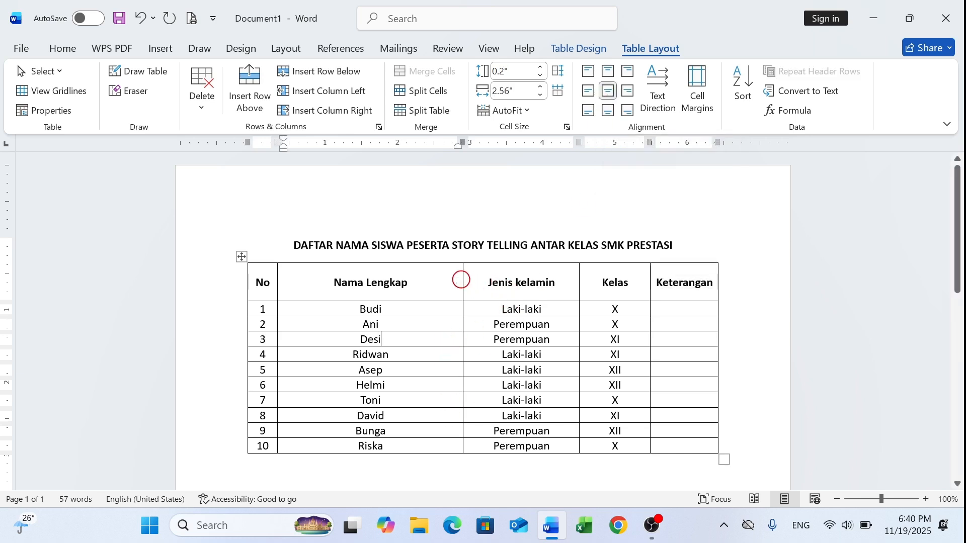
# Narrow the Nama Lengkap column to about 2.21", narrow the Jenis kelamin and Kelas columns, and widen the Keterangan column.
pyautogui.moveTo(462, 283); pyautogui.dragTo(436, 283)
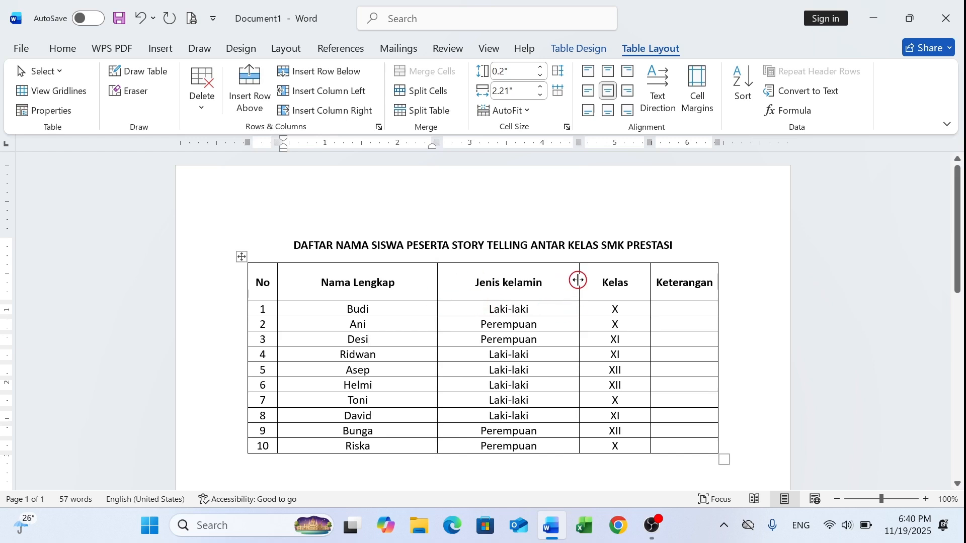
pyautogui.moveTo(578, 280); pyautogui.dragTo(551, 280)
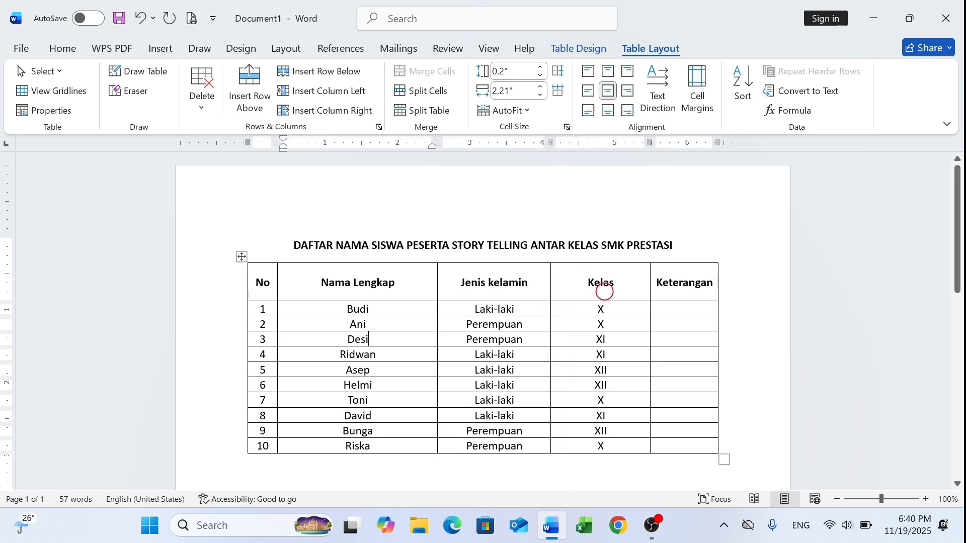
pyautogui.moveTo(649, 282); pyautogui.dragTo(604, 291)
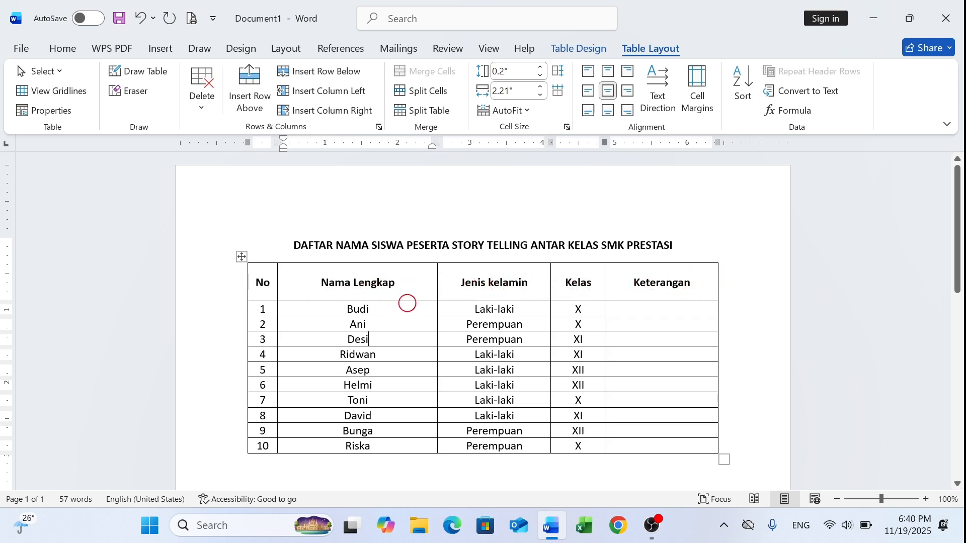
# Shade the table's whole header row, from No to Keterangan, with the green theme colour.
pyautogui.click(248, 288)
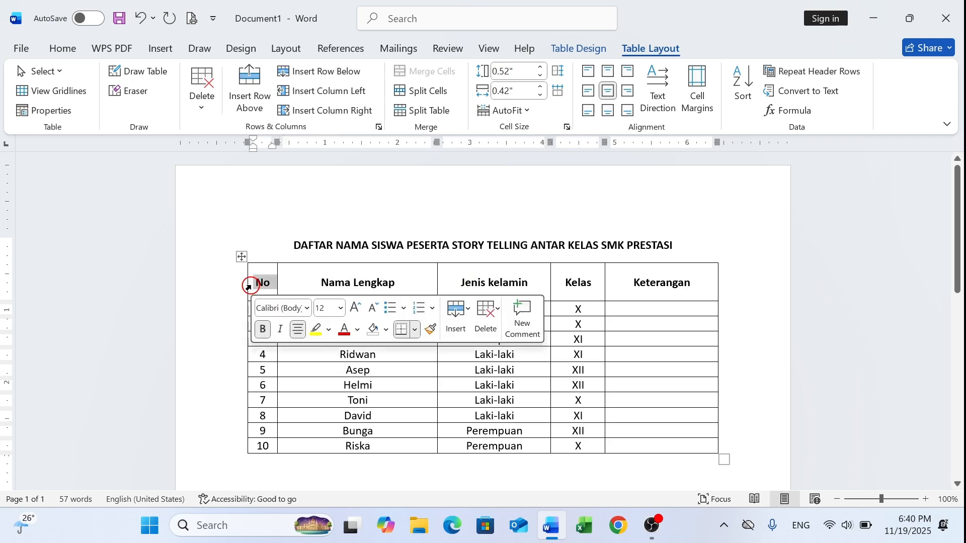
pyautogui.click(250, 286)
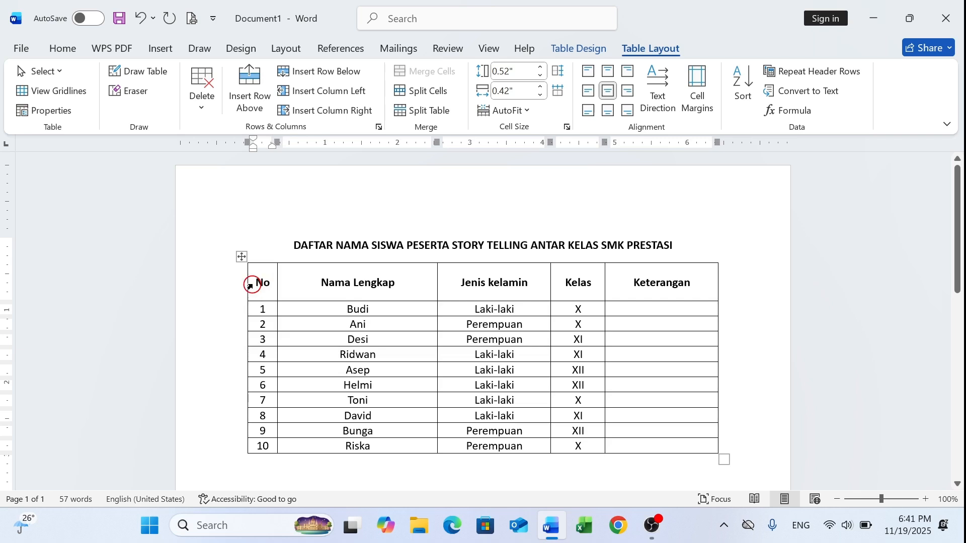
pyautogui.moveTo(250, 286); pyautogui.dragTo(695, 280)
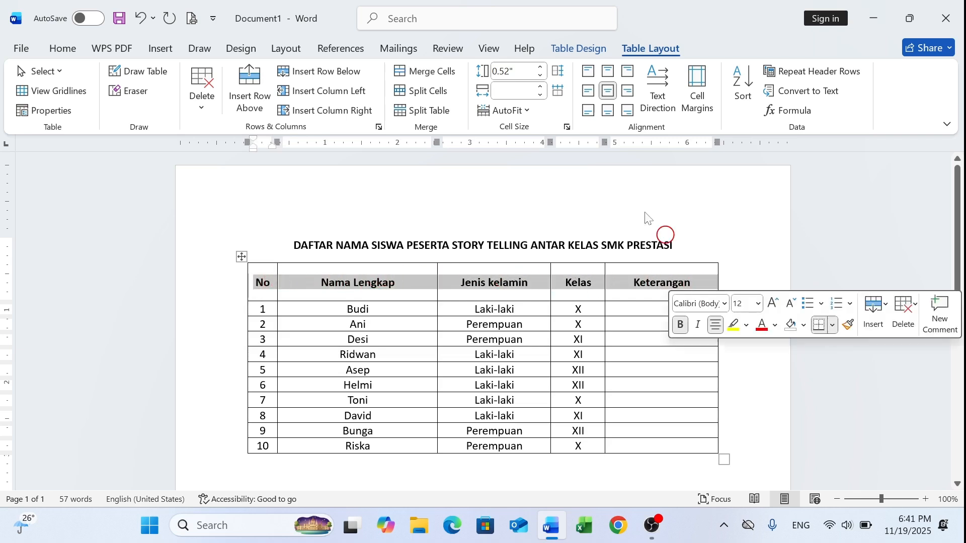
pyautogui.click(582, 52)
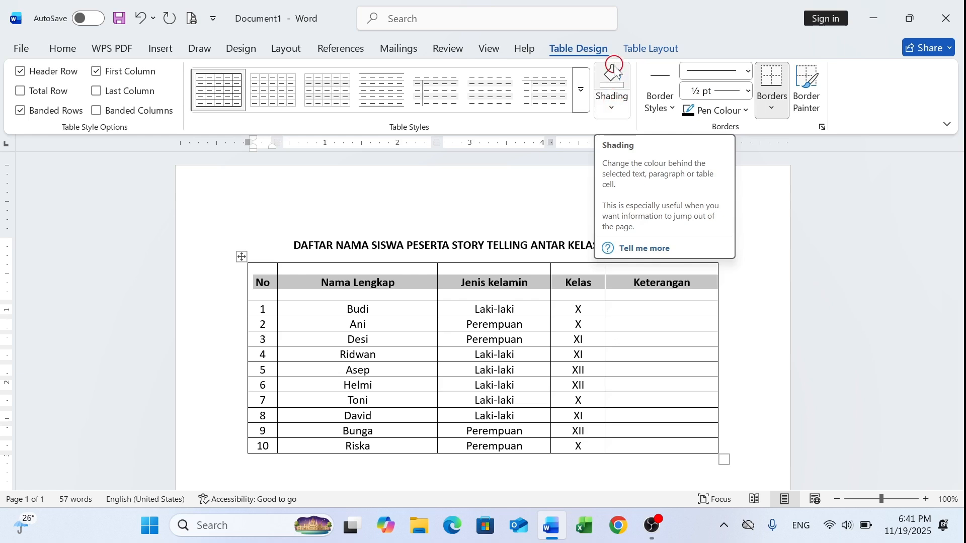
pyautogui.click(613, 112)
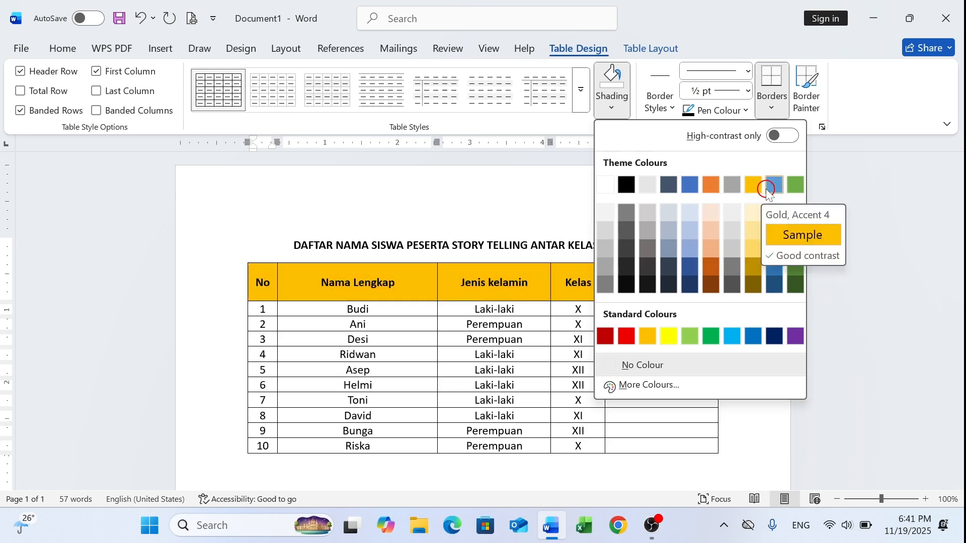
pyautogui.click(794, 187)
pyautogui.click(638, 238)
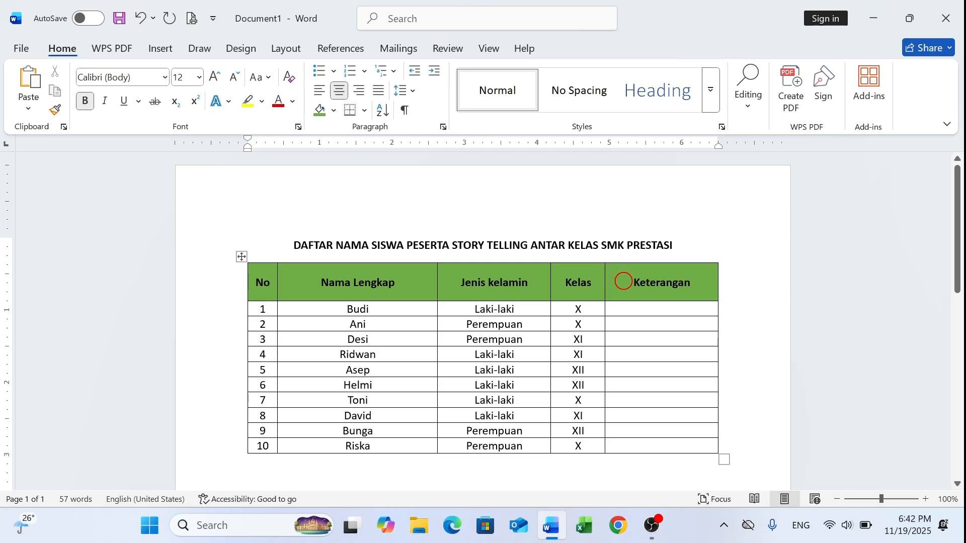
# Delete only the Keterangan heading cell using the shift cells left option, and undo the deletion.
pyautogui.click(629, 282)
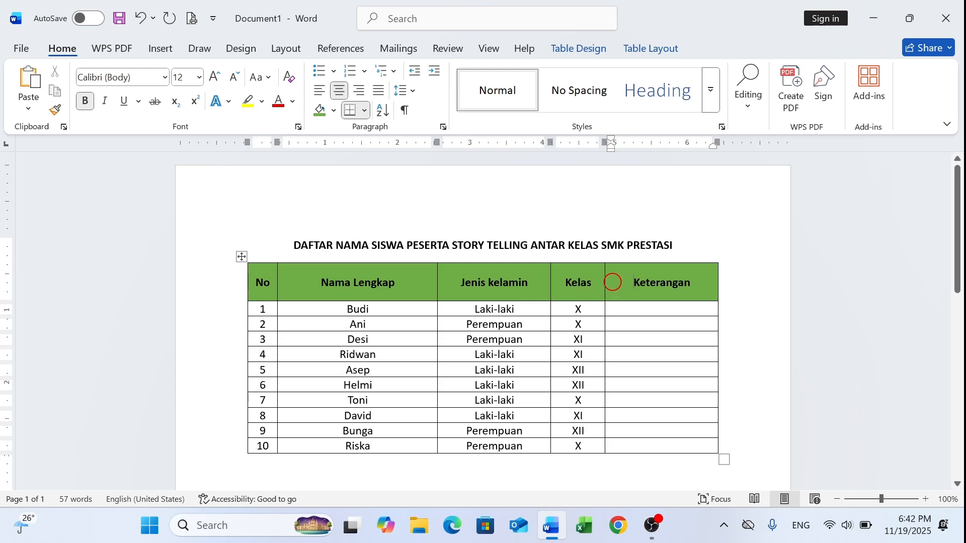
pyautogui.click(606, 274)
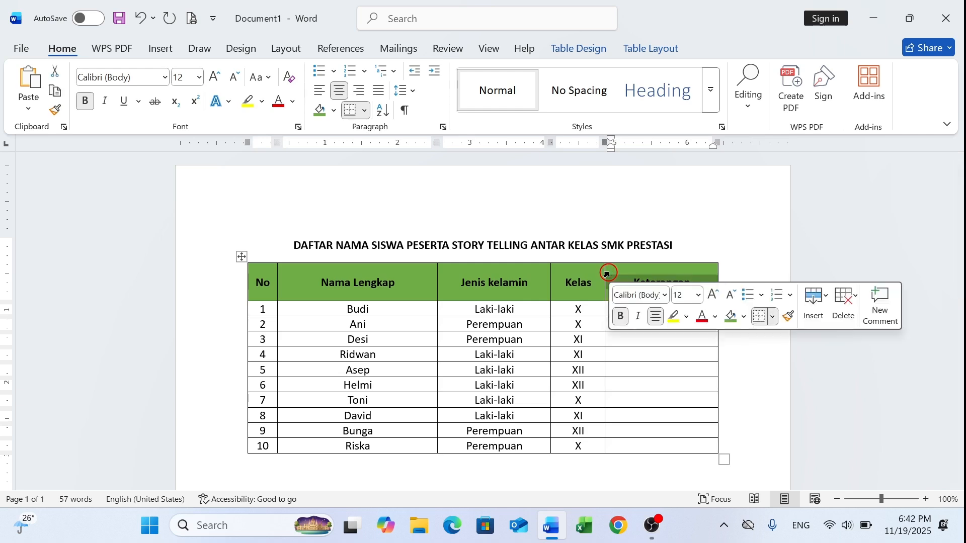
pyautogui.click(703, 272)
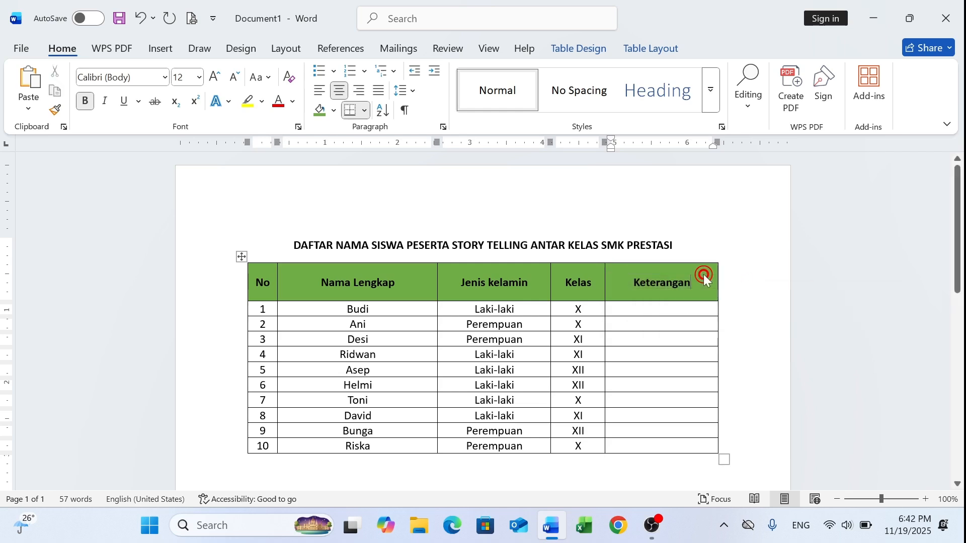
pyautogui.click(606, 276)
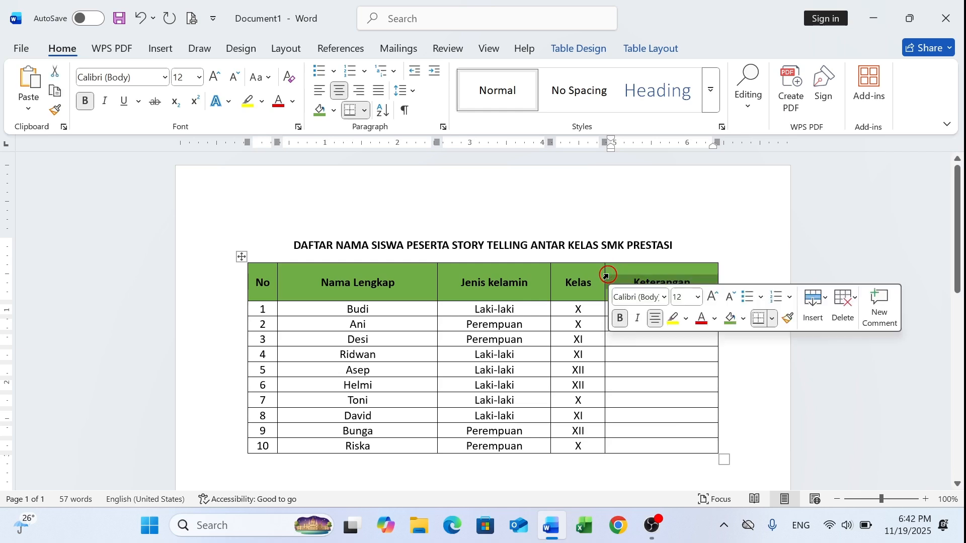
pyautogui.click(655, 50)
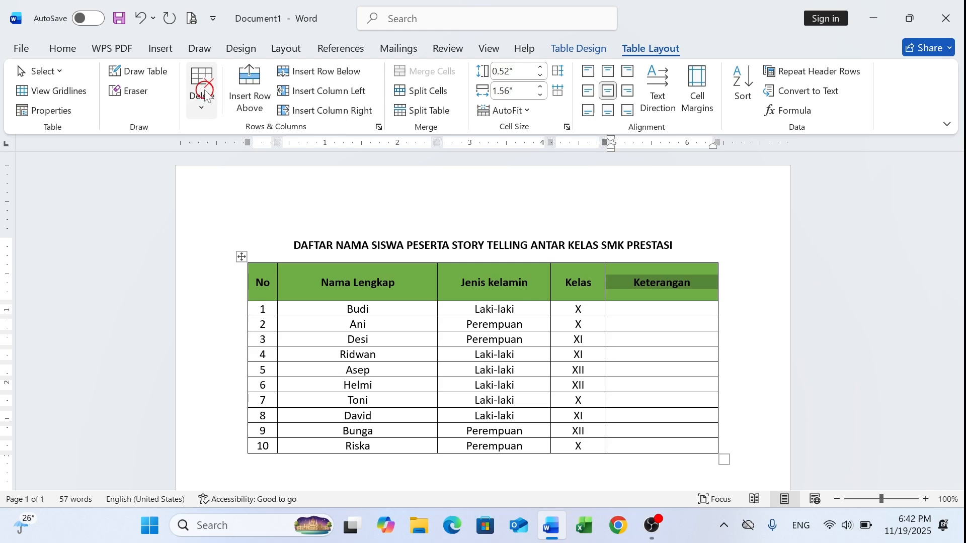
pyautogui.click(202, 115)
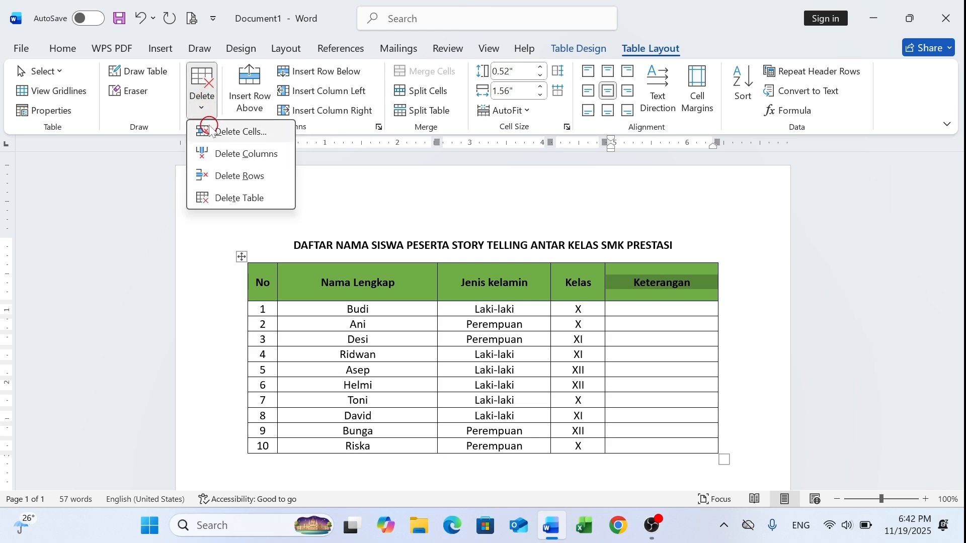
pyautogui.click(210, 132)
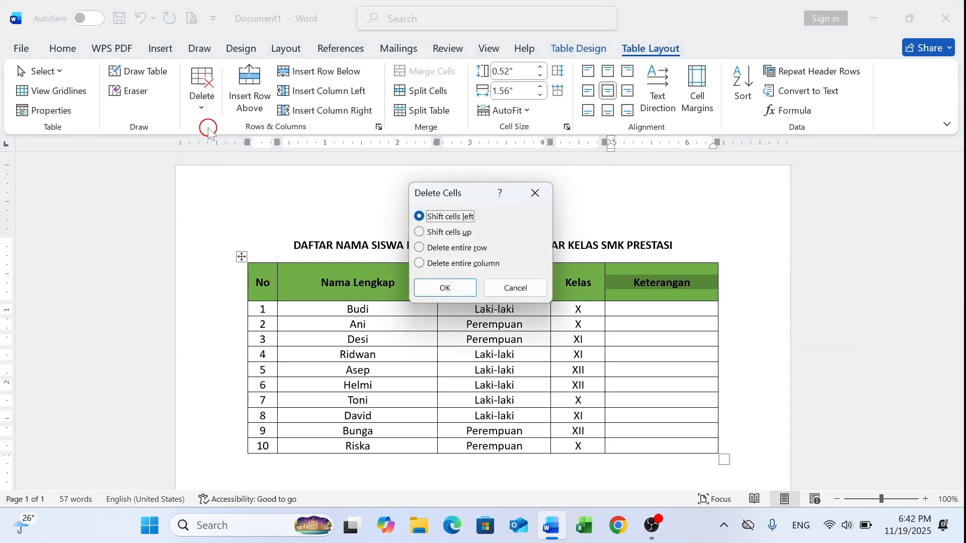
pyautogui.click(445, 288)
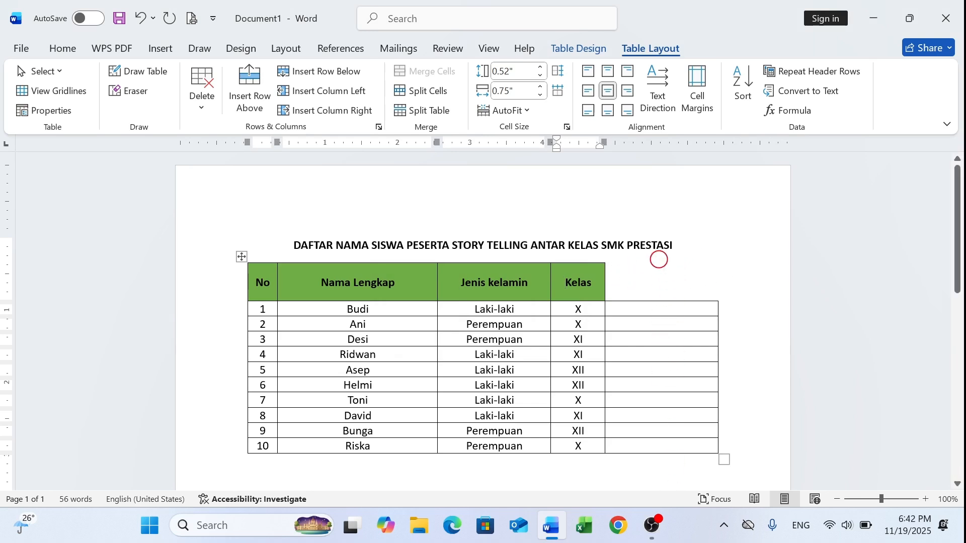
pyautogui.hotkey('ctrl', 'z')
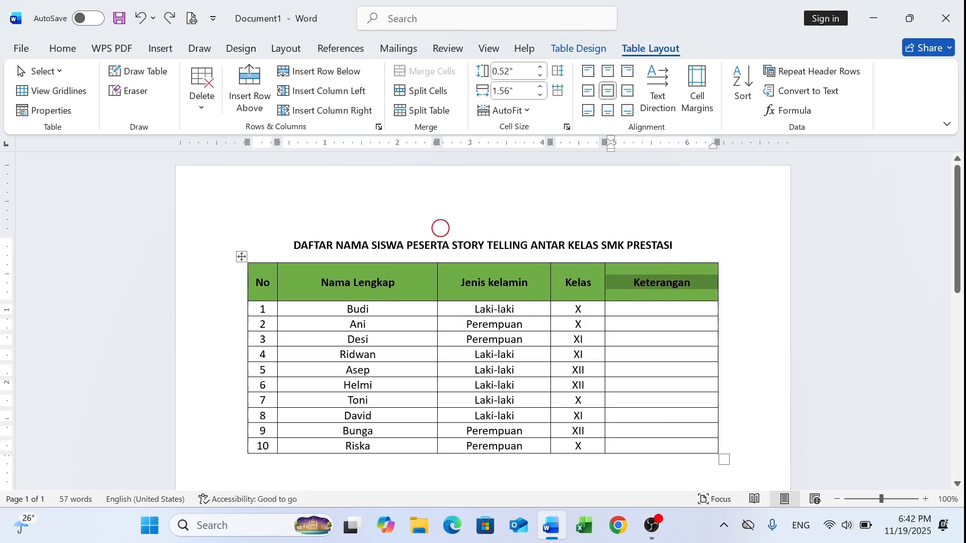
# Delete the entire Keterangan column from the table, and undo the deletion.
pyautogui.click(204, 108)
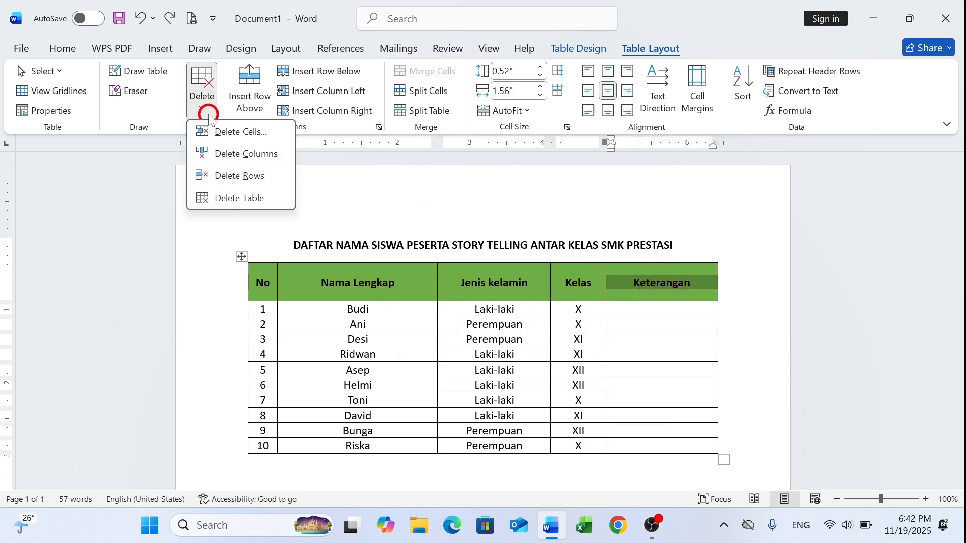
pyautogui.click(229, 155)
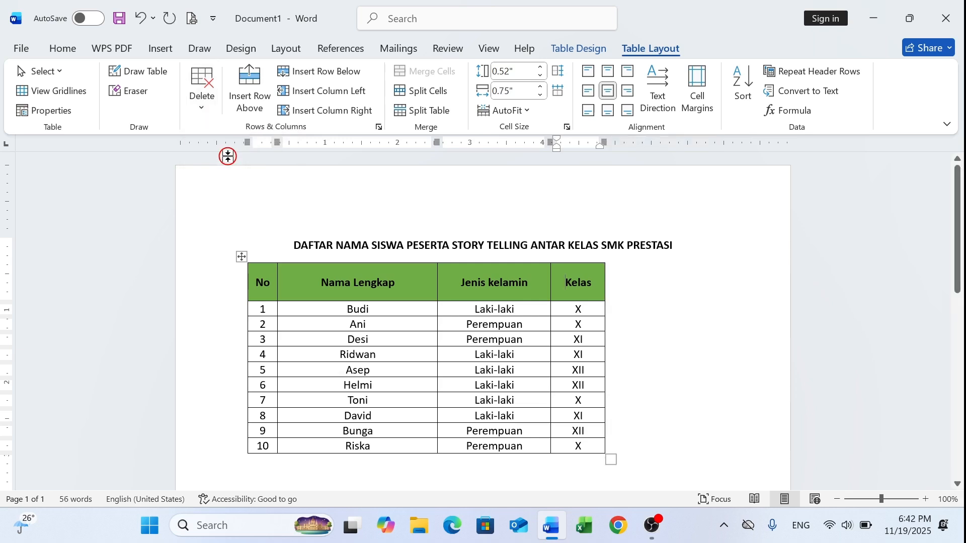
pyautogui.hotkey('ctrl', 'z')
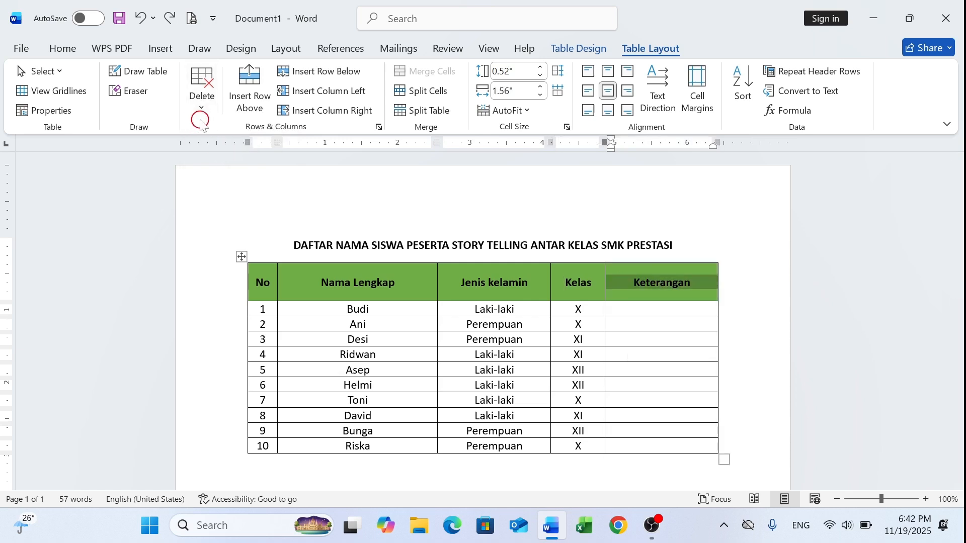
# Delete the header row from the table, and undo the deletion.
pyautogui.click(202, 103)
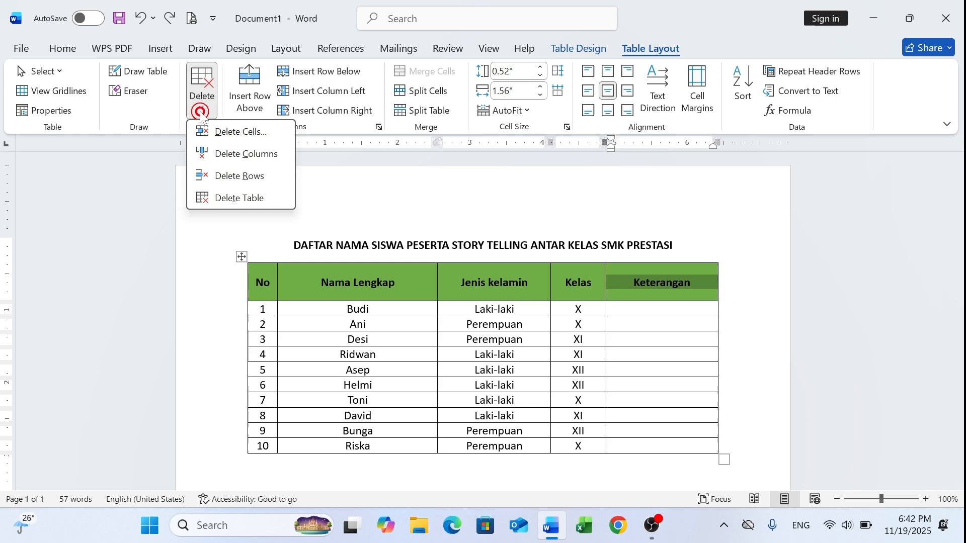
pyautogui.click(244, 178)
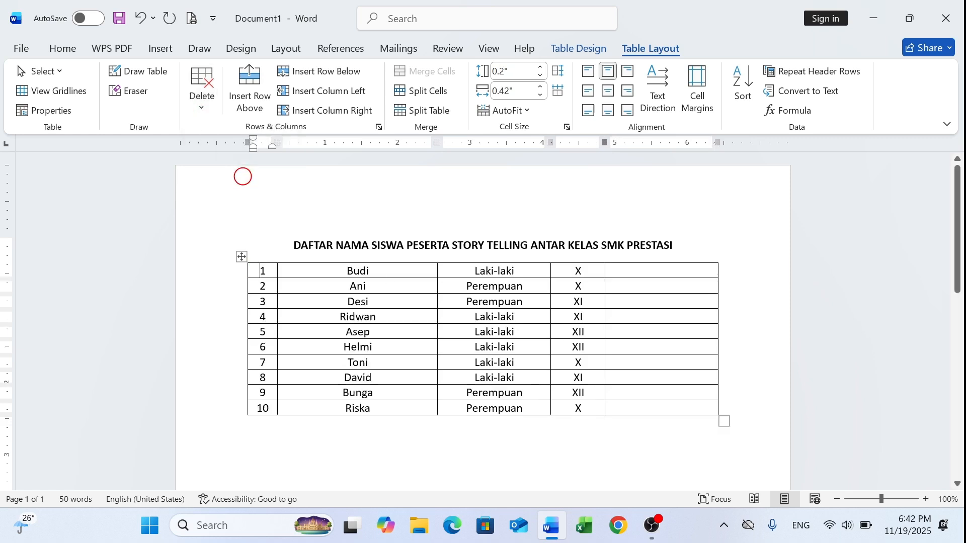
pyautogui.hotkey('ctrl', 'z')
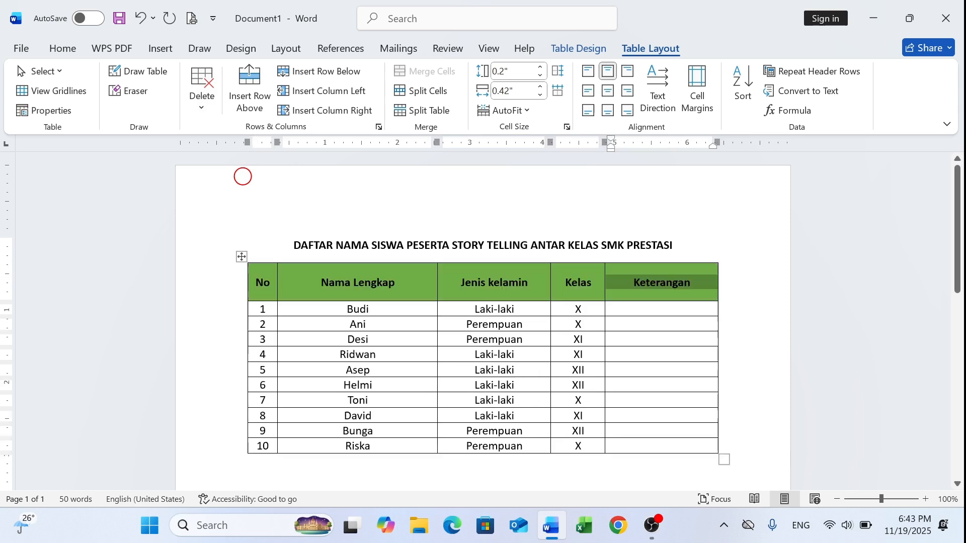
# Delete the entire table below the title, and undo the deletion.
pyautogui.click(201, 102)
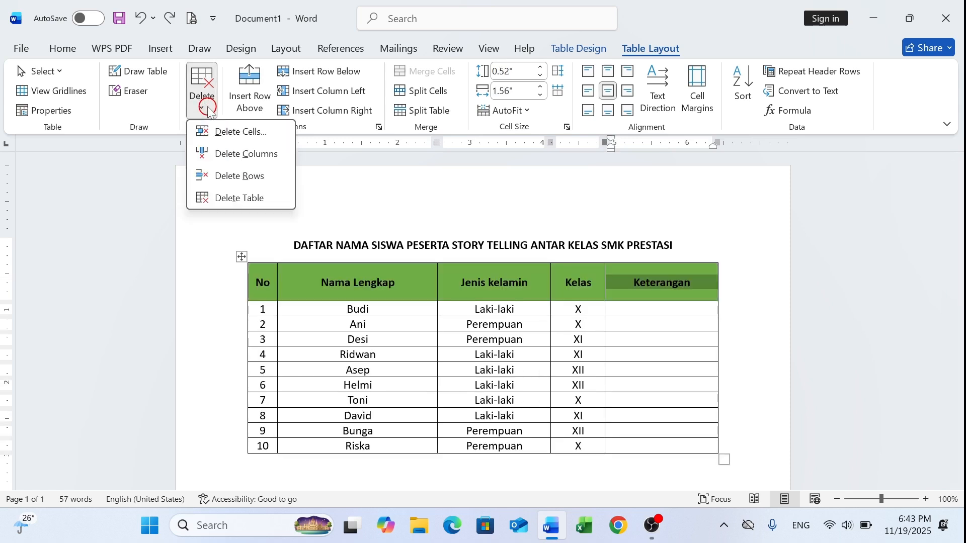
pyautogui.click(239, 198)
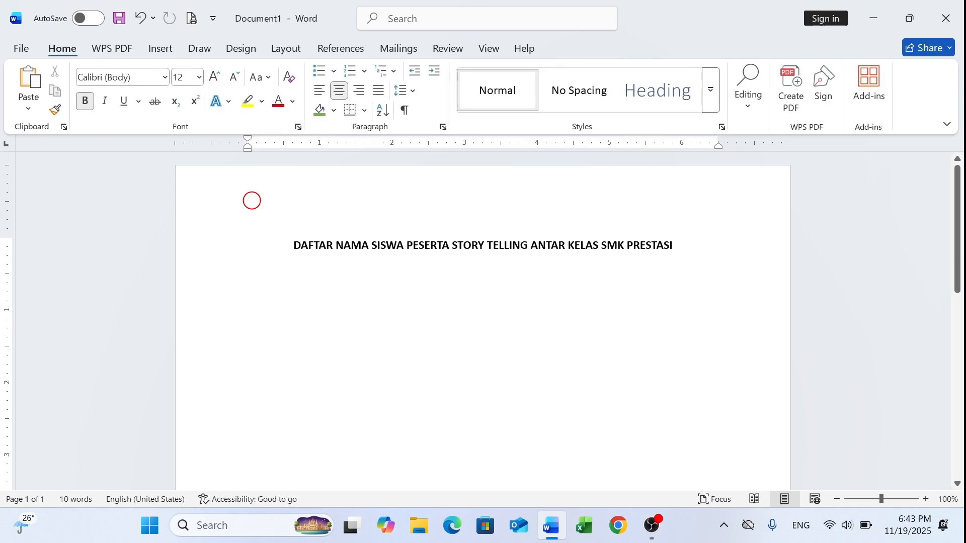
pyautogui.hotkey('ctrl', 'z')
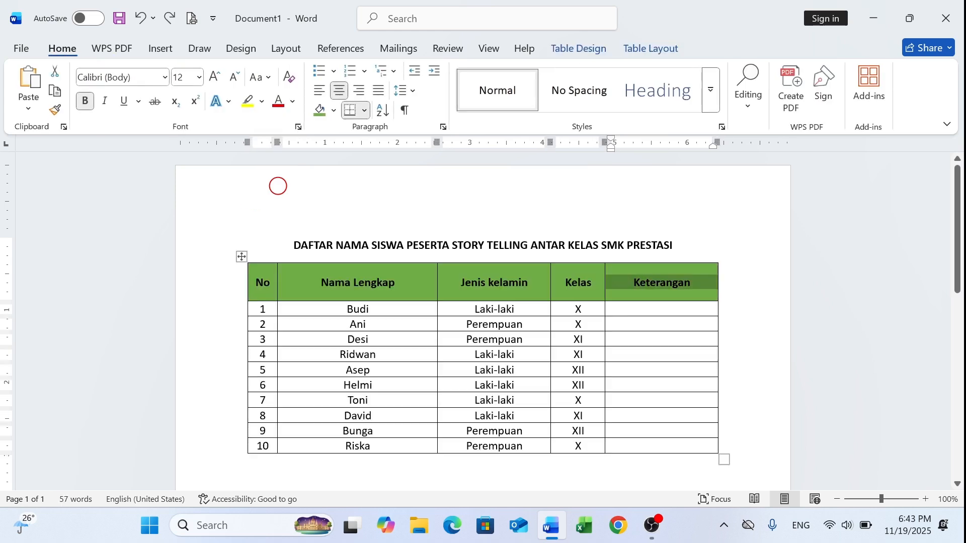
# Remove the Keterangan column once more, and undo the removal.
pyautogui.click(643, 52)
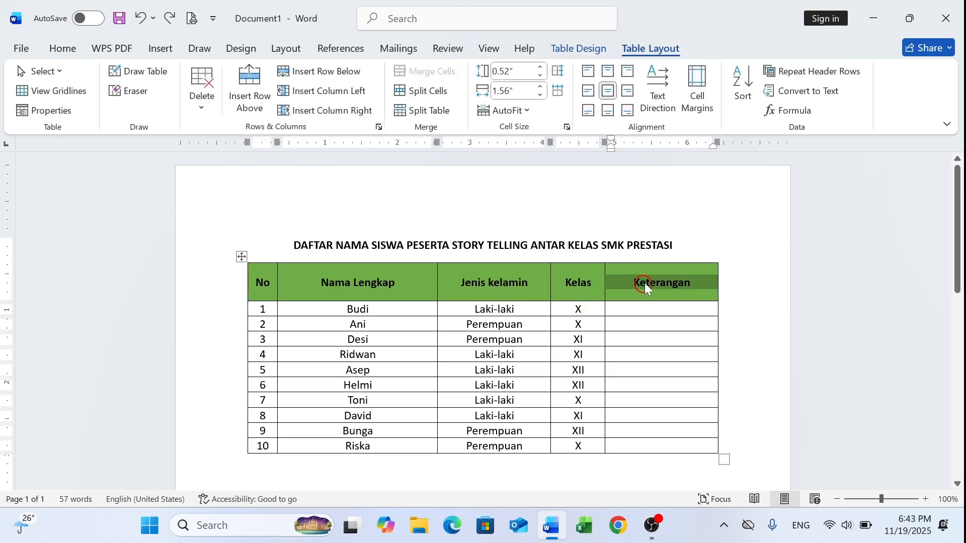
pyautogui.click(203, 104)
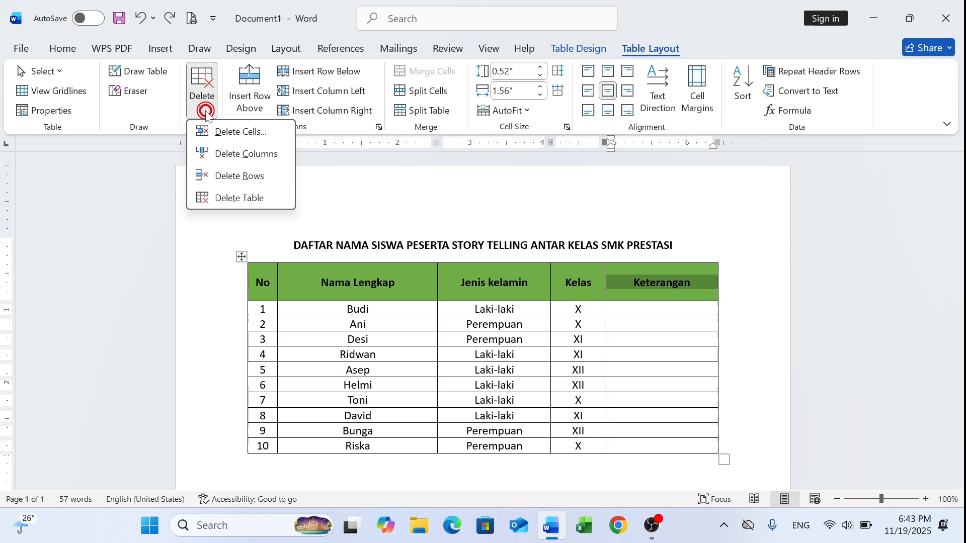
pyautogui.click(228, 154)
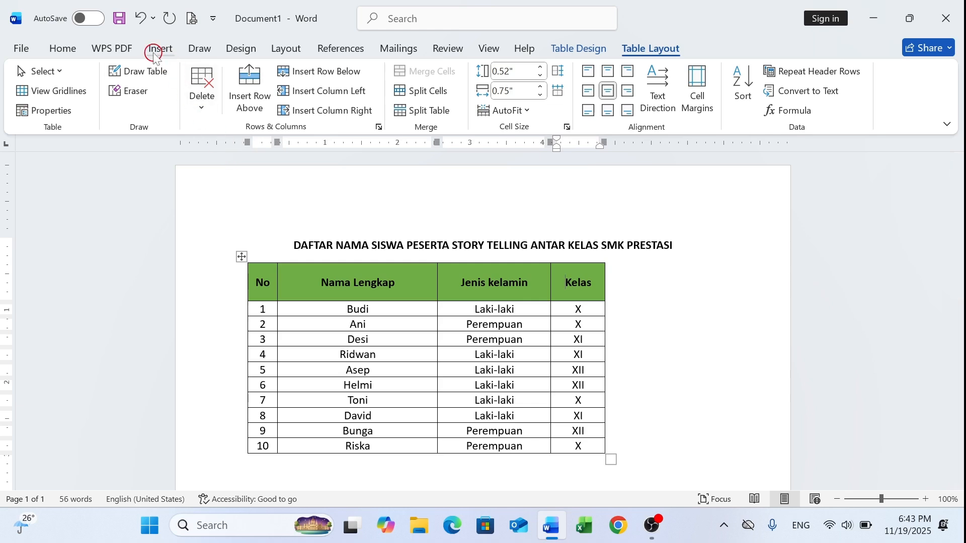
pyautogui.click(141, 20)
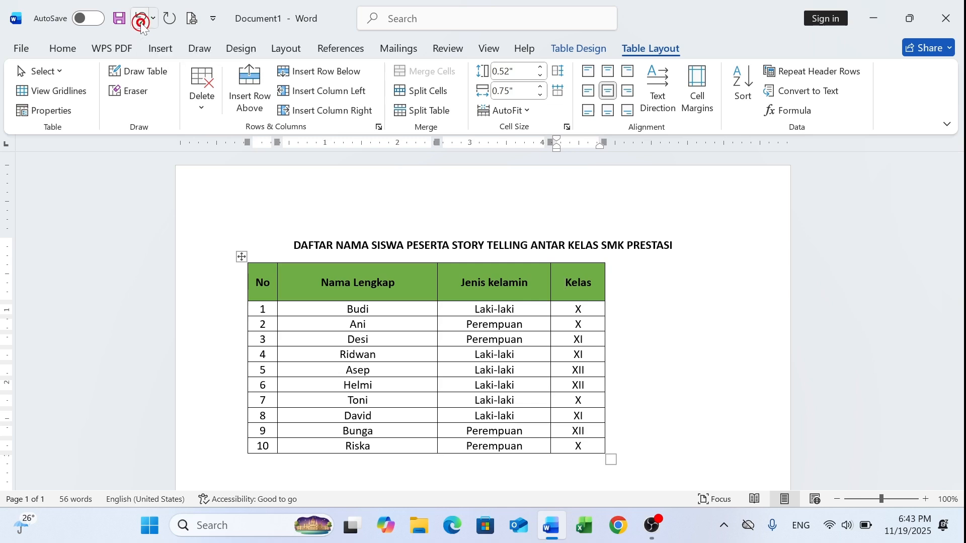
pyautogui.click(630, 308)
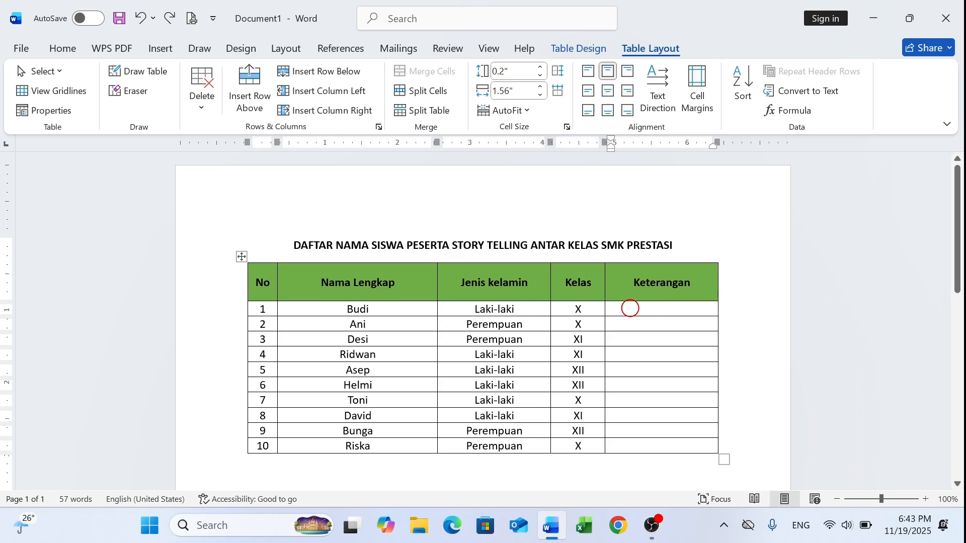
# Insert a blank line between the document title and the table.
pyautogui.click(677, 244)
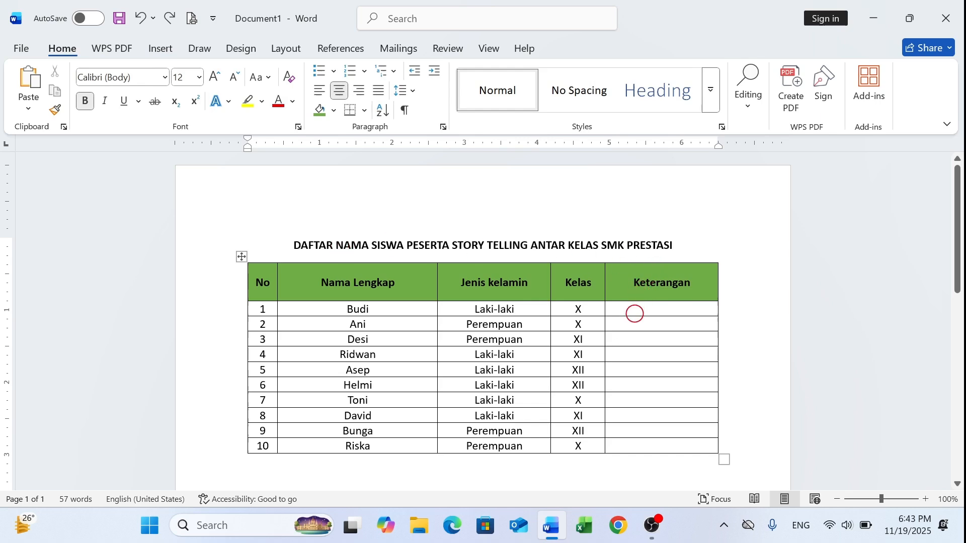
pyautogui.click(695, 245)
pyautogui.press('Return')
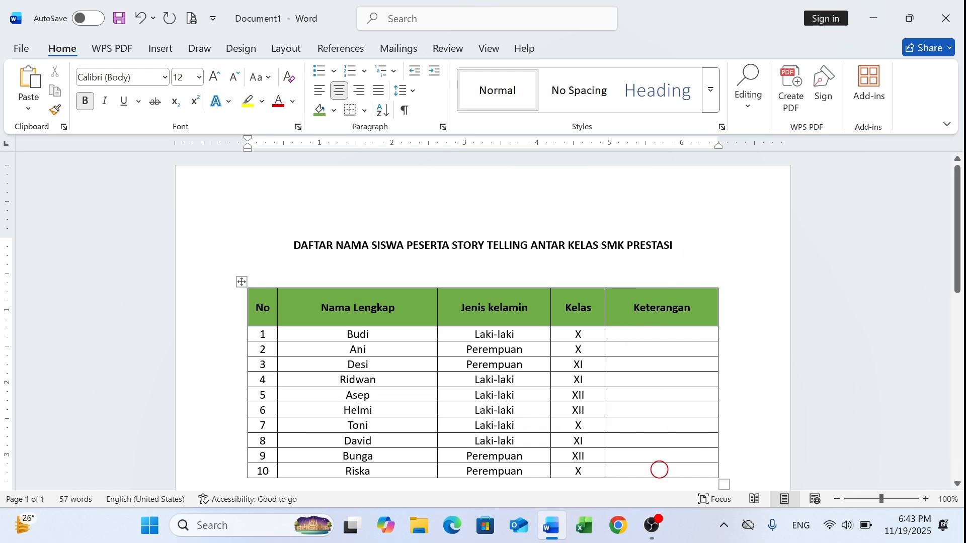
pyautogui.click(660, 469)
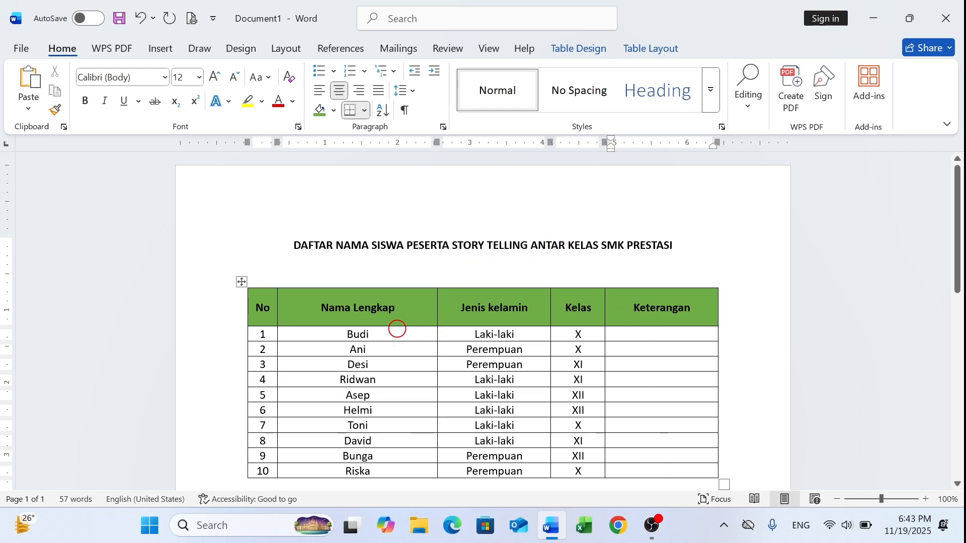
pyautogui.click(390, 355)
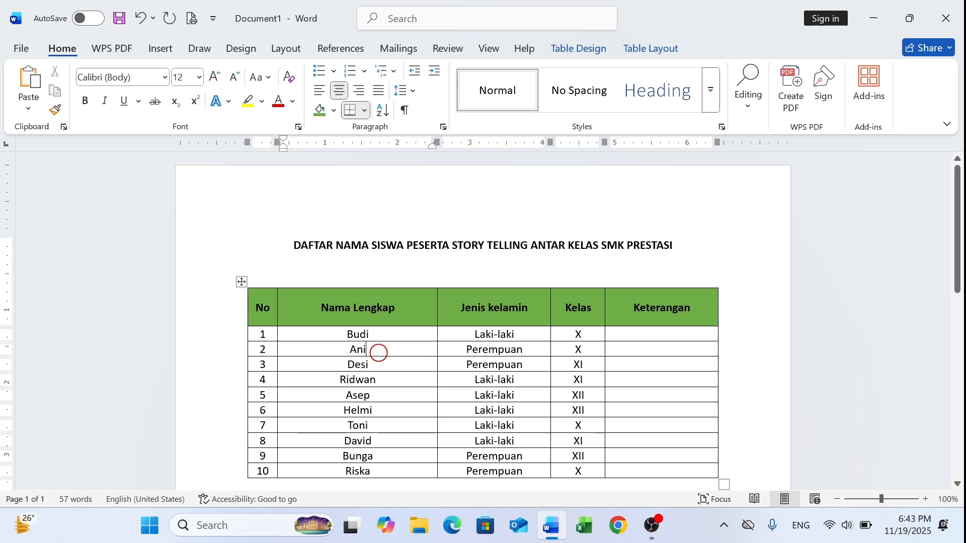
pyautogui.click(393, 268)
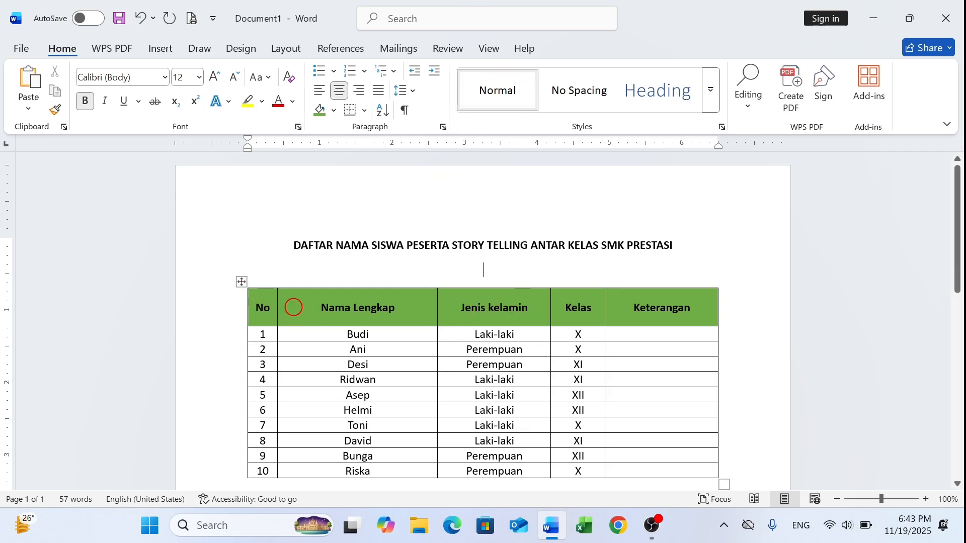
pyautogui.click(284, 309)
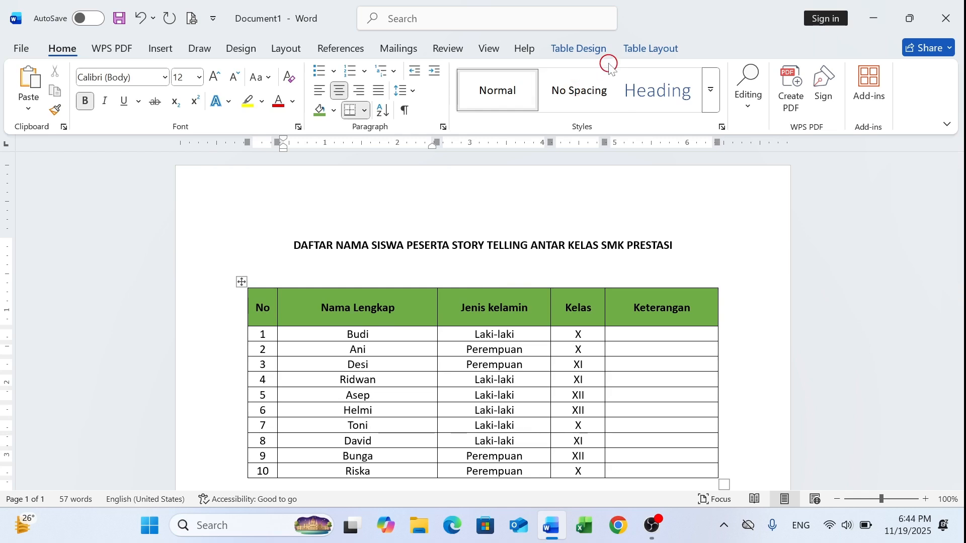
# Split the Keterangan cell in row 1 into two columns and one row, and undo the split.
pyautogui.click(457, 243)
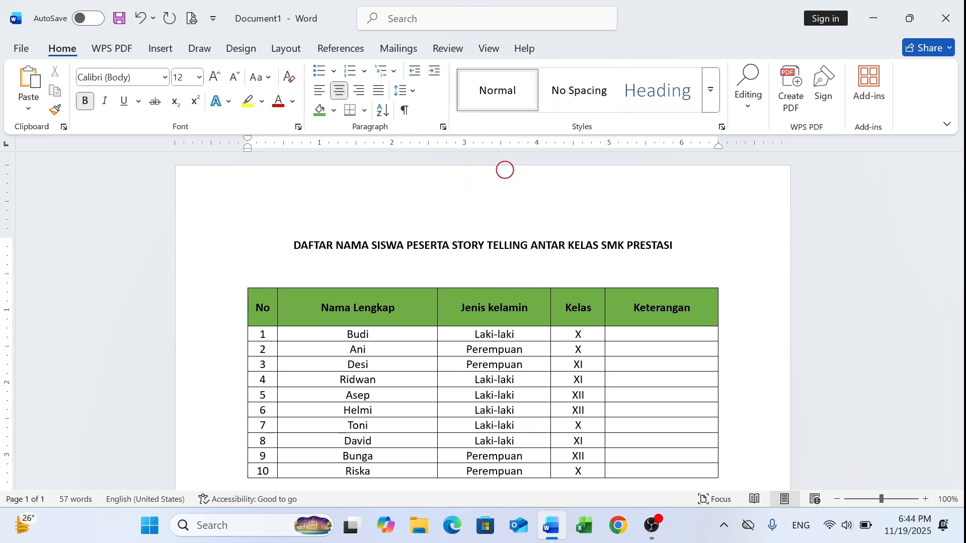
pyautogui.click(257, 297)
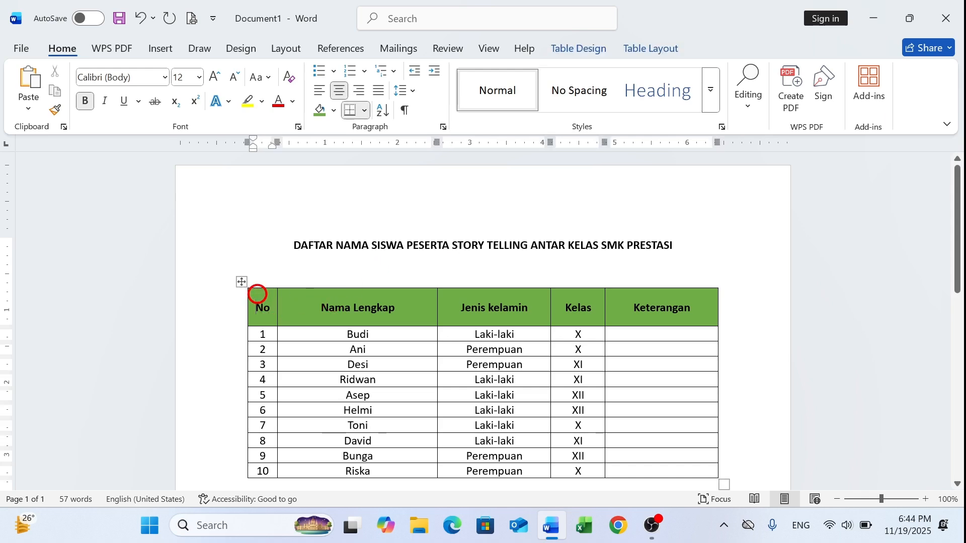
pyautogui.click(649, 50)
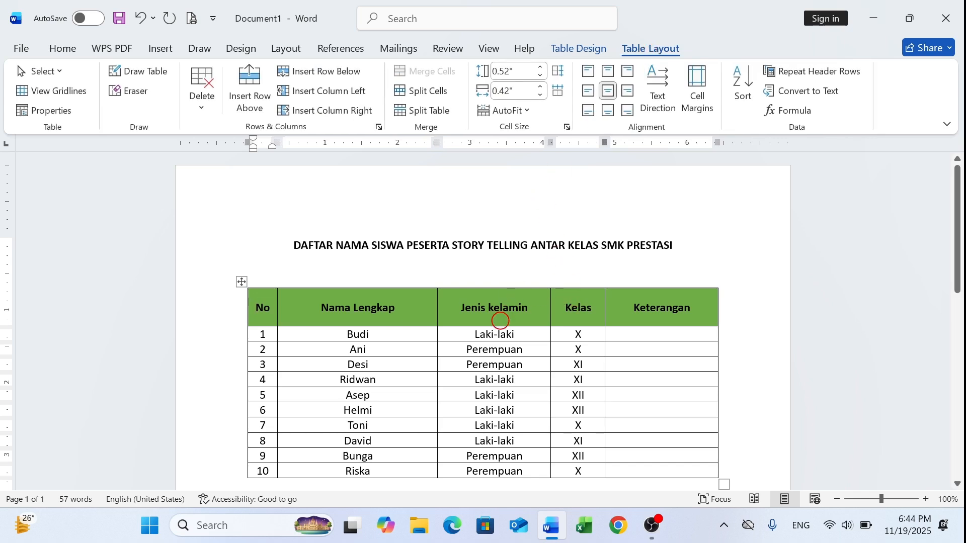
pyautogui.scroll(-1, 500, 320)
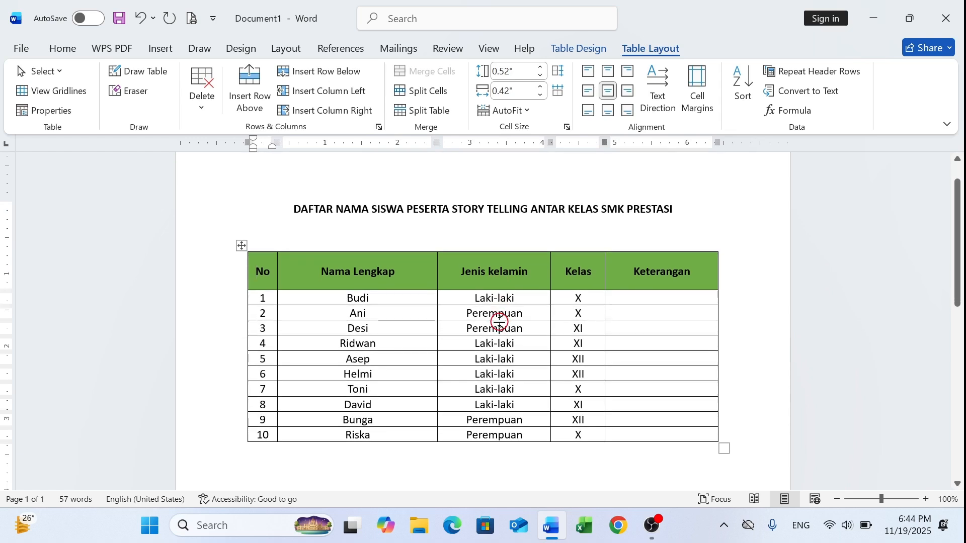
pyautogui.scroll(-1, 500, 322)
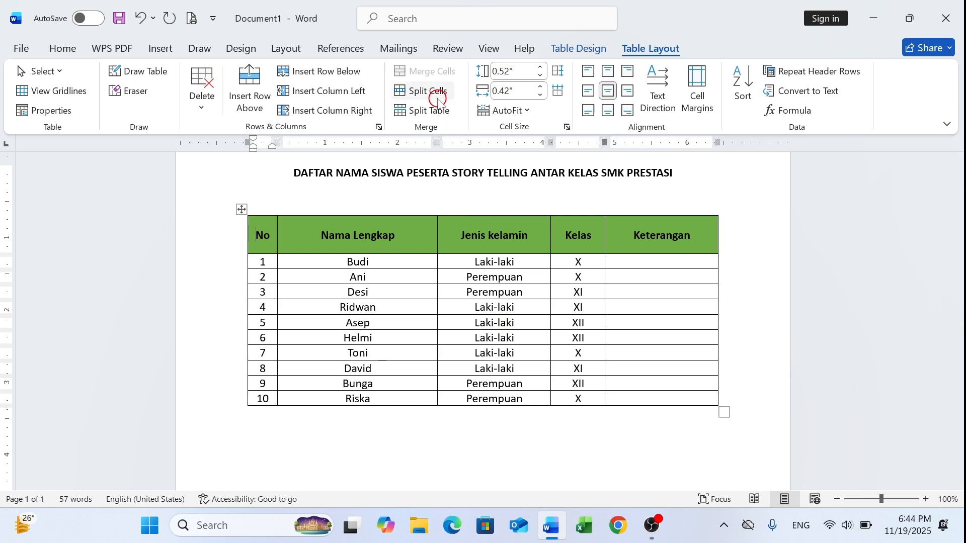
pyautogui.click(635, 399)
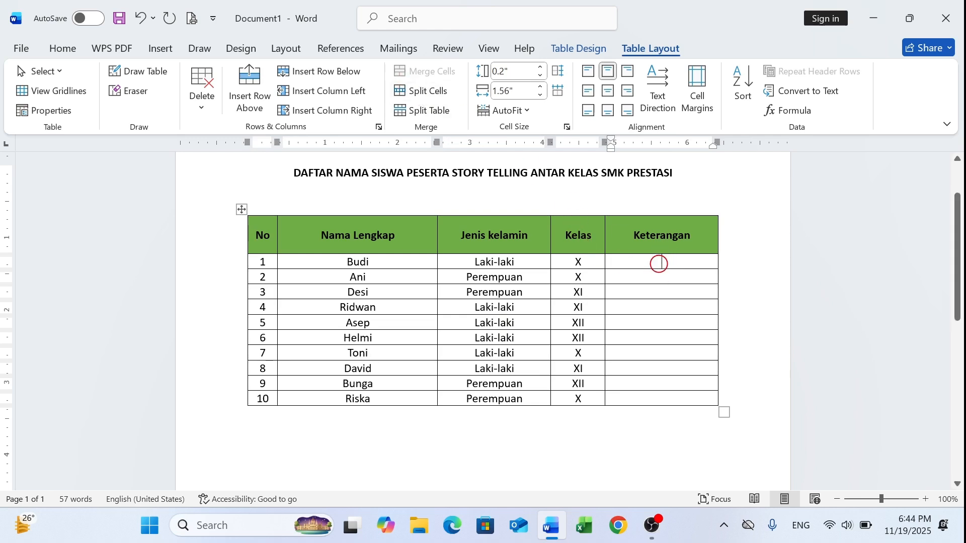
pyautogui.click(426, 93)
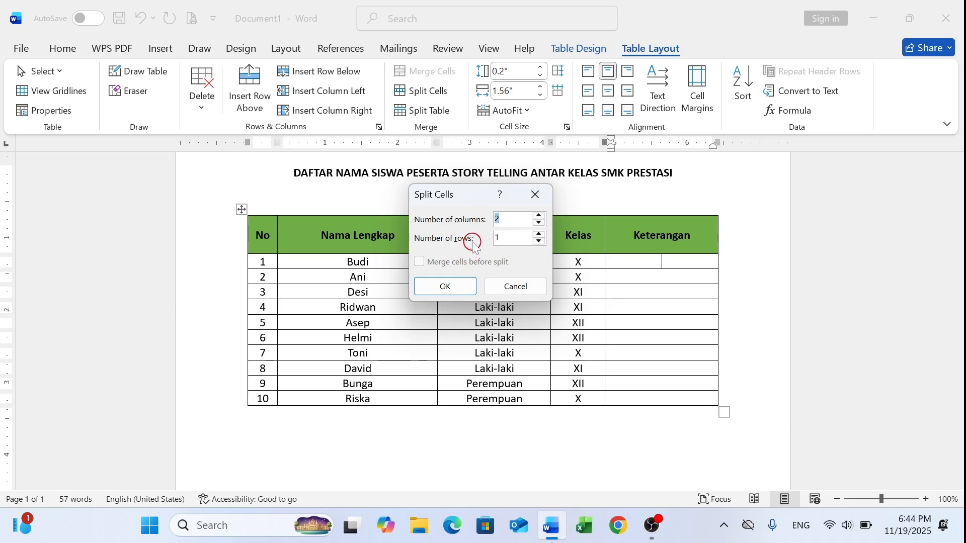
pyautogui.click(446, 285)
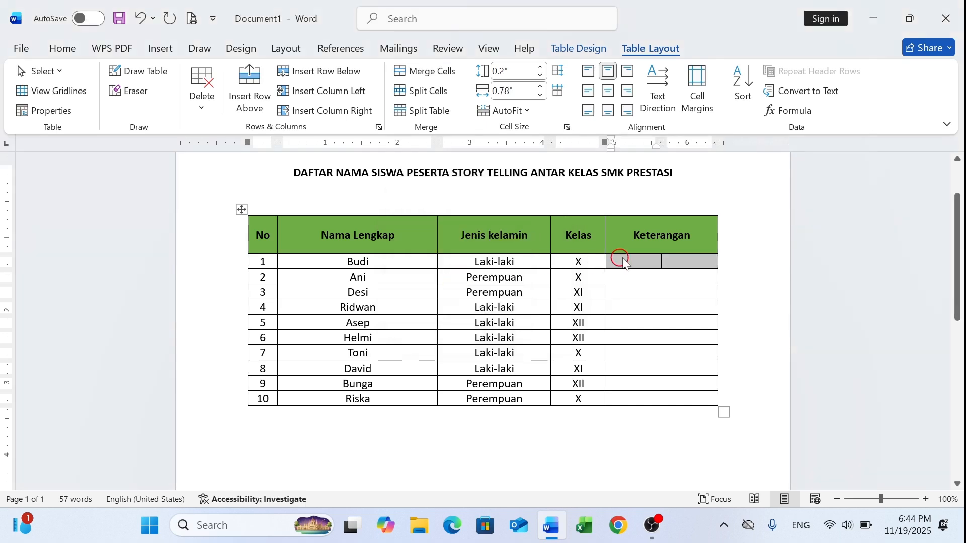
pyautogui.click(662, 292)
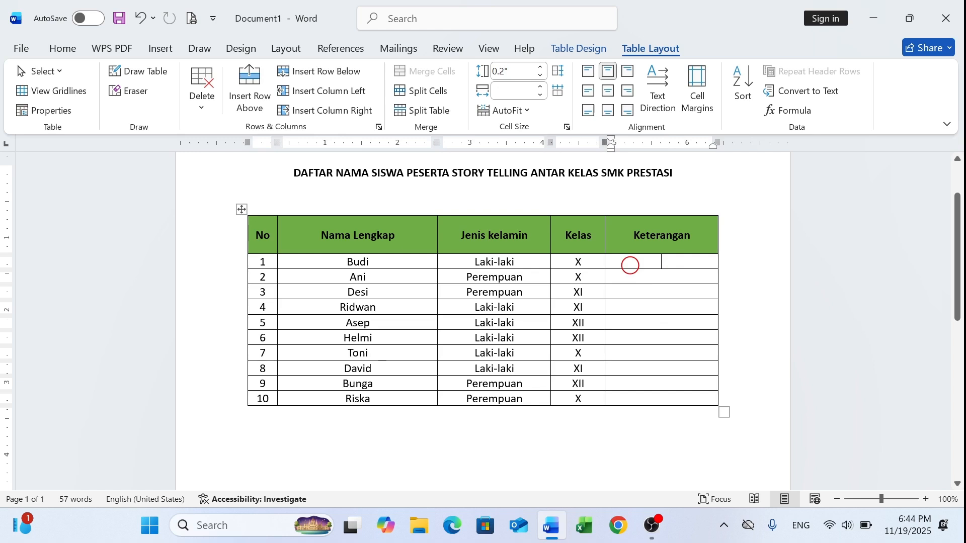
# Split the Keterangan cell in row 1 into two columns and two rows, and undo the split.
pyautogui.click(422, 91)
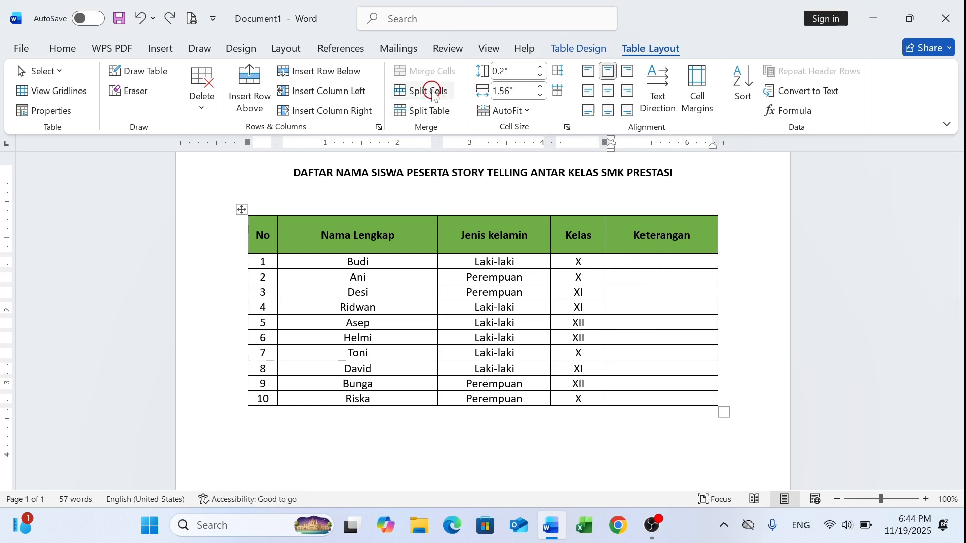
pyautogui.click(539, 234)
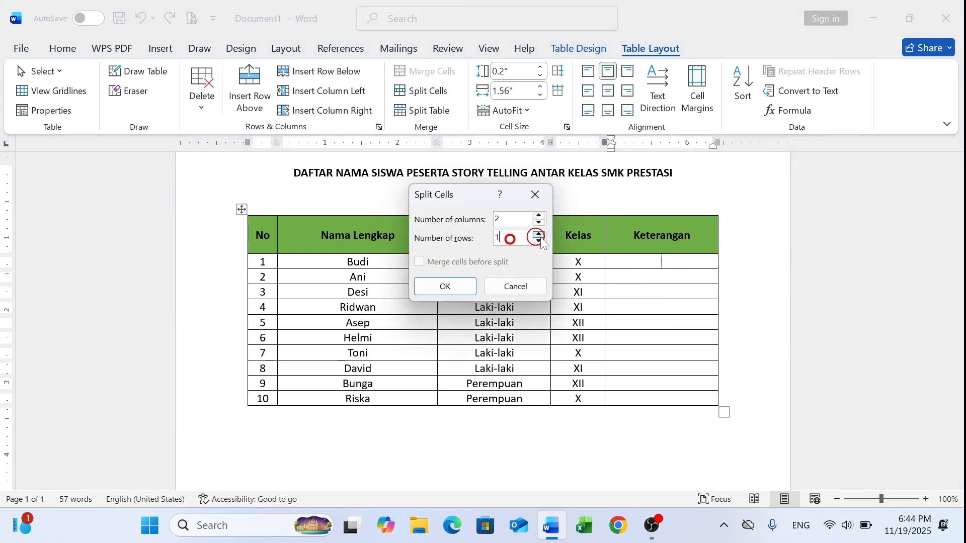
pyautogui.click(442, 286)
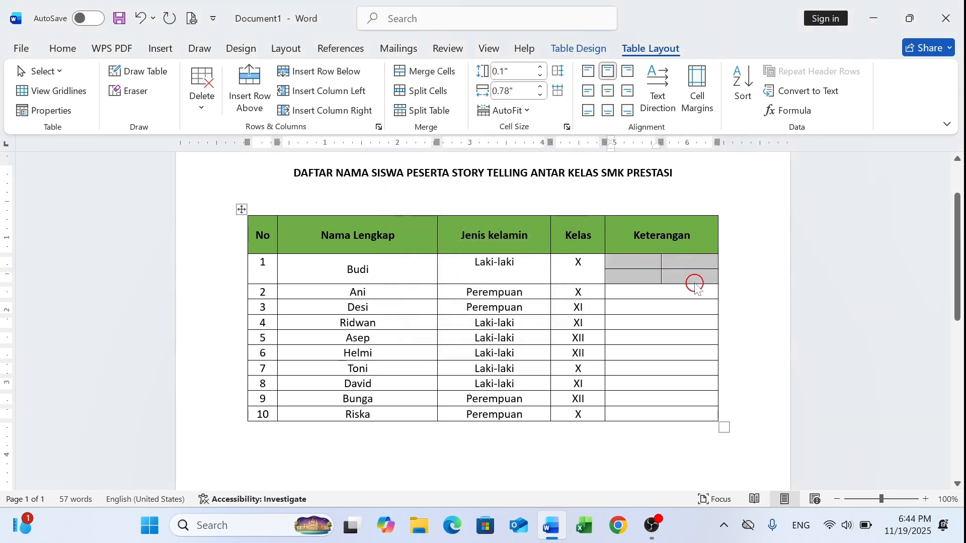
pyautogui.click(661, 292)
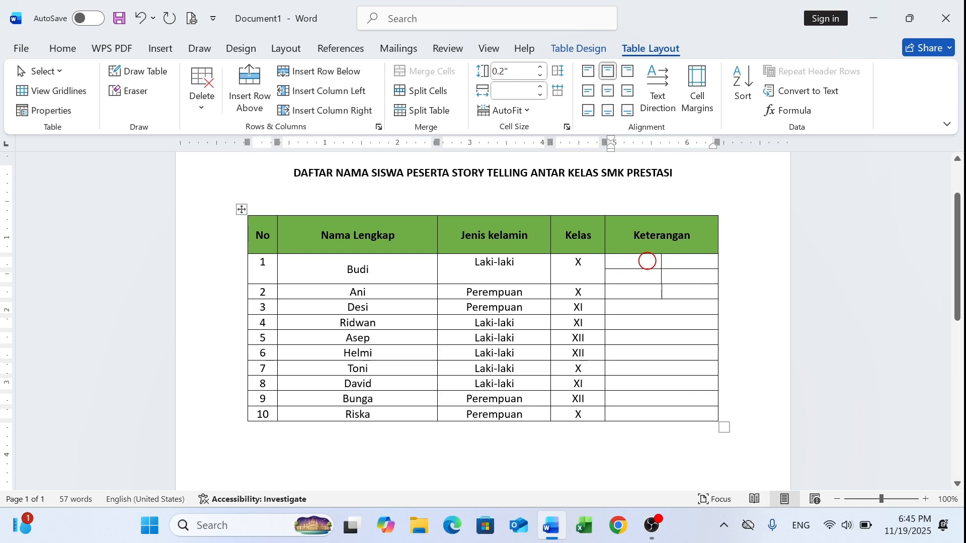
pyautogui.hotkey('ctrl', 'z')
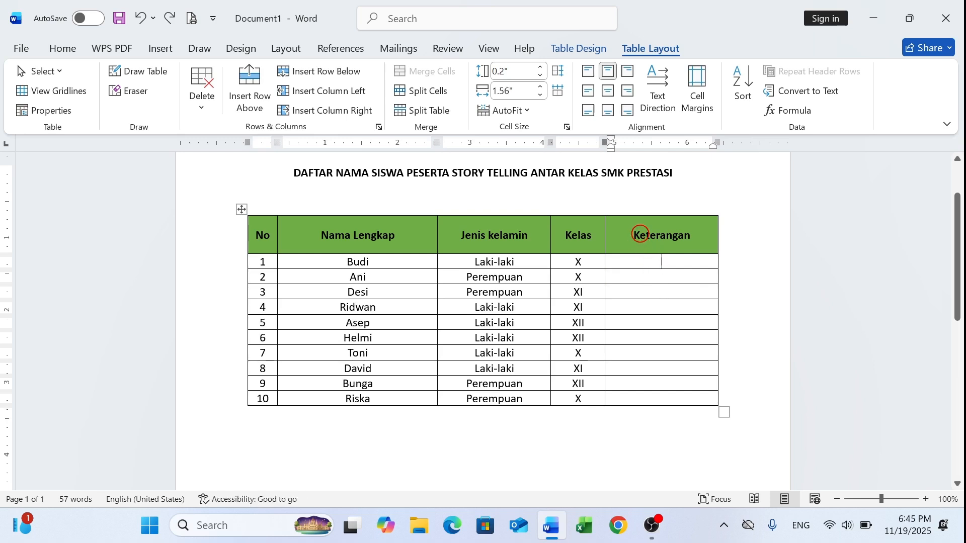
pyautogui.hotkey('ctrl', 'z')
# Replace the Keterangan column heading with "Tanda Tangan".
pyautogui.click(633, 234)
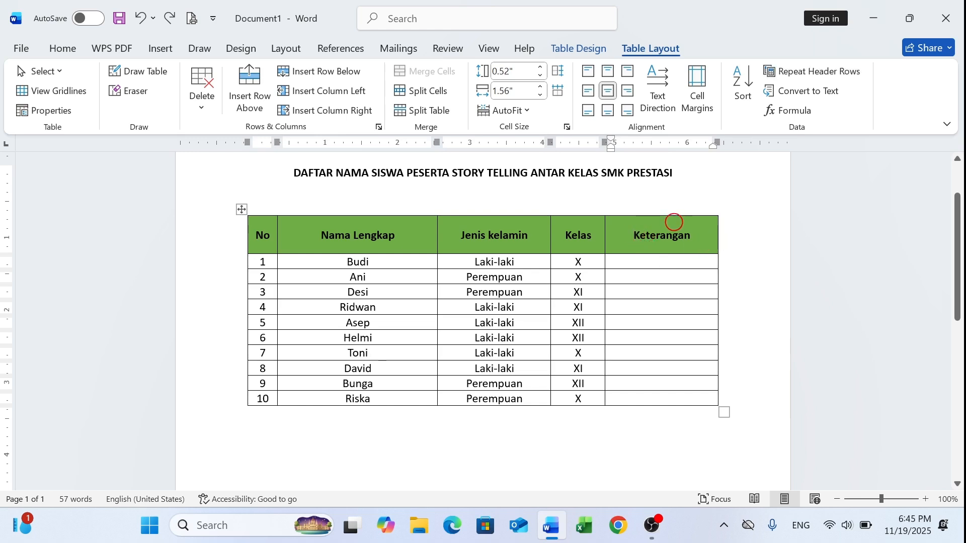
pyautogui.doubleClick(656, 234)
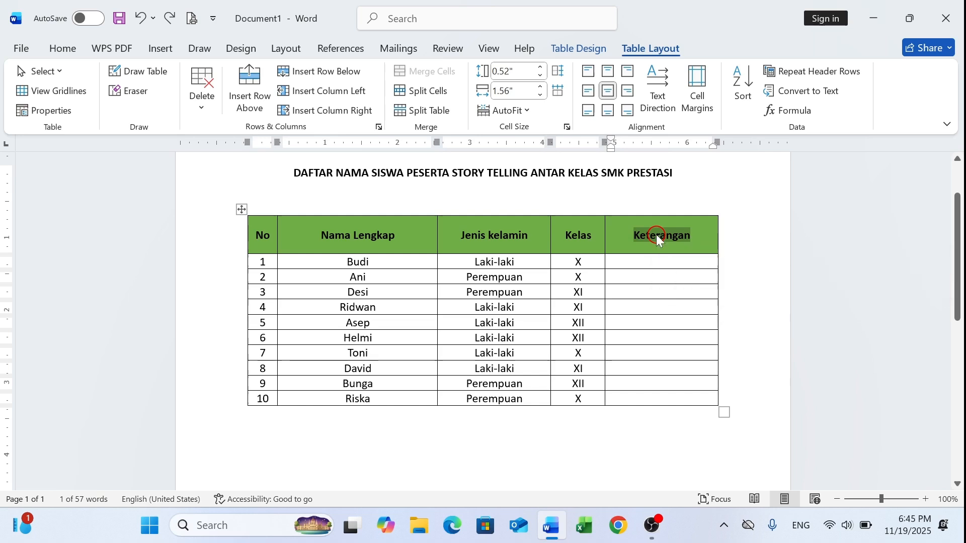
pyautogui.write('Tanda T')
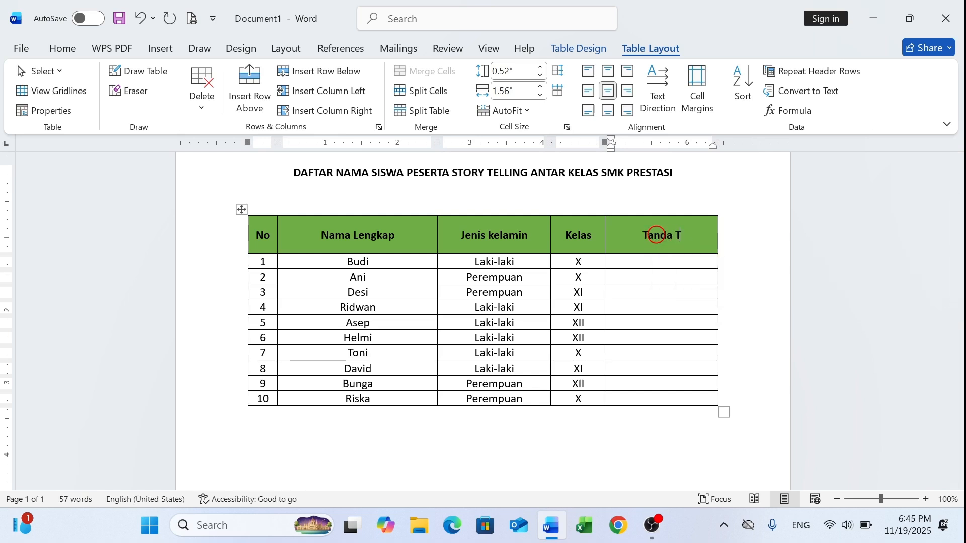
pyautogui.write('angan')
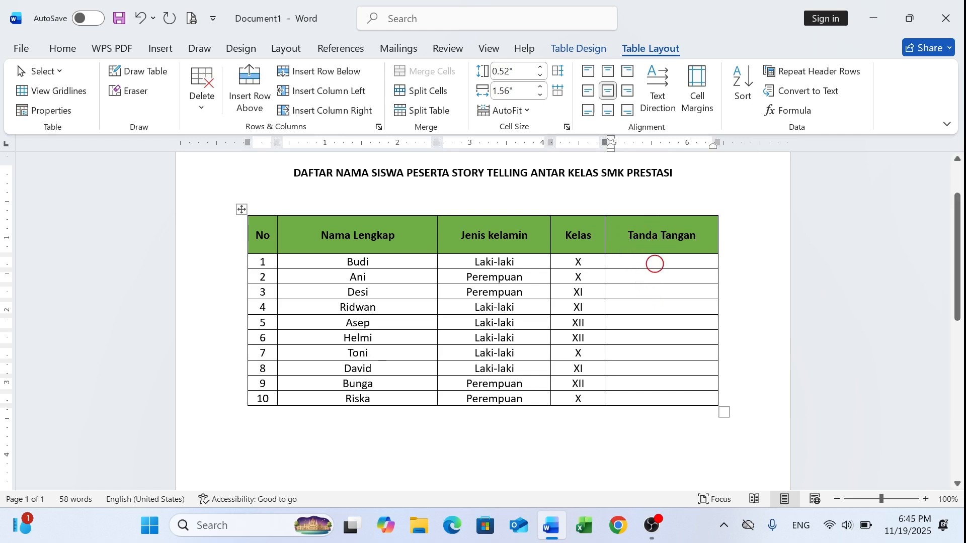
# Split the table between the header row and row 1, enter test text in the gap, and undo the split.
pyautogui.click(654, 264)
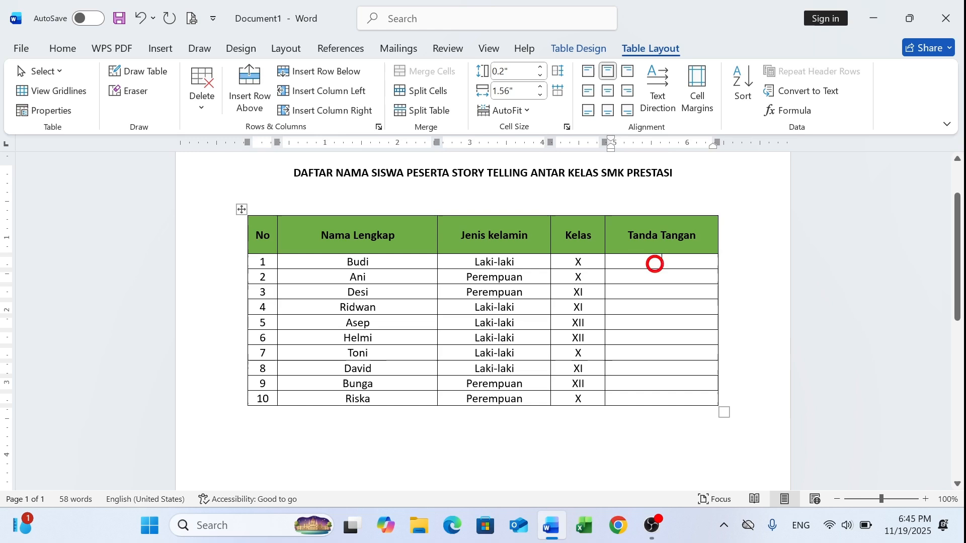
pyautogui.click(433, 111)
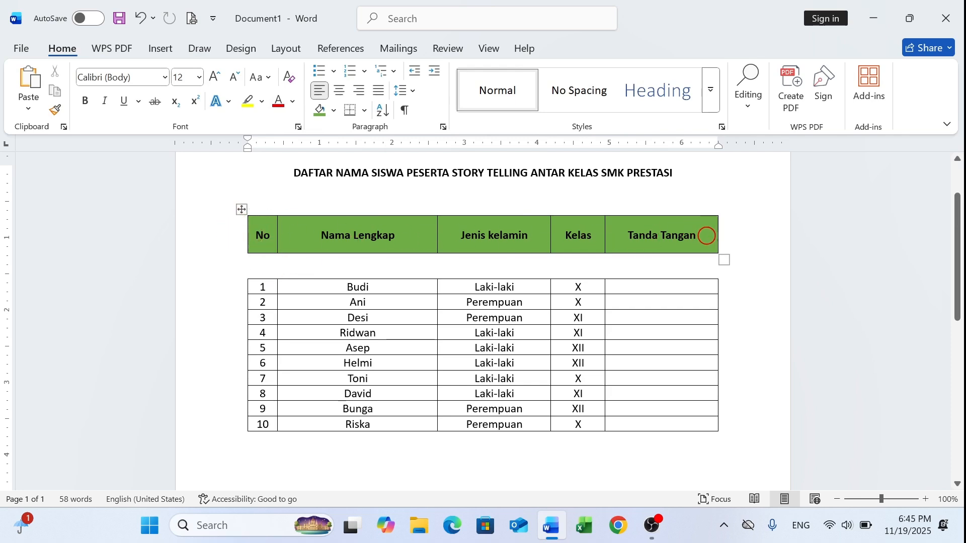
pyautogui.click(305, 283)
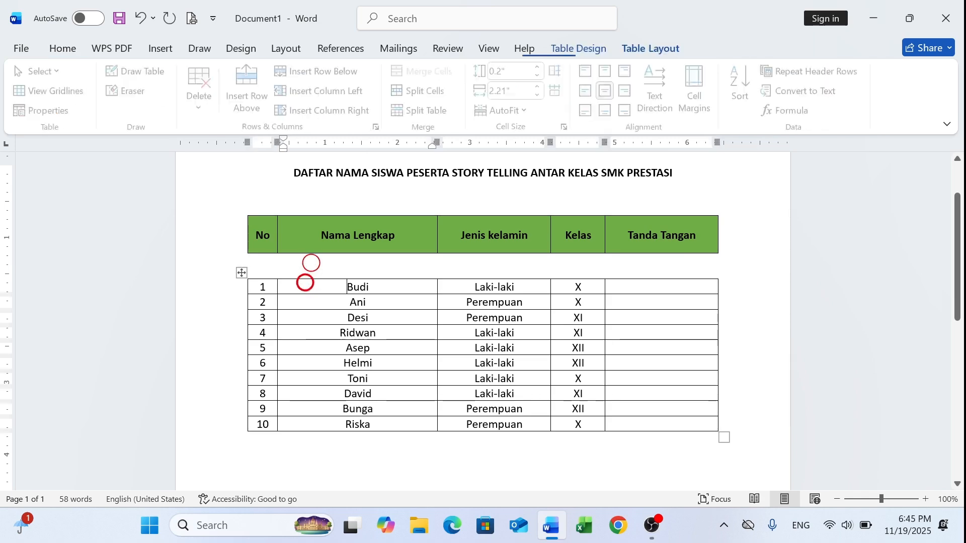
pyautogui.click(311, 263)
pyautogui.write('d')
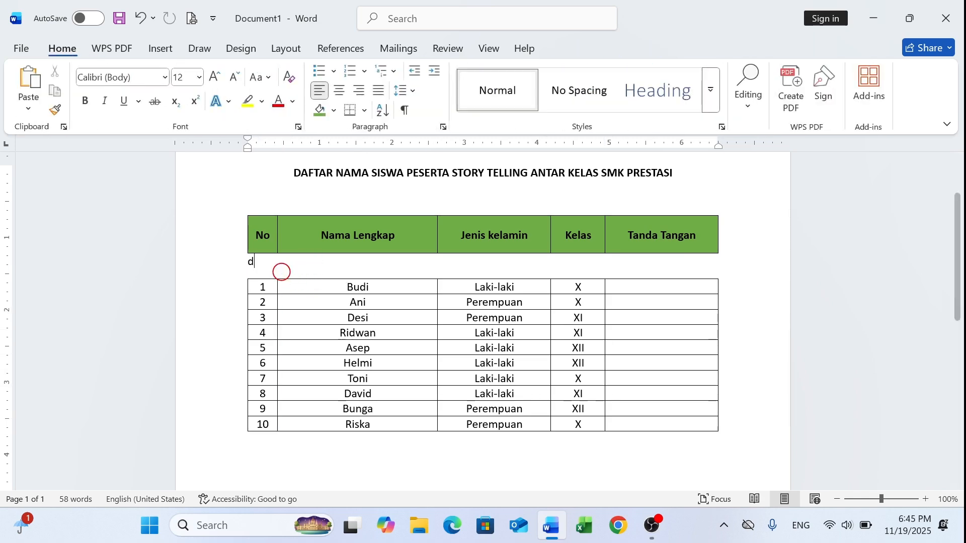
pyautogui.write('gfg')
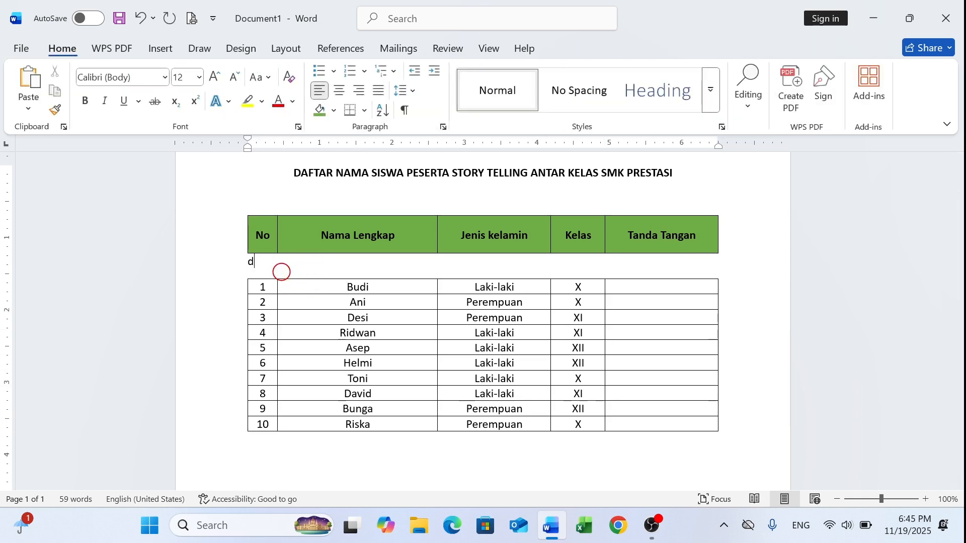
pyautogui.press('BackSpace')
pyautogui.press('Delete')
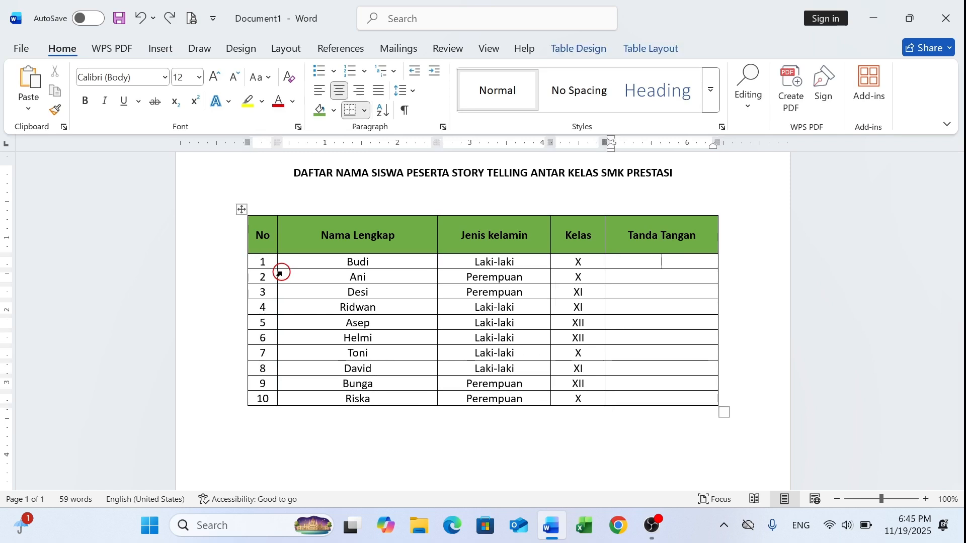
# Add an empty row at the end of the table, below row 10.
pyautogui.click(680, 257)
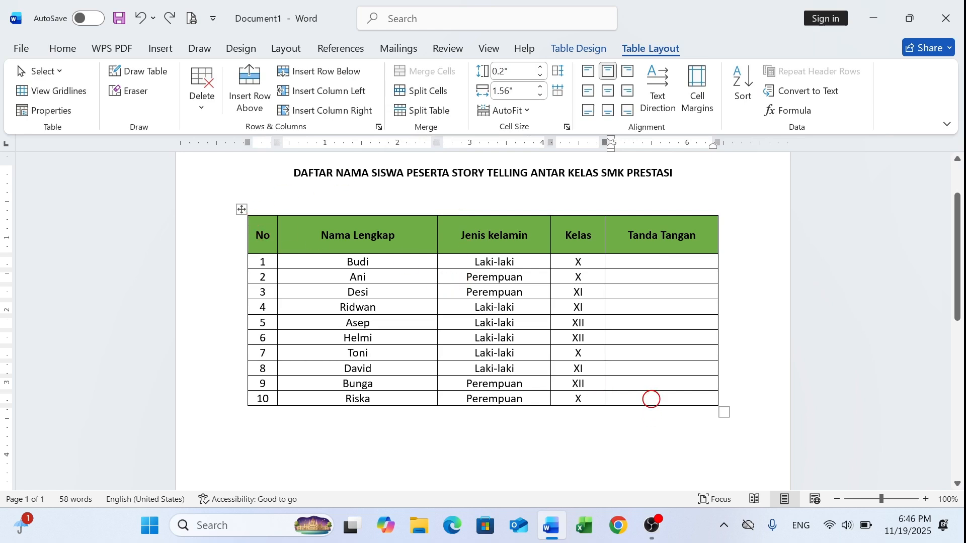
pyautogui.press('Tab')
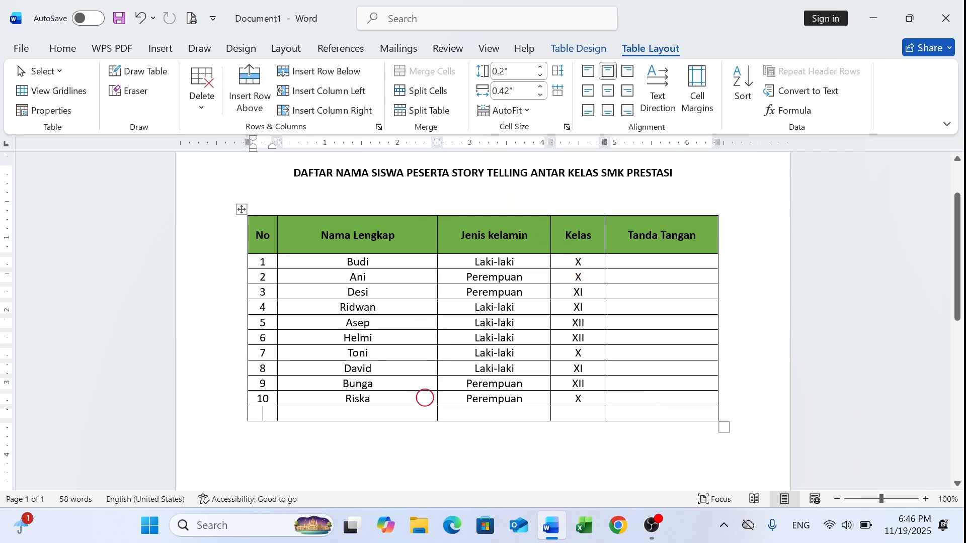
# Merge the Nama Lengkap and Jenis kelamin cells of the empty last row, and undo the merge.
pyautogui.click(386, 416)
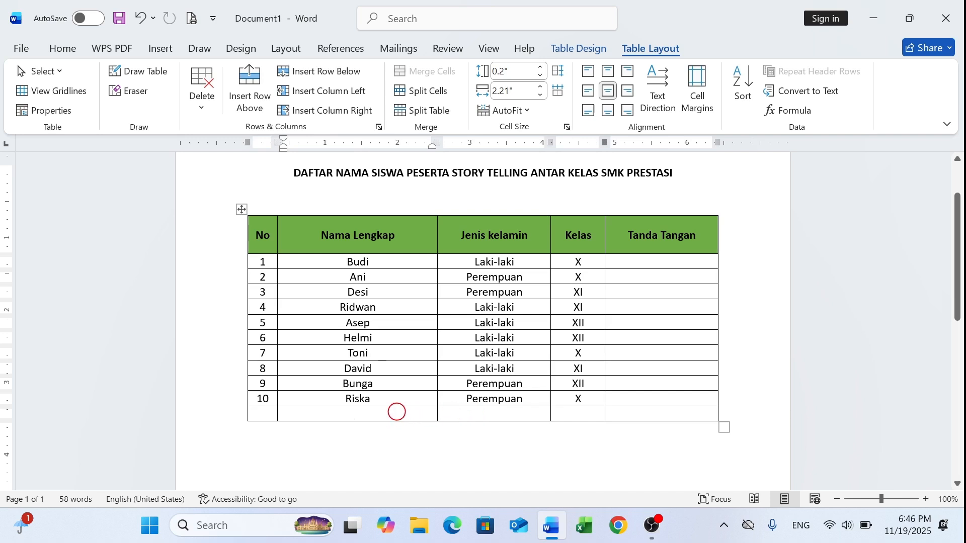
pyautogui.hotkey('shift', 'Right')
pyautogui.hotkey('shift', 'Right')
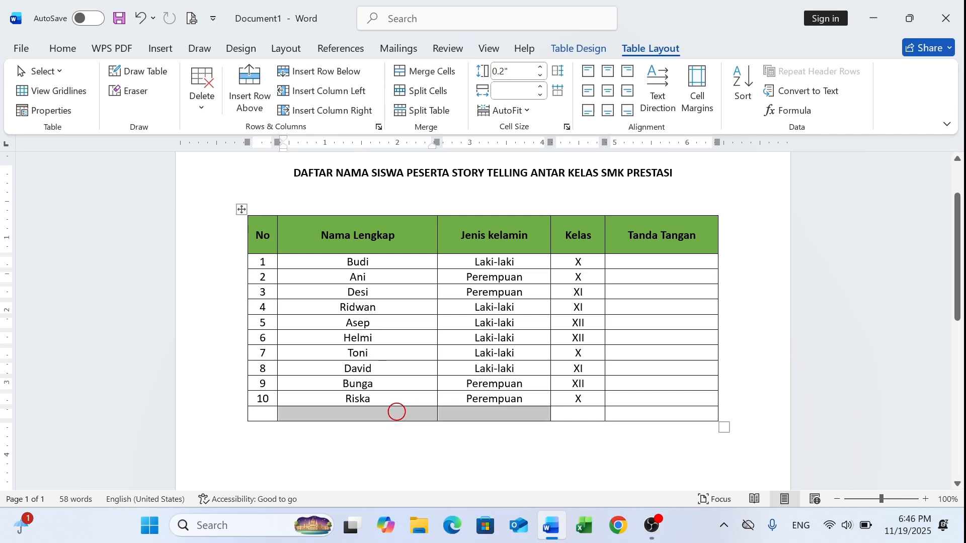
pyautogui.click(396, 414)
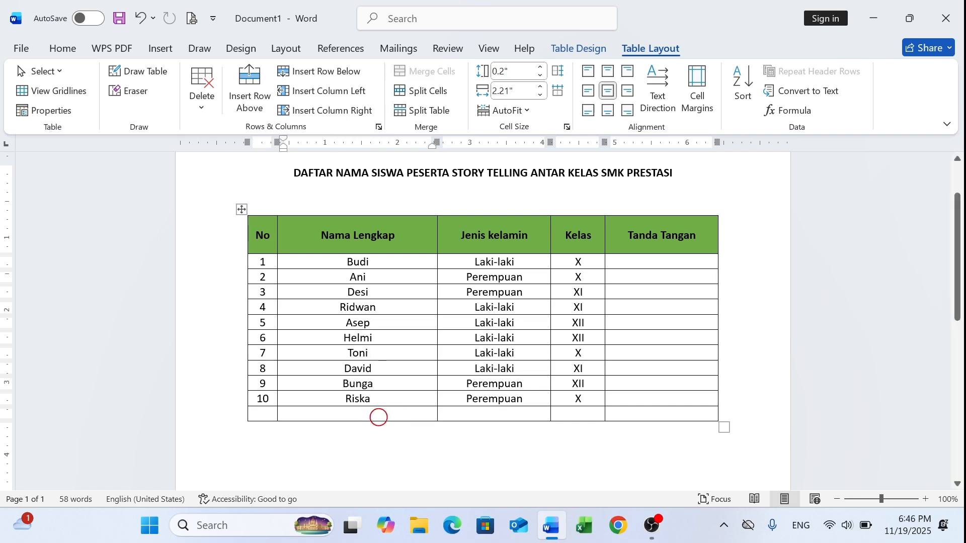
pyautogui.moveTo(379, 414); pyautogui.dragTo(467, 414)
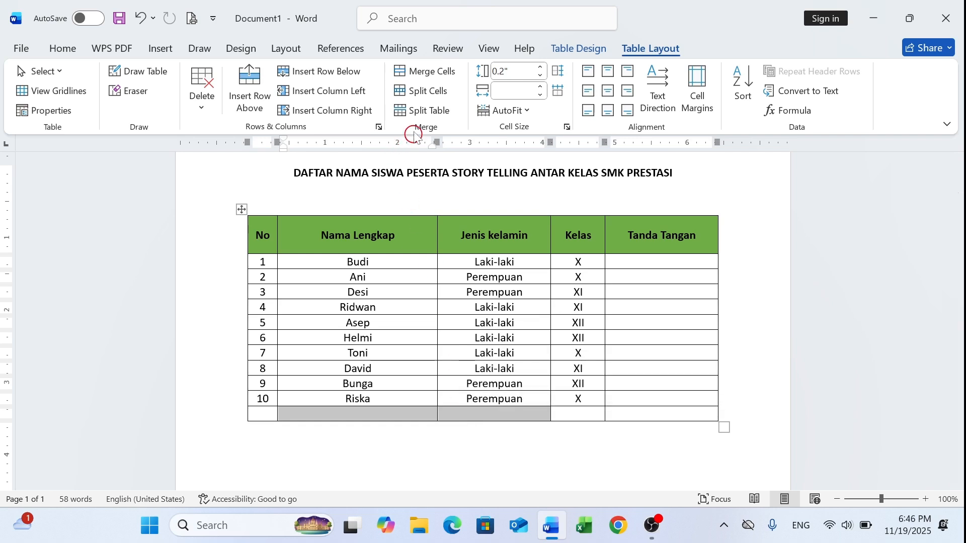
pyautogui.click(426, 74)
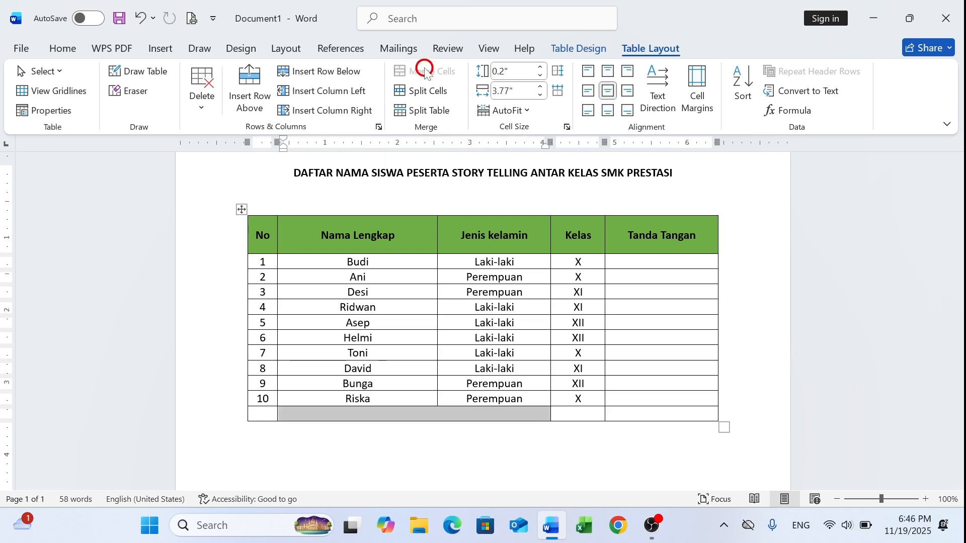
pyautogui.click(524, 409)
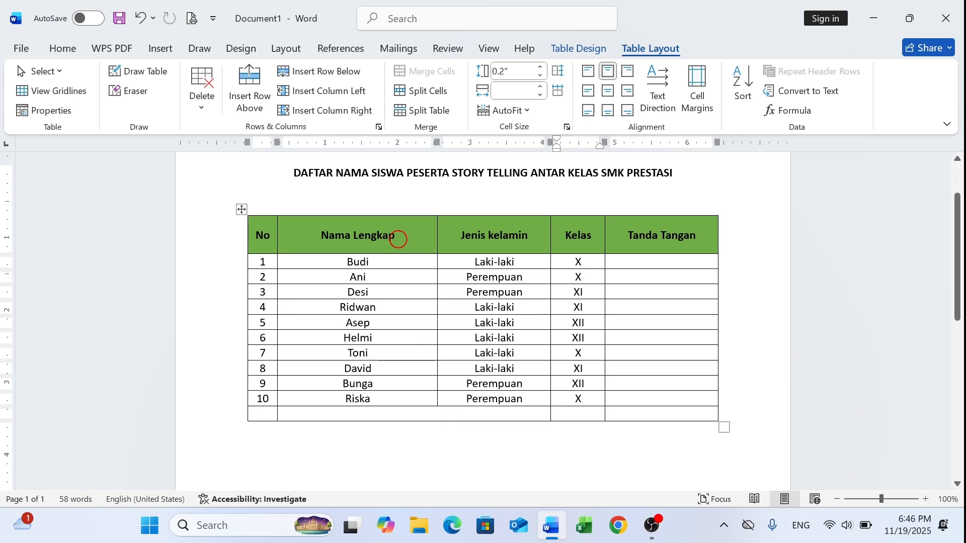
pyautogui.hotkey('ctrl', 'z')
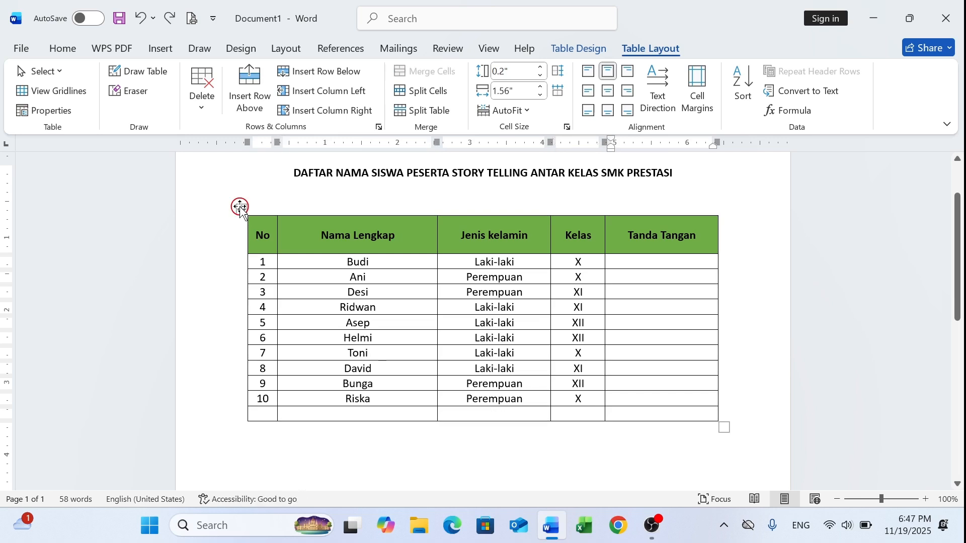
# Erase every second horizontal border under Tanda Tangan so its cells pair up for rows 1–2, 3–4, 5–6, 7–8 and 9–10.
pyautogui.click(242, 208)
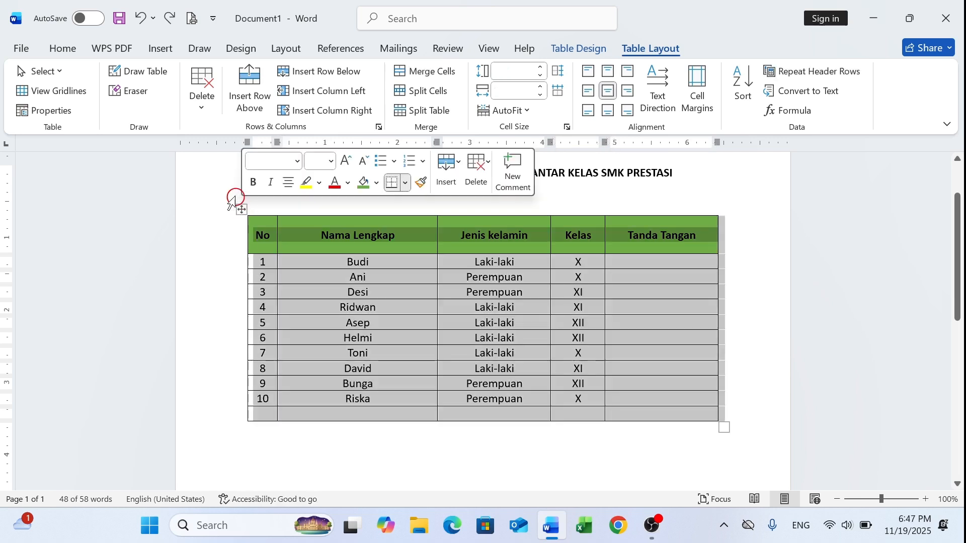
pyautogui.click(127, 94)
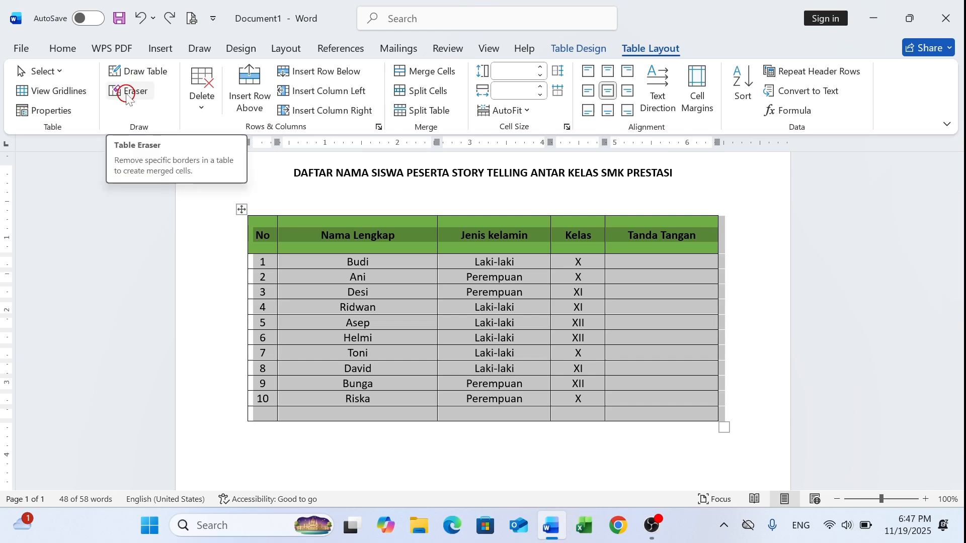
pyautogui.click(128, 93)
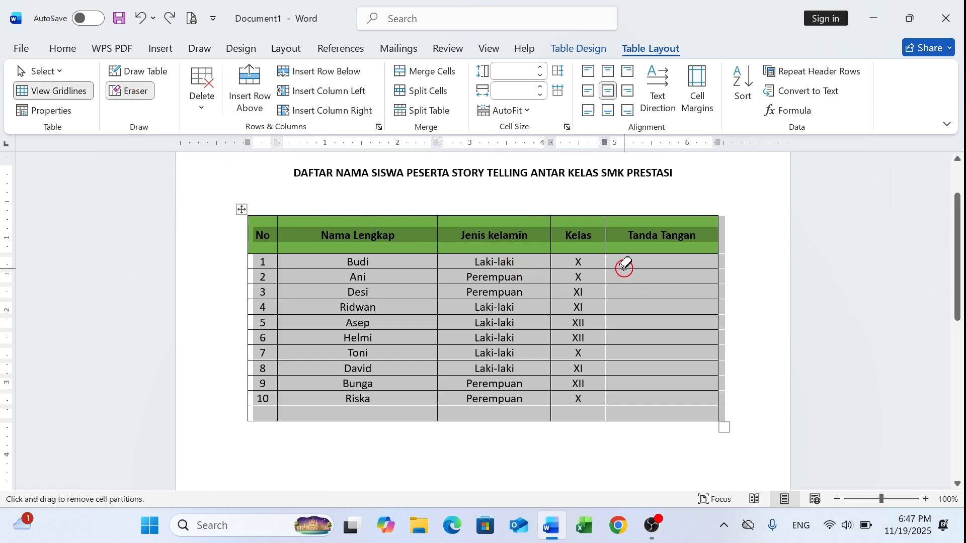
pyautogui.moveTo(614, 270); pyautogui.dragTo(685, 268)
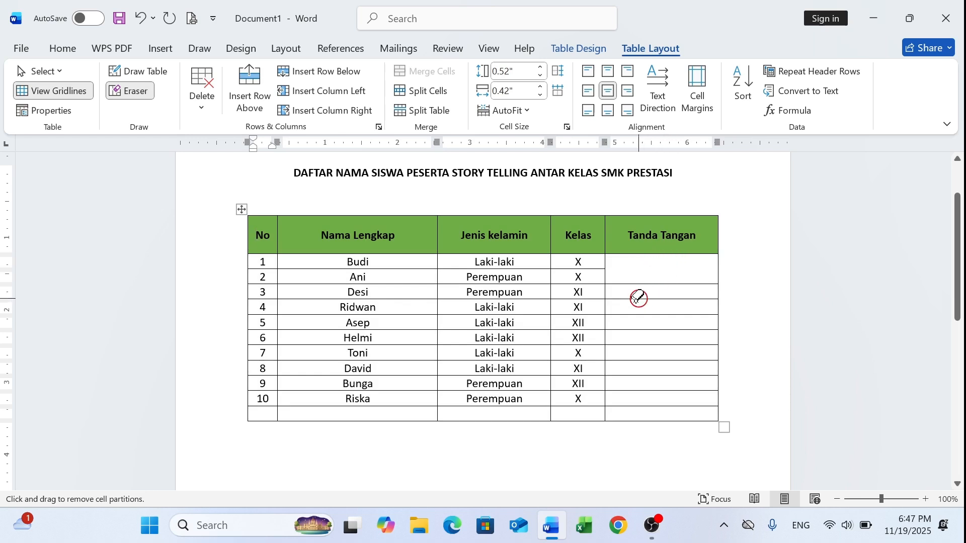
pyautogui.moveTo(626, 299)
pyautogui.mouseDown()
pyautogui.moveTo(662, 302)
pyautogui.moveTo(654, 330)
pyautogui.mouseUp()
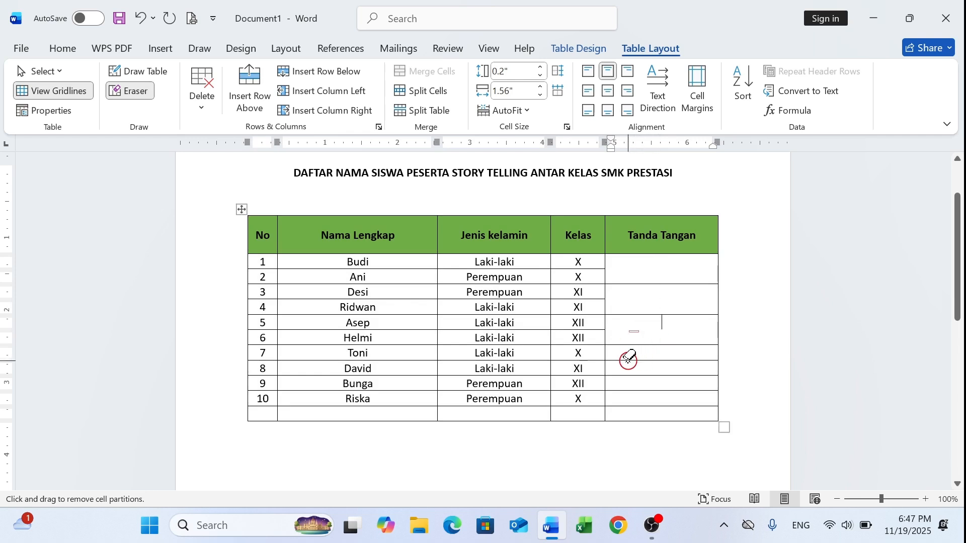
pyautogui.moveTo(626, 360)
pyautogui.mouseDown()
pyautogui.moveTo(646, 361)
pyautogui.moveTo(636, 391)
pyautogui.mouseUp()
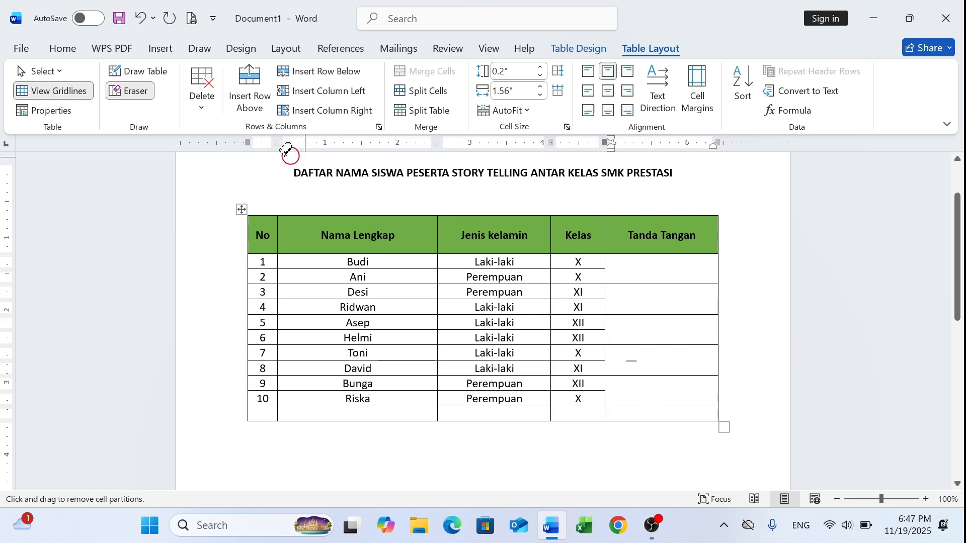
# Draw a vertical border through the Tanda Tangan cells below the header to form two sub-columns, and shift the divider toward the middle.
pyautogui.click(146, 76)
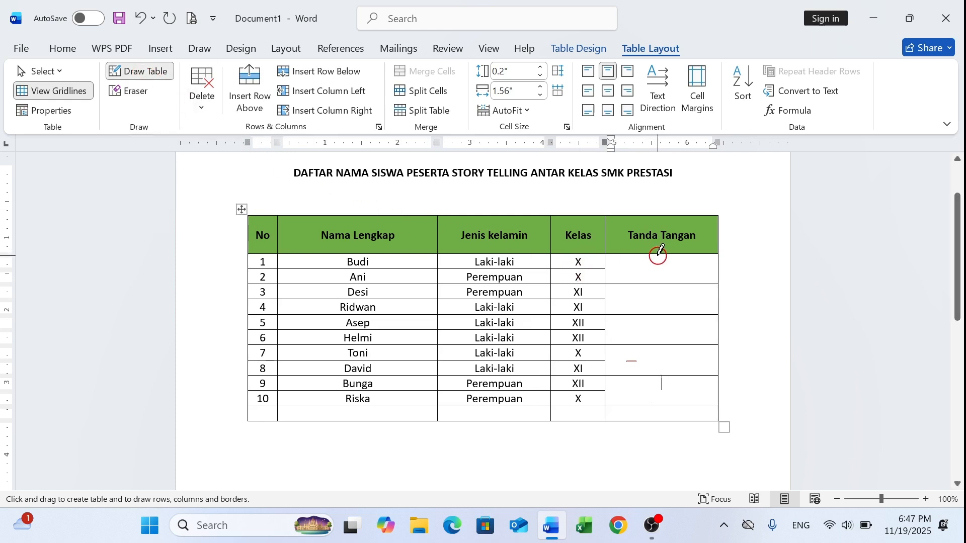
pyautogui.moveTo(657, 256); pyautogui.dragTo(660, 412)
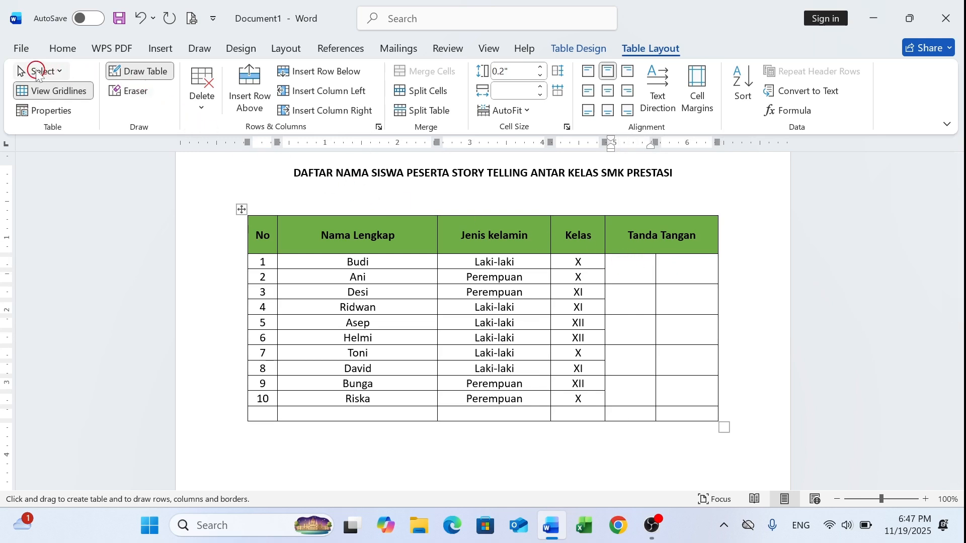
pyautogui.click(145, 74)
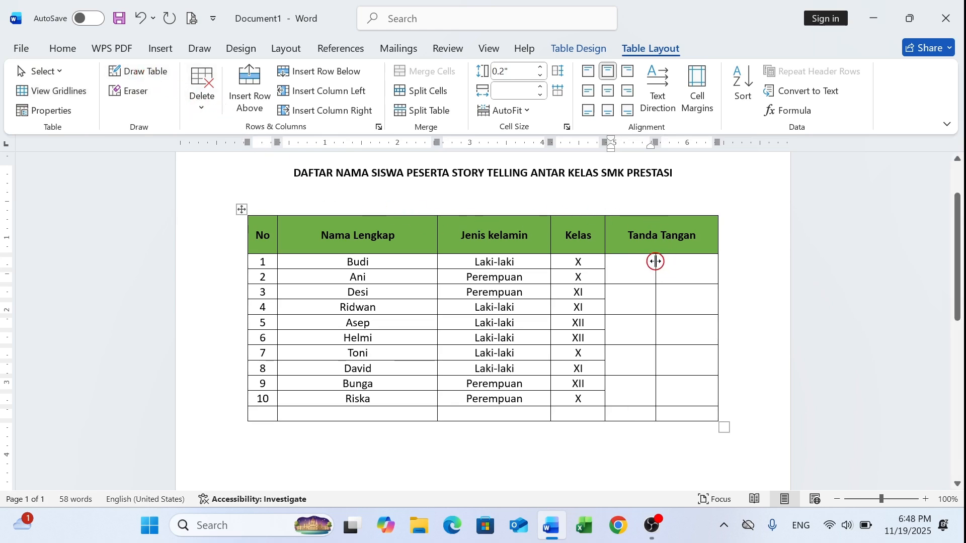
pyautogui.moveTo(655, 261); pyautogui.dragTo(661, 265)
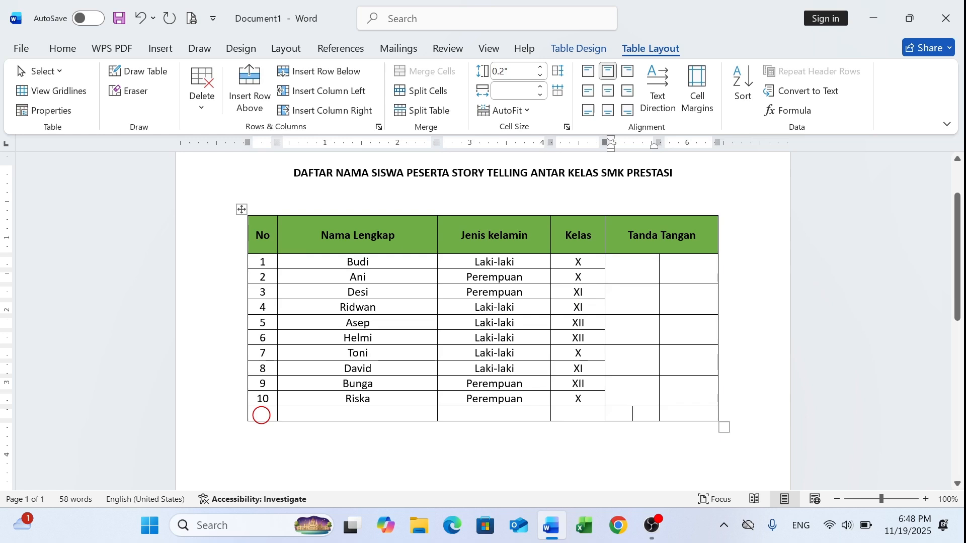
# Delete the empty last row of the table below row 10.
pyautogui.moveTo(261, 415); pyautogui.dragTo(669, 423)
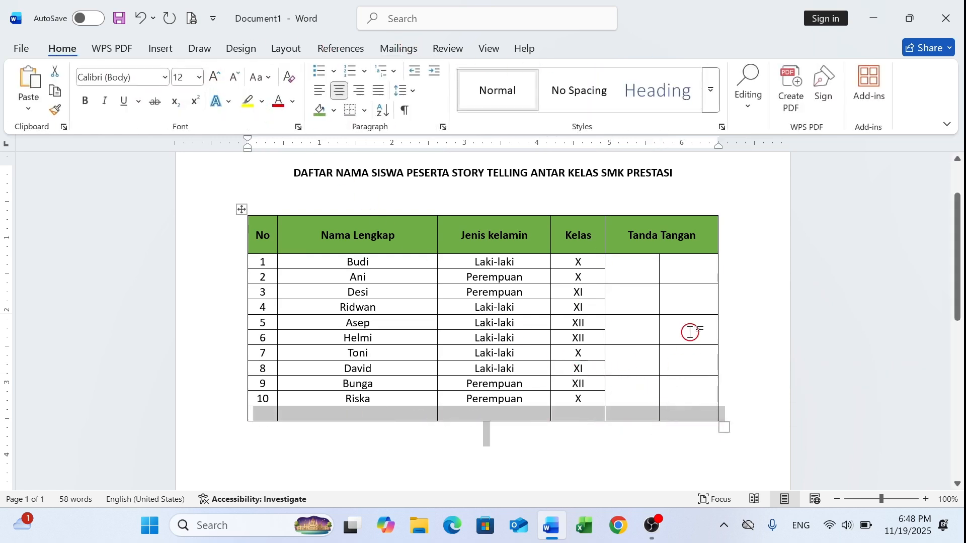
pyautogui.click(446, 410)
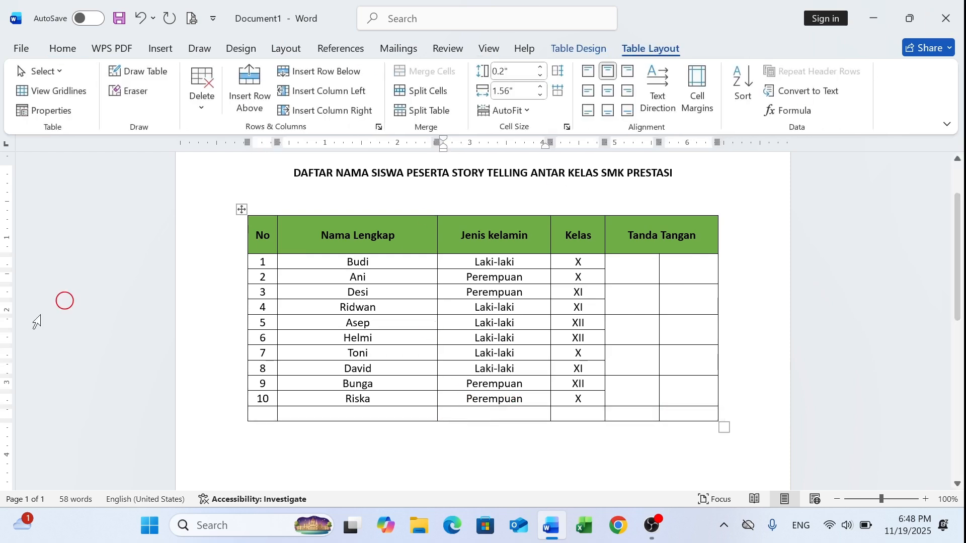
pyautogui.moveTo(261, 419); pyautogui.dragTo(662, 446)
pyautogui.moveTo(709, 419); pyautogui.dragTo(709, 423)
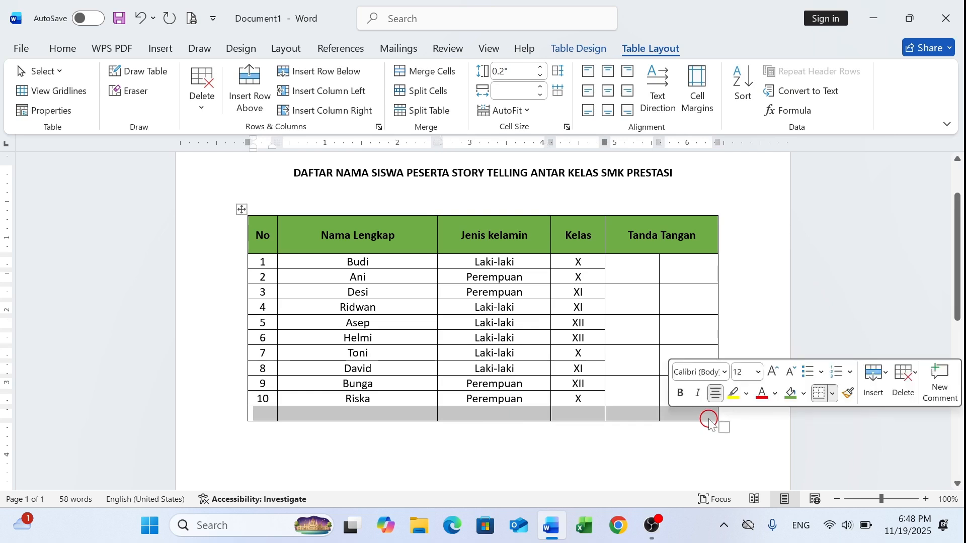
pyautogui.press('BackSpace')
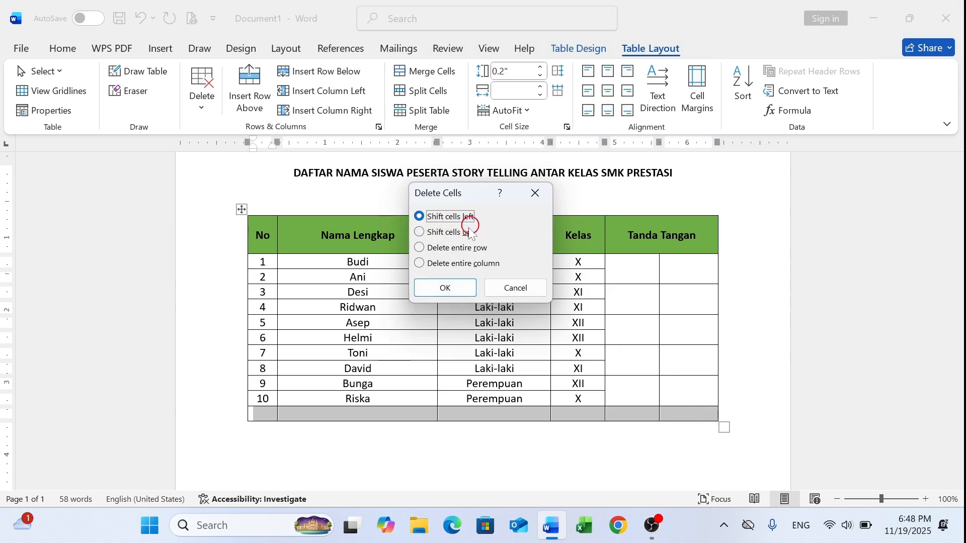
pyautogui.click(453, 285)
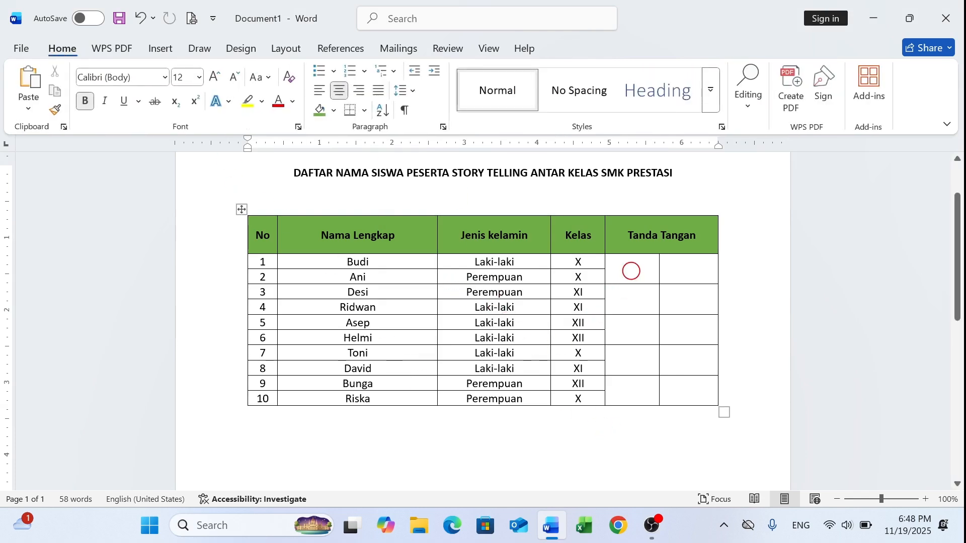
# Apply the green banded grid style with a solid green header row to the whole table.
pyautogui.click(631, 270)
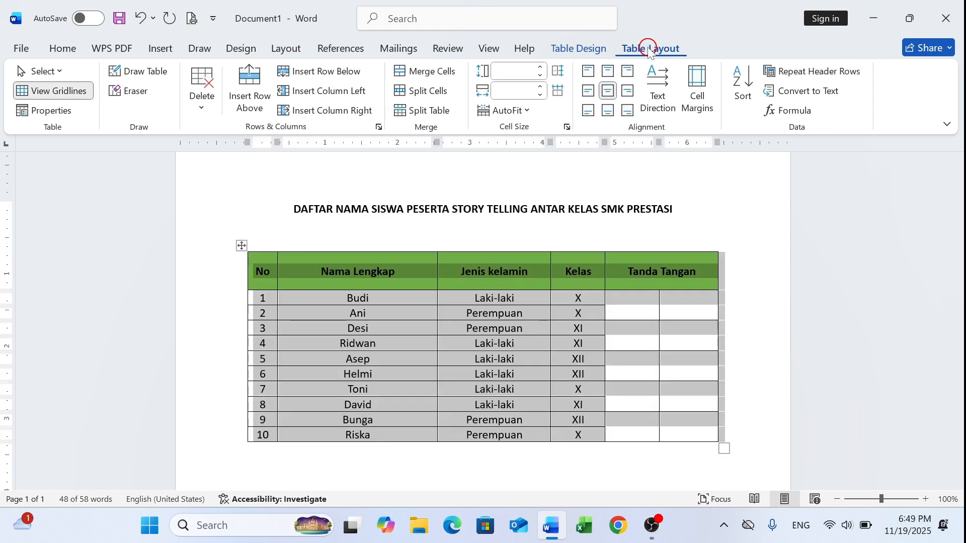
pyautogui.click(578, 49)
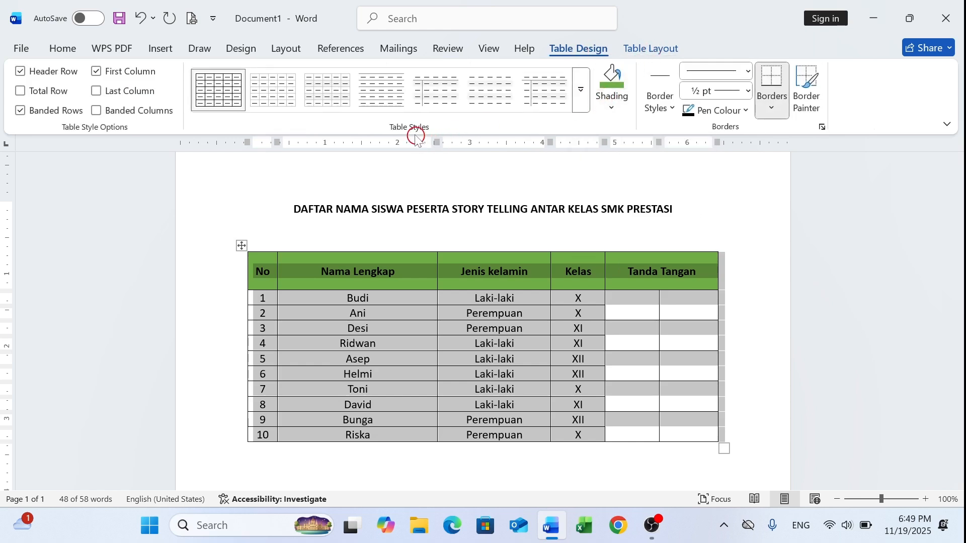
pyautogui.click(580, 90)
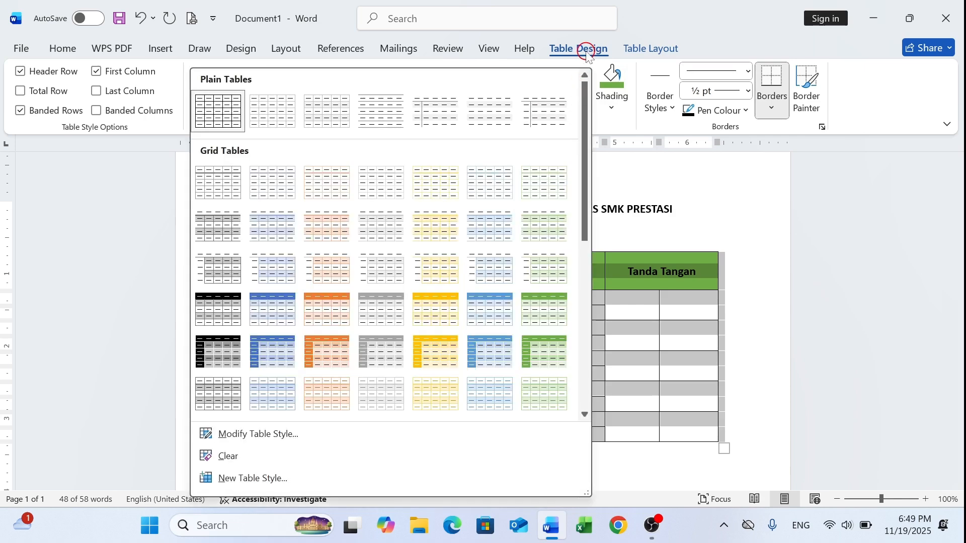
pyautogui.click(587, 51)
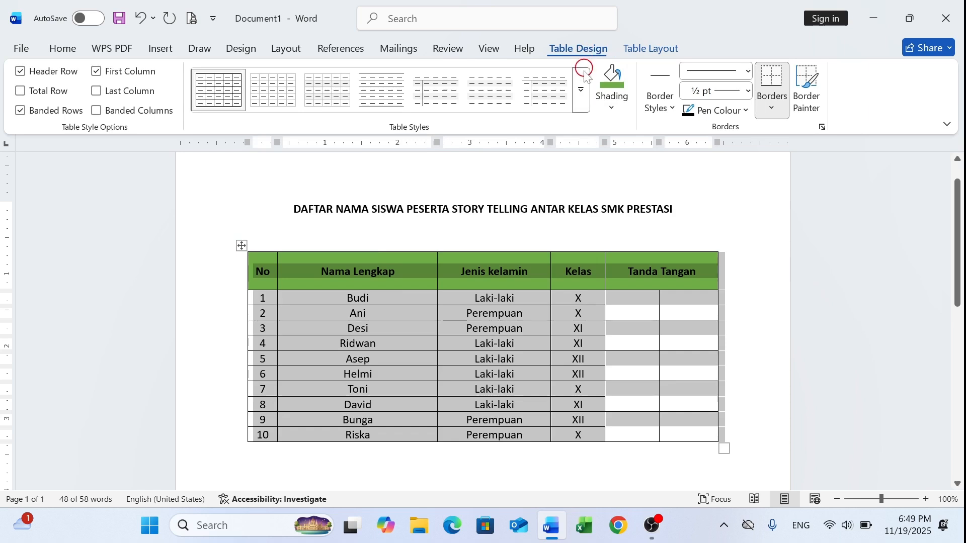
pyautogui.click(580, 89)
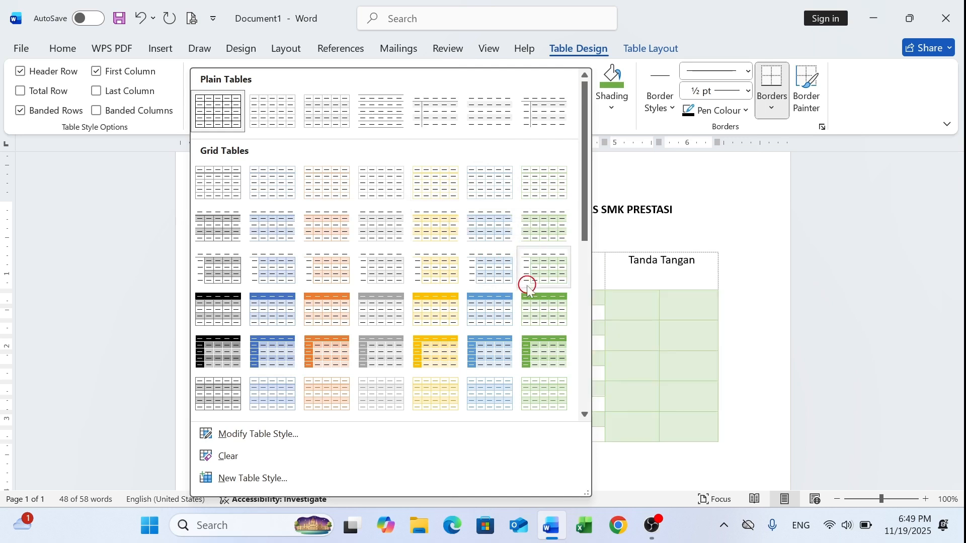
pyautogui.click(530, 307)
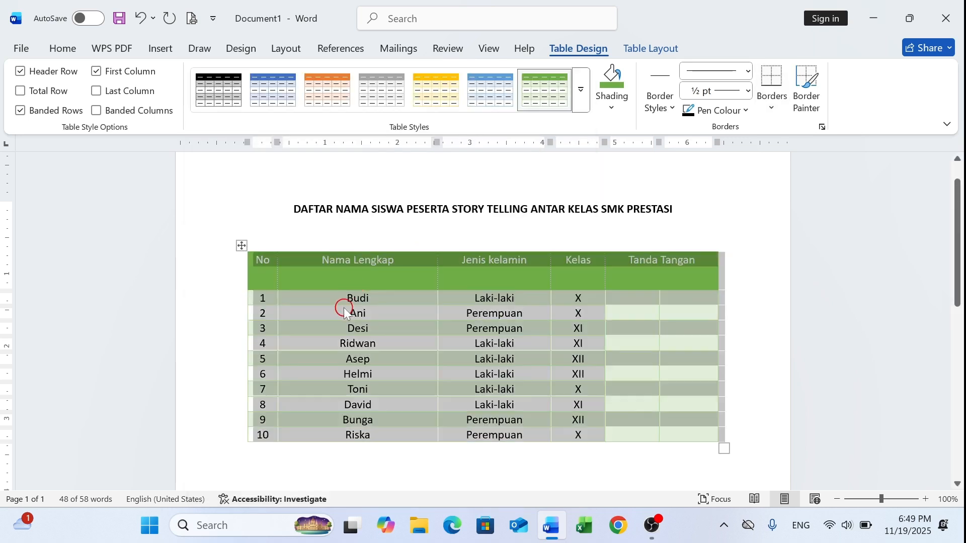
# Switch the whole table to the dark blue grid style with a solid blue header row and first column.
pyautogui.click(242, 246)
pyautogui.click(263, 222)
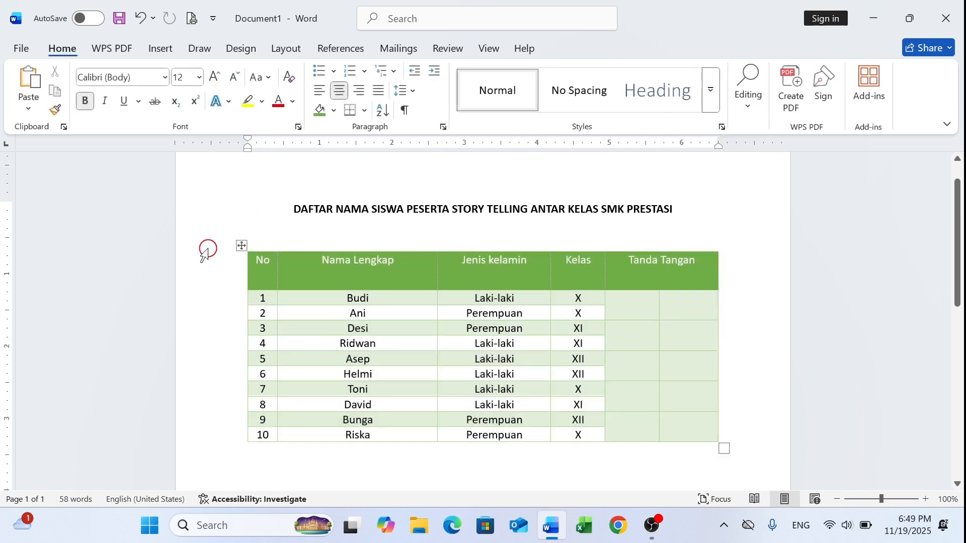
pyautogui.click(242, 244)
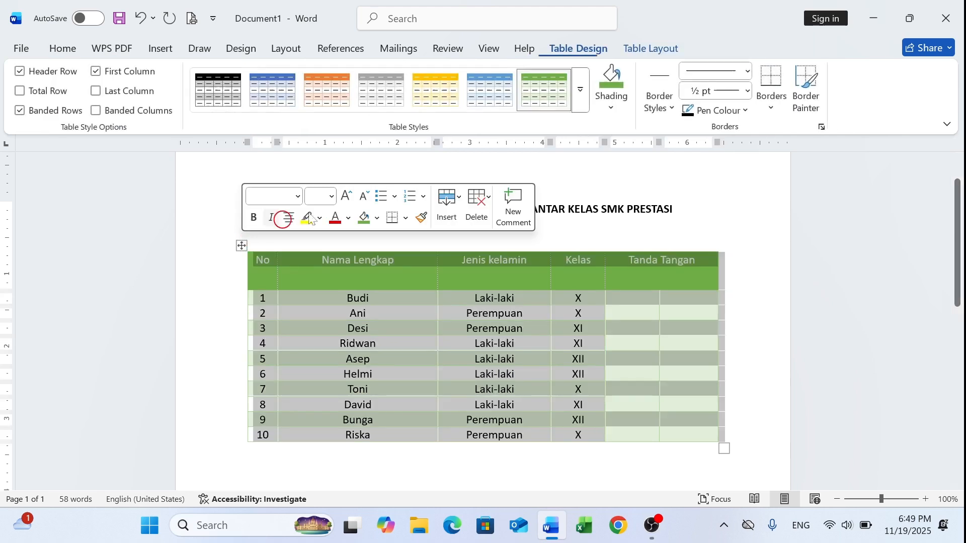
pyautogui.click(583, 103)
pyautogui.click(269, 346)
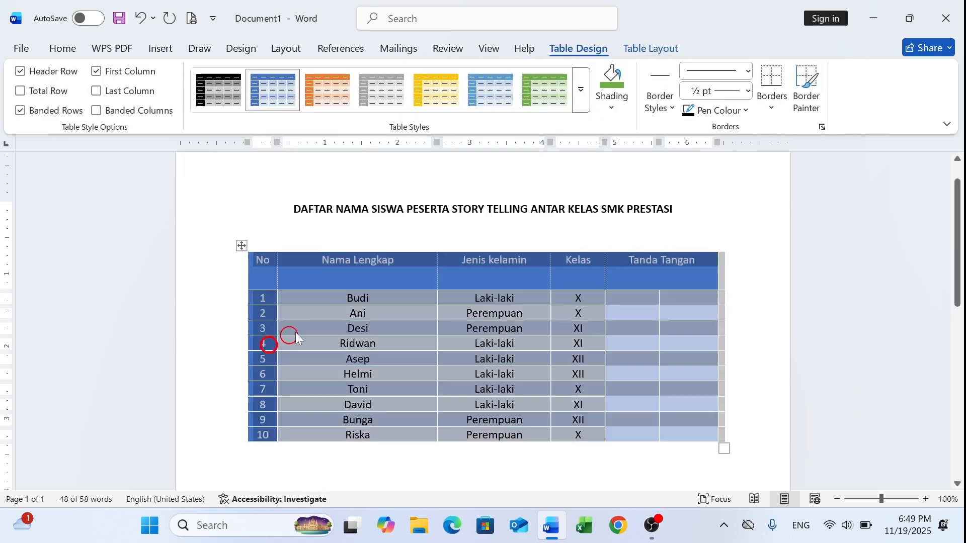
pyautogui.click(483, 280)
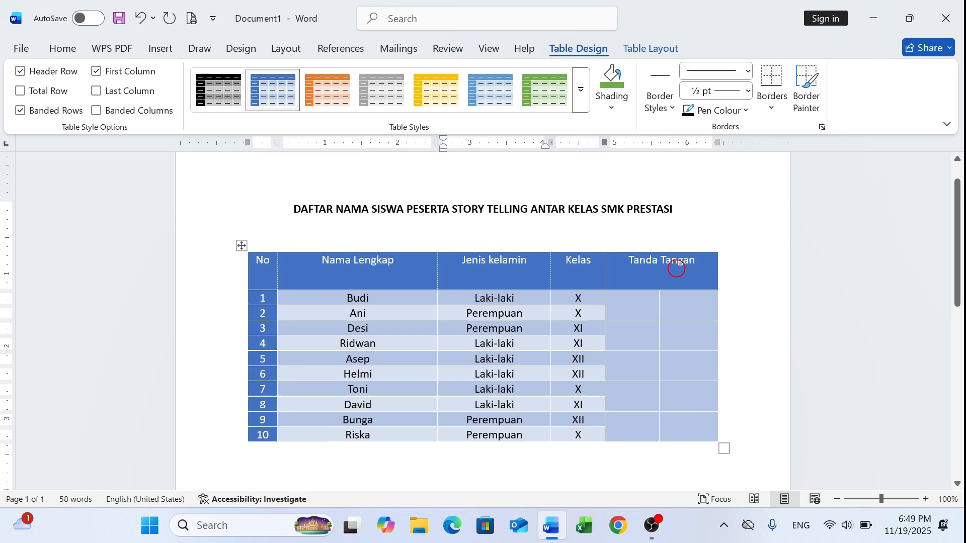
# Try the grid style with a black header, followed by the light blue grid style with blue text, on the table.
pyautogui.click(580, 89)
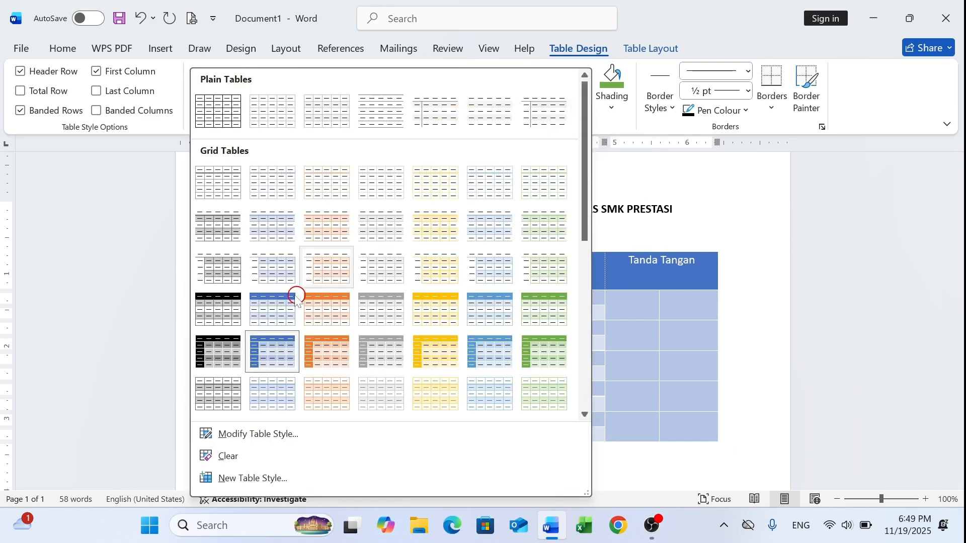
pyautogui.click(211, 313)
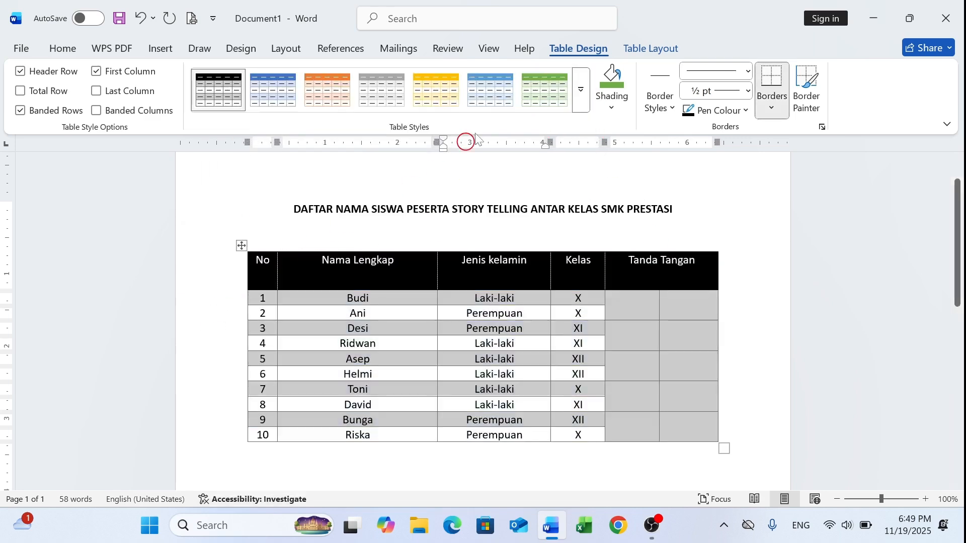
pyautogui.click(581, 91)
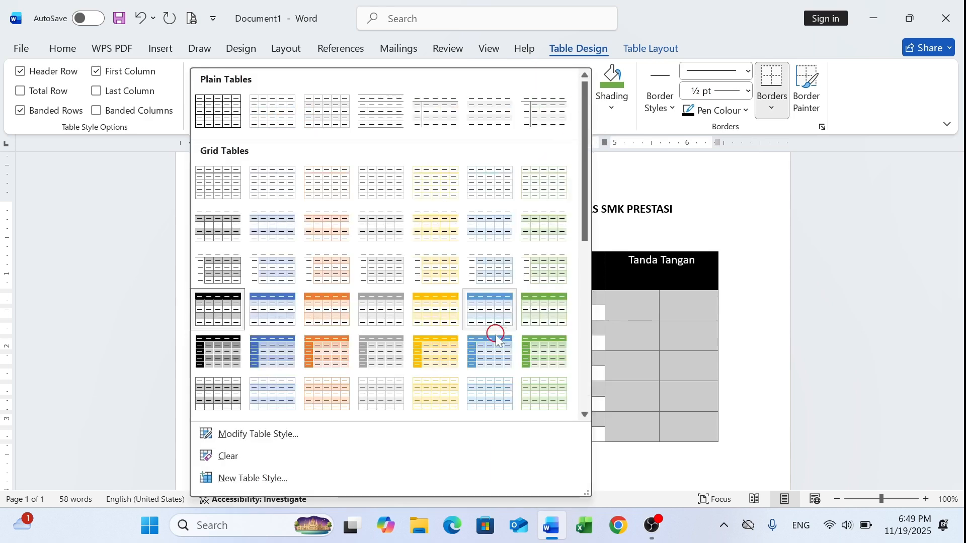
pyautogui.click(493, 402)
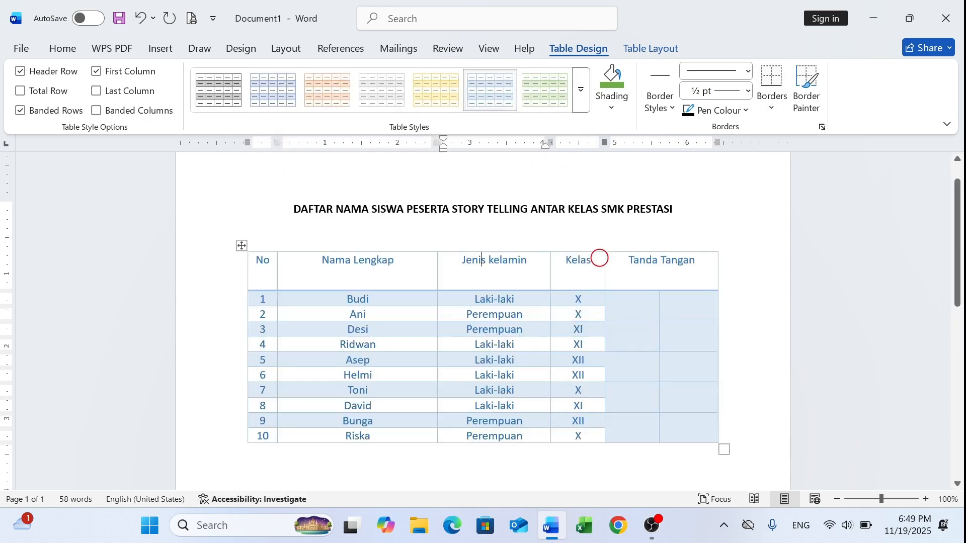
# Apply the plain black-bordered grid style to the table and fill the header row with green shading.
pyautogui.click(581, 90)
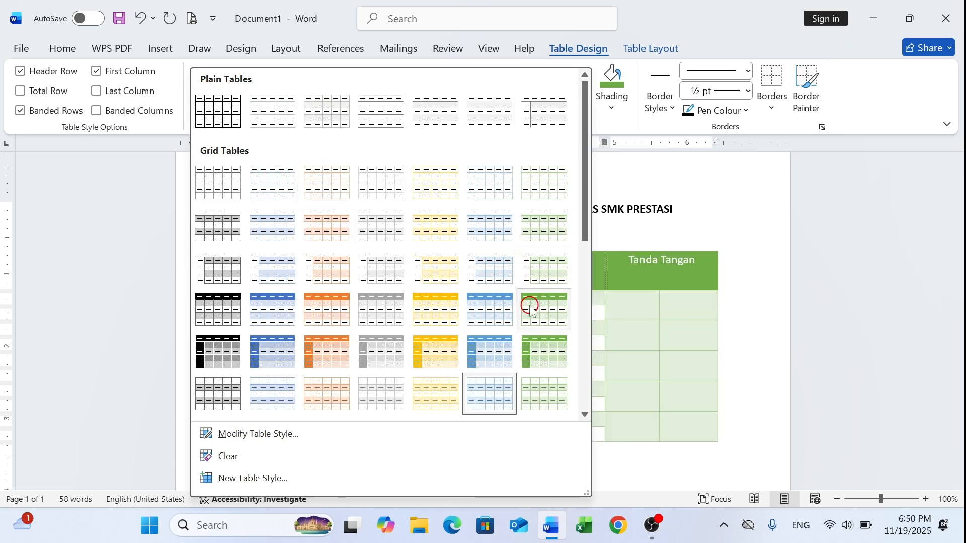
pyautogui.click(222, 110)
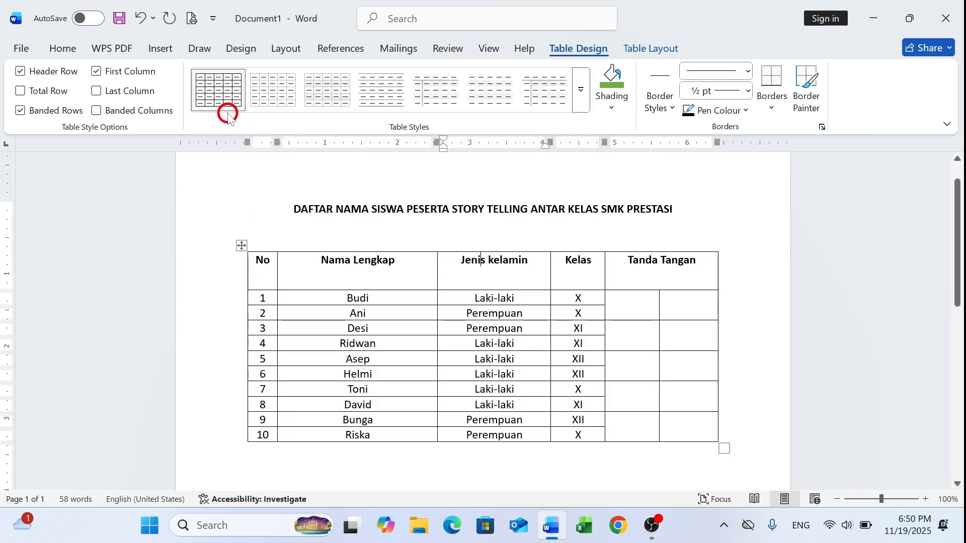
pyautogui.click(437, 317)
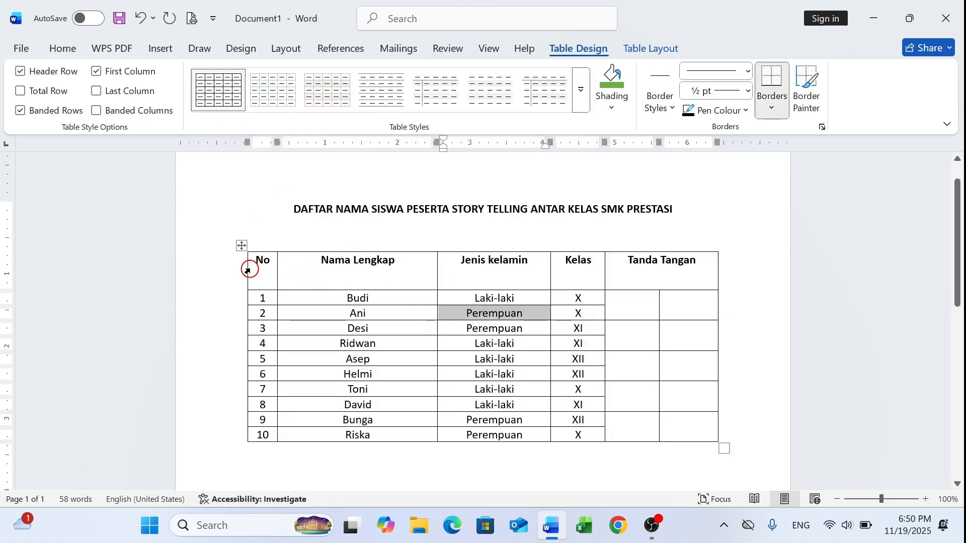
pyautogui.moveTo(254, 267); pyautogui.dragTo(684, 282)
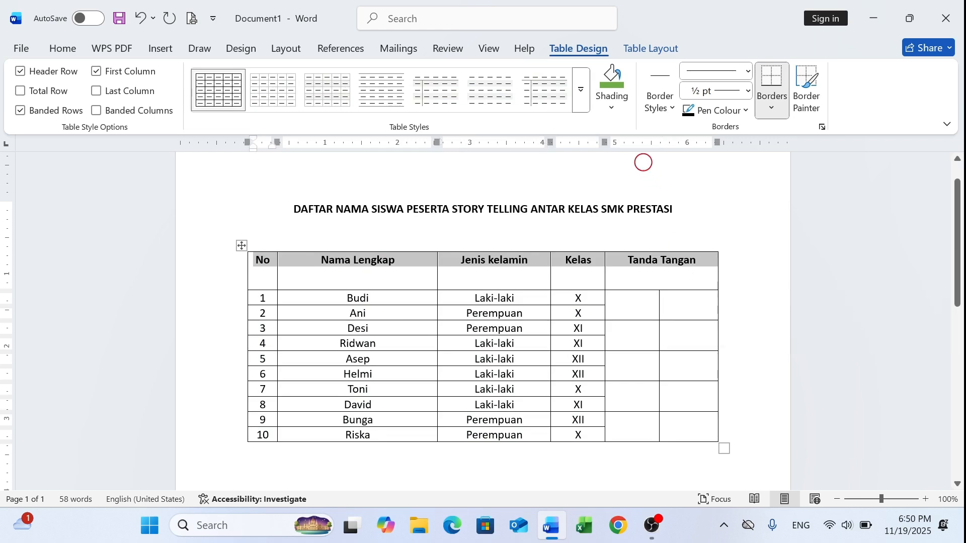
pyautogui.click(614, 76)
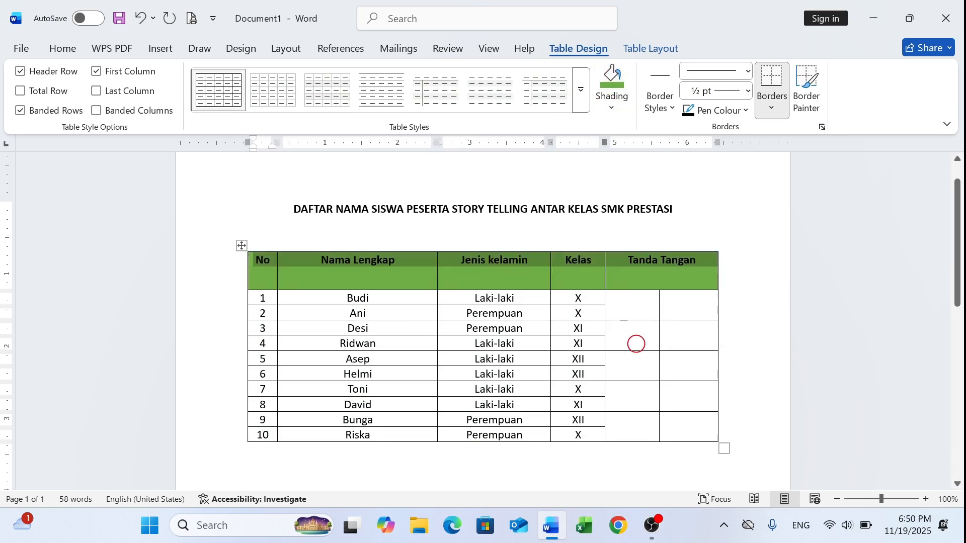
pyautogui.click(651, 48)
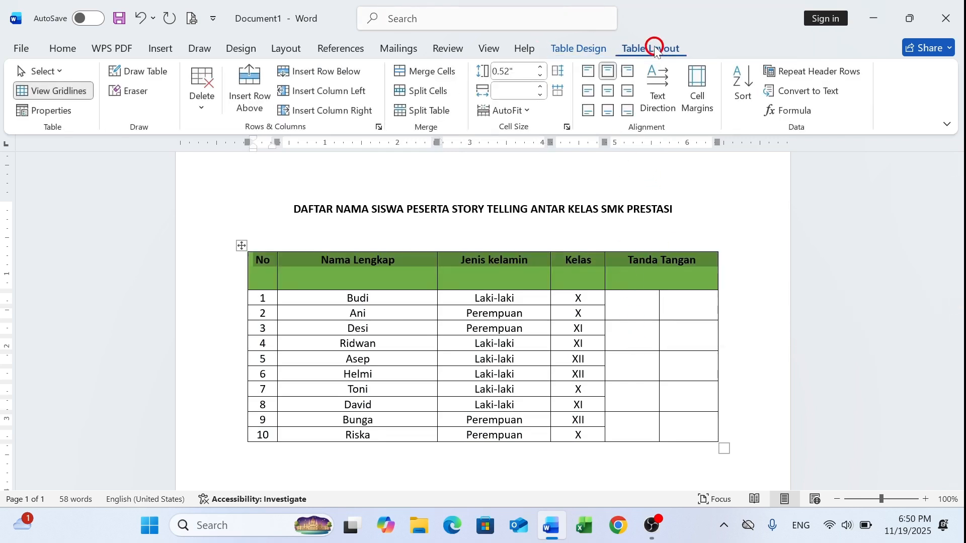
# Centre the header row's text vertically and horizontally within its cells.
pyautogui.click(608, 91)
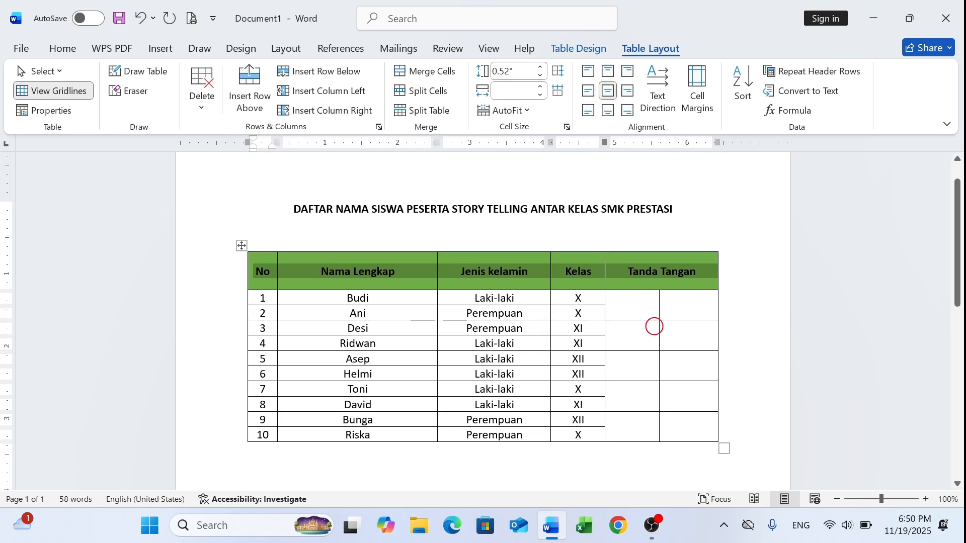
pyautogui.click(654, 327)
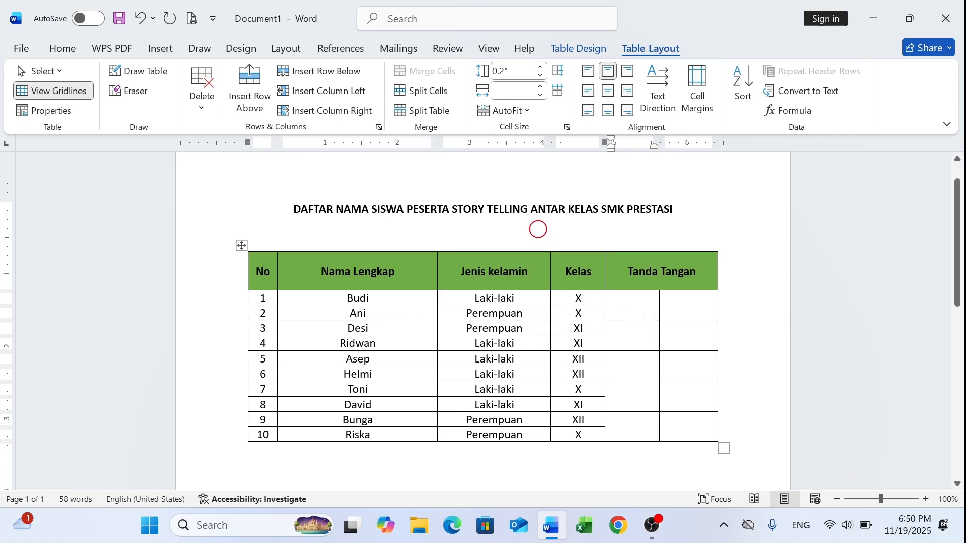
# Fit the whole table's column widths to their contents with AutoFit.
pyautogui.click(241, 246)
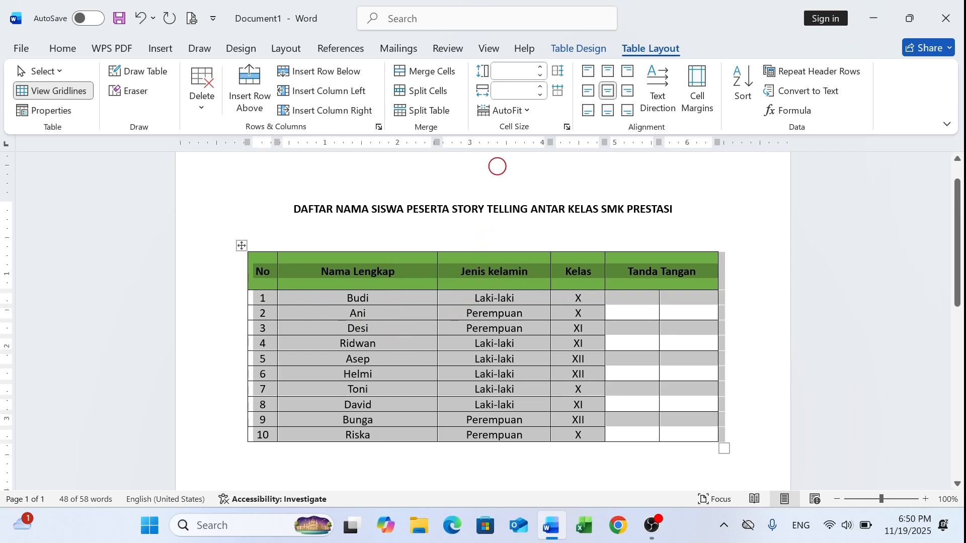
pyautogui.click(519, 112)
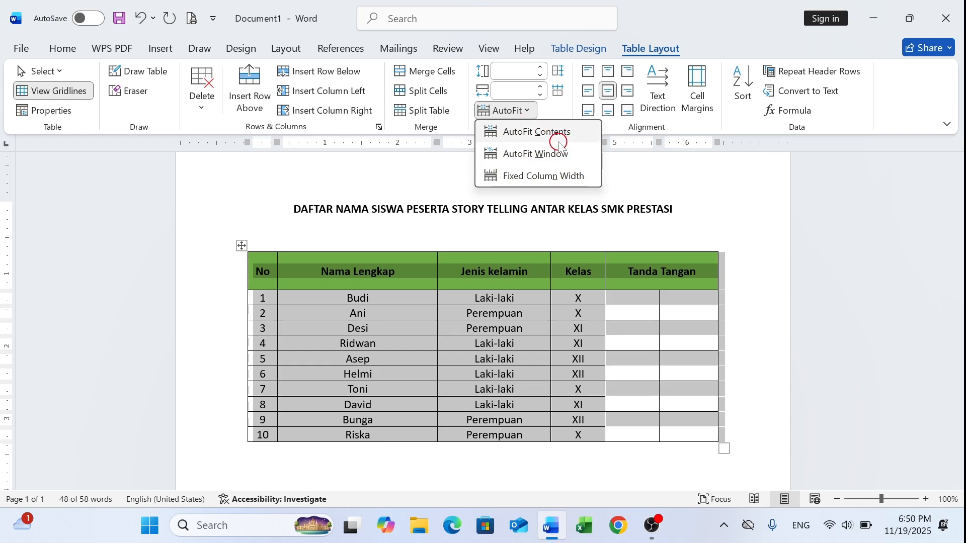
pyautogui.click(528, 135)
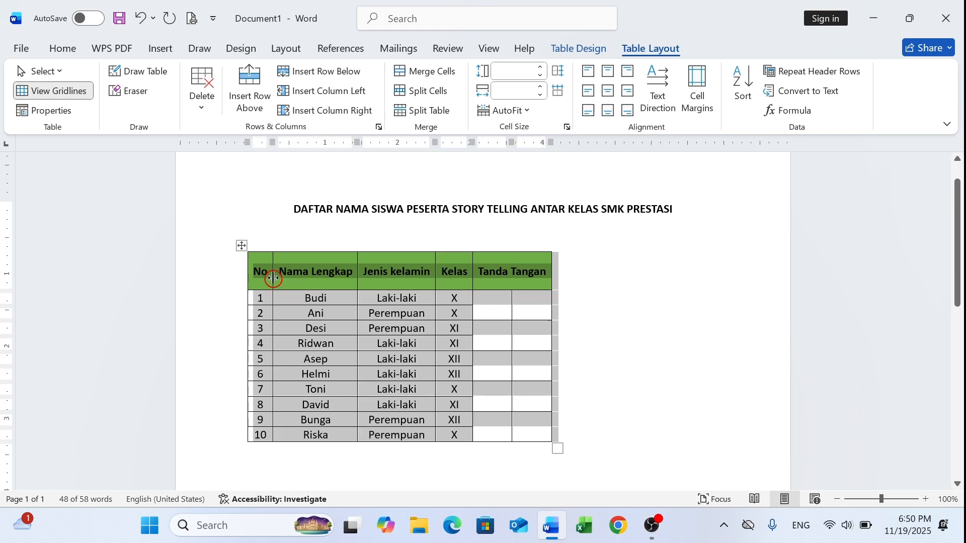
pyautogui.click(259, 264)
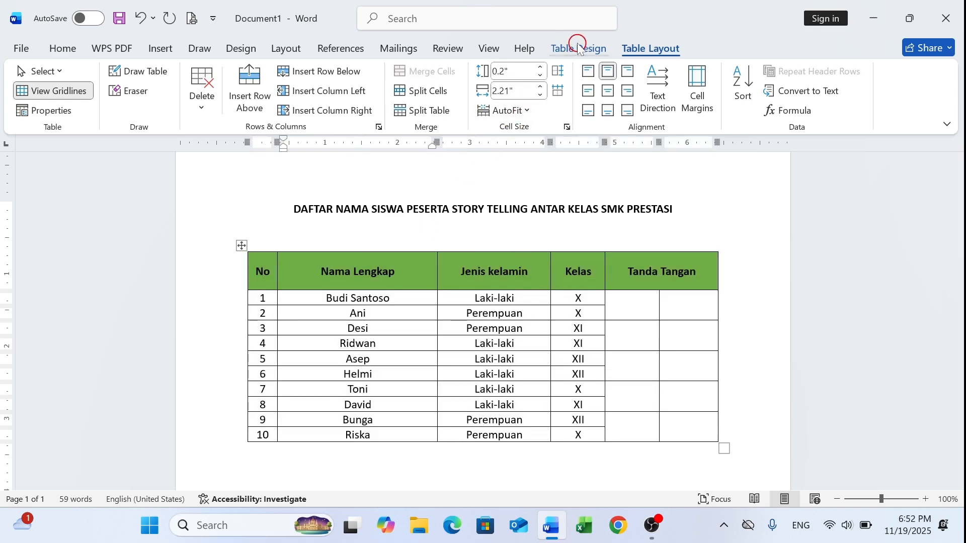
# Change the font of the whole table to Times New Roman.
pyautogui.click(578, 48)
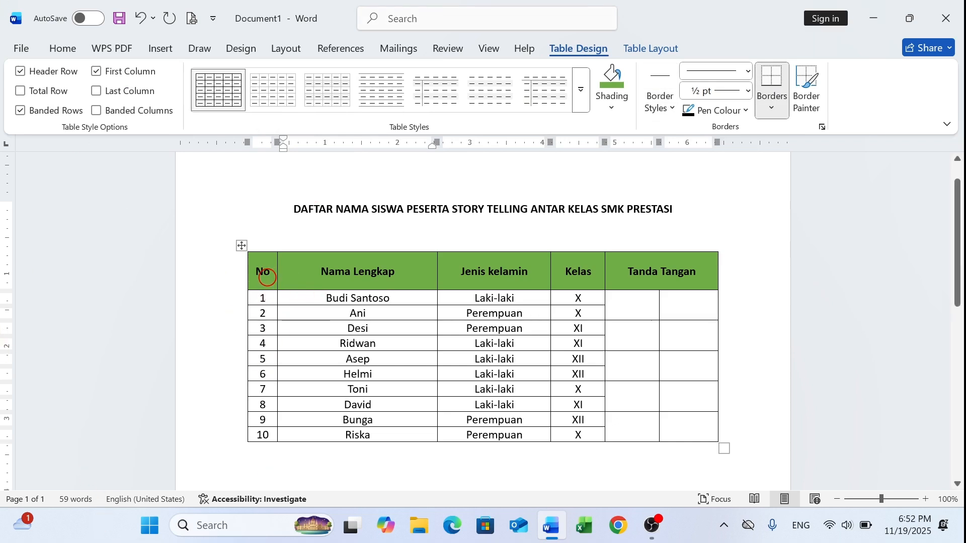
pyautogui.click(74, 48)
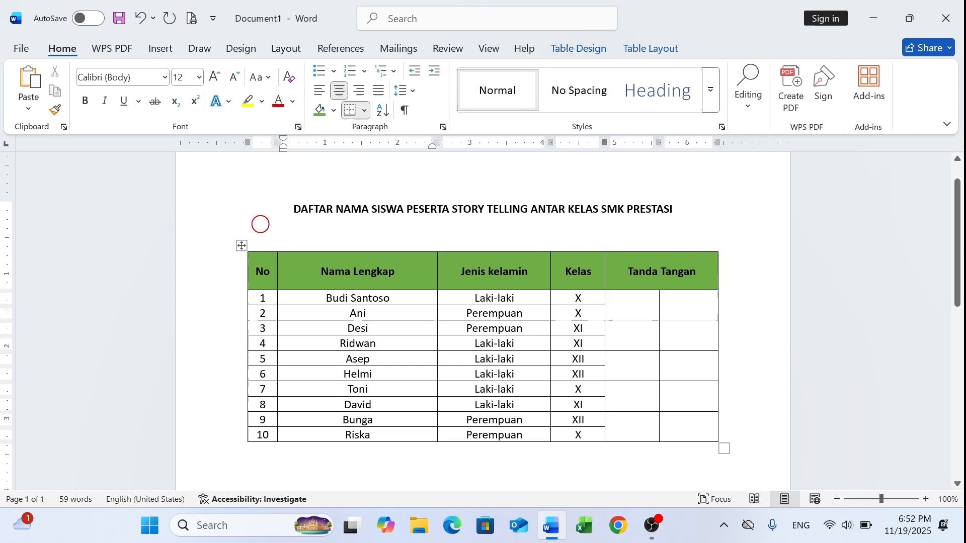
pyautogui.click(241, 246)
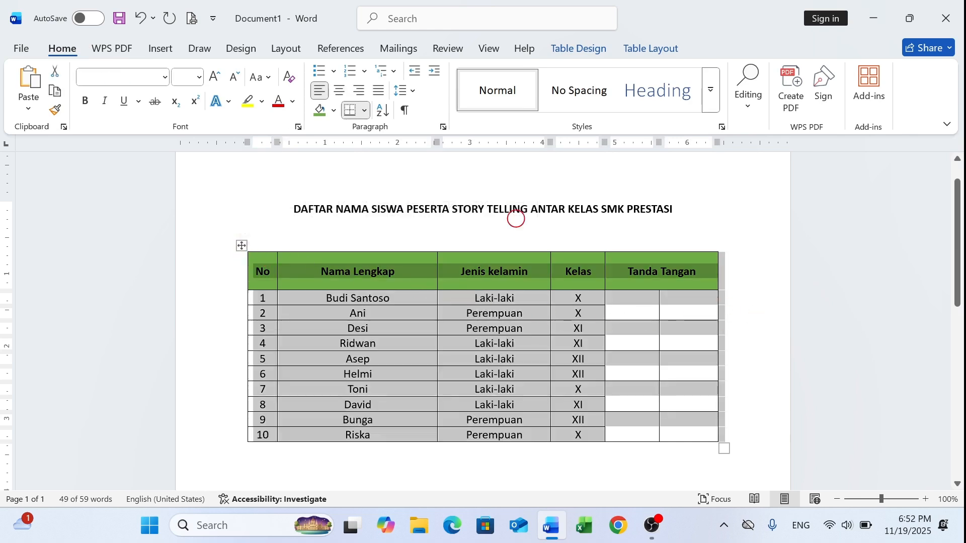
pyautogui.click(162, 79)
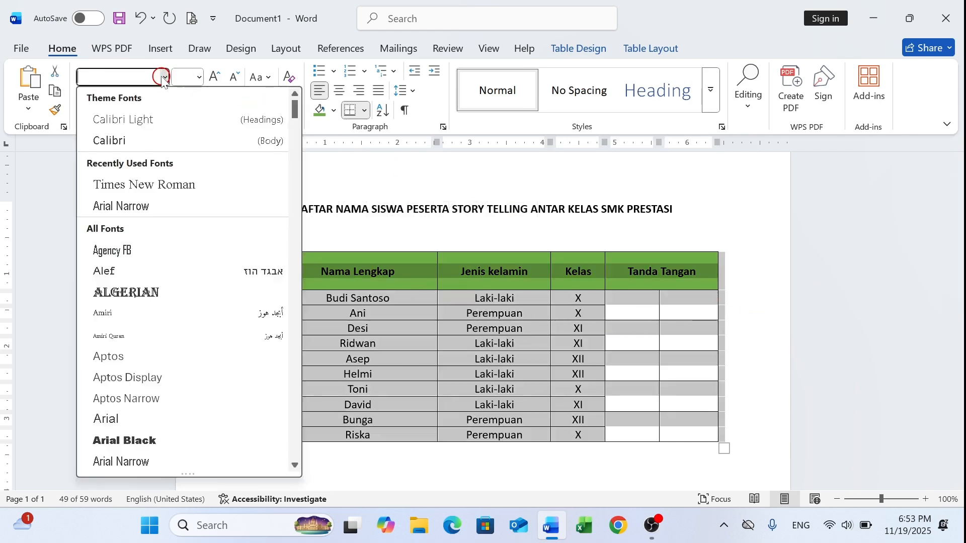
pyautogui.click(151, 184)
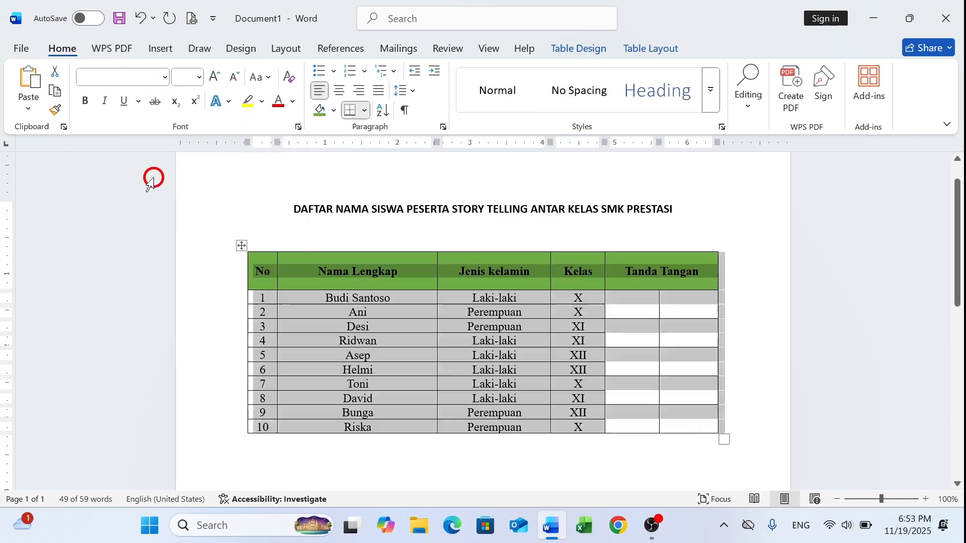
pyautogui.click(499, 230)
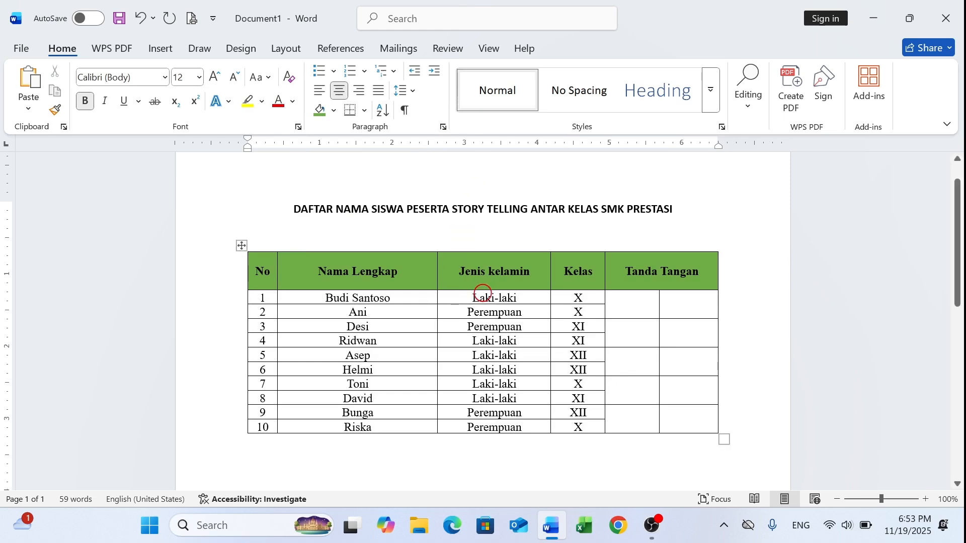
pyautogui.scroll(1, 483, 293)
pyautogui.scroll(-10, 483, 293)
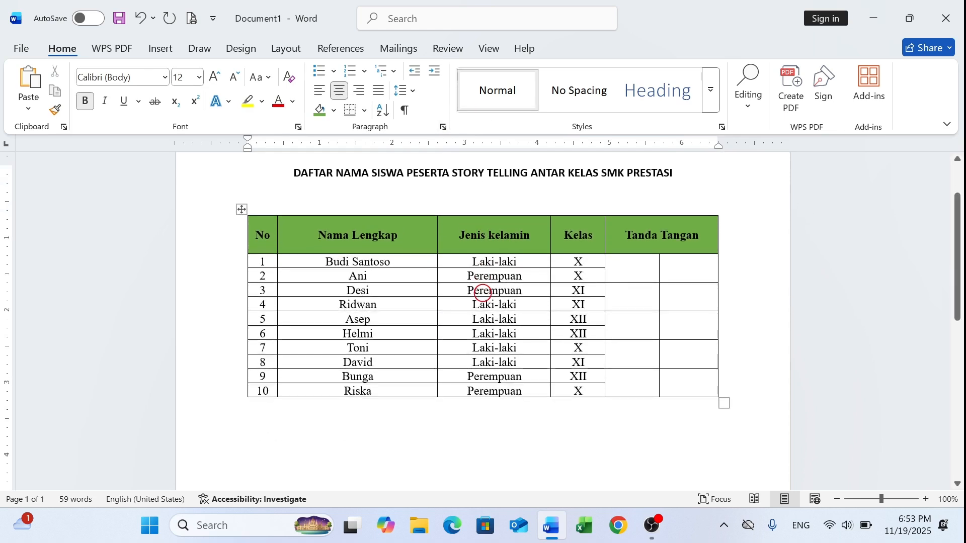
pyautogui.scroll(10, 482, 293)
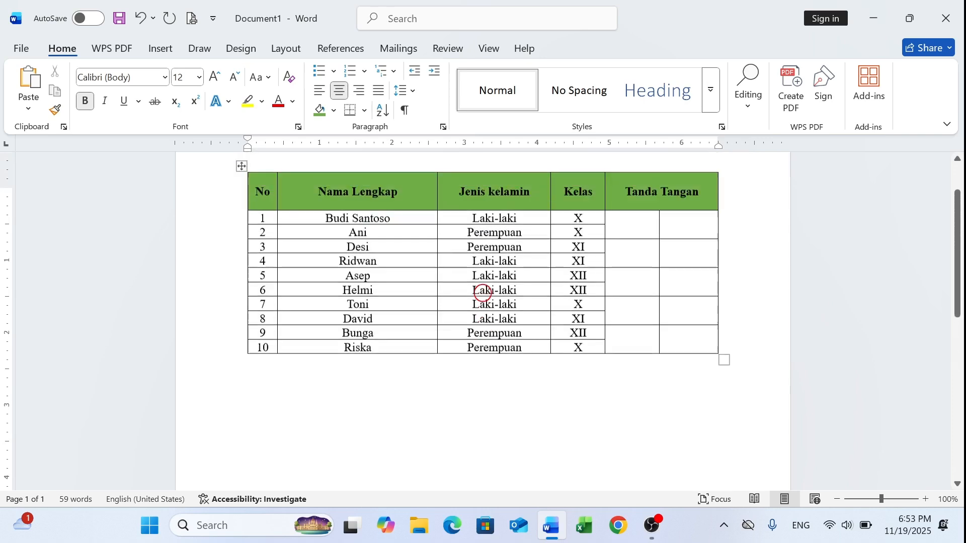